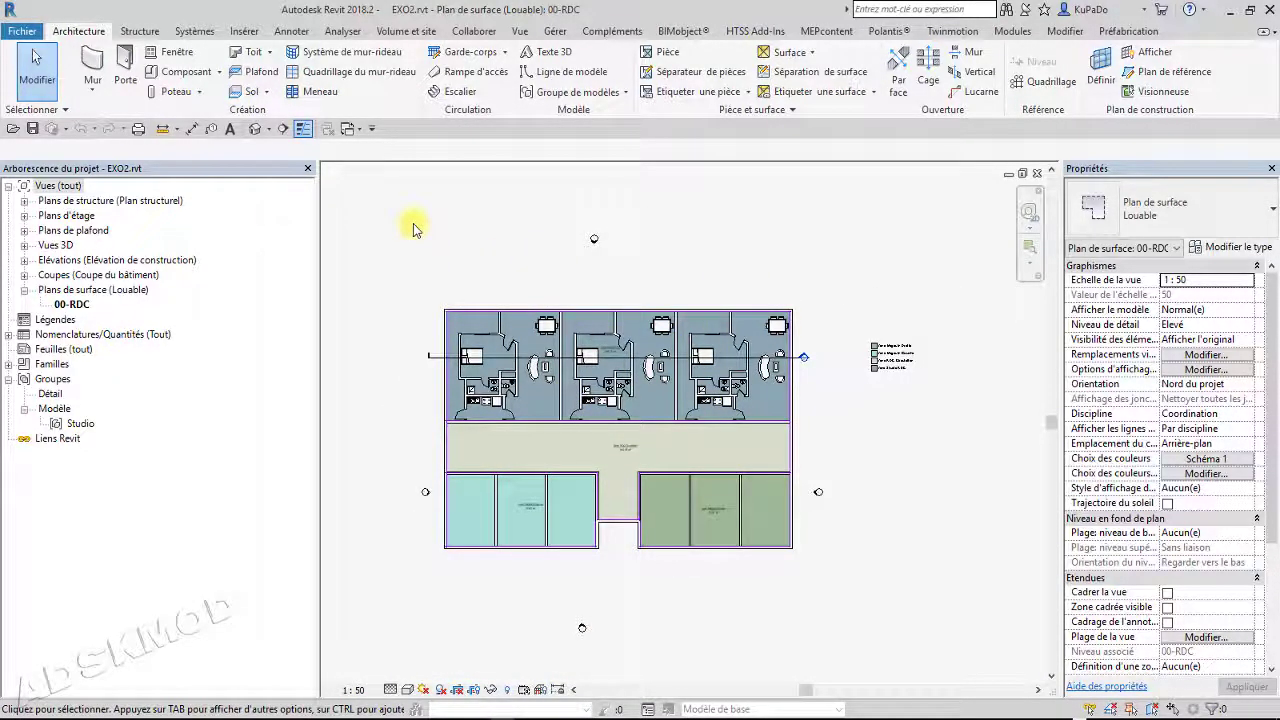
Place an aligned dimension above the building between the outer faces of its two end exterior walls, spanning the full width
left_click(292, 32)
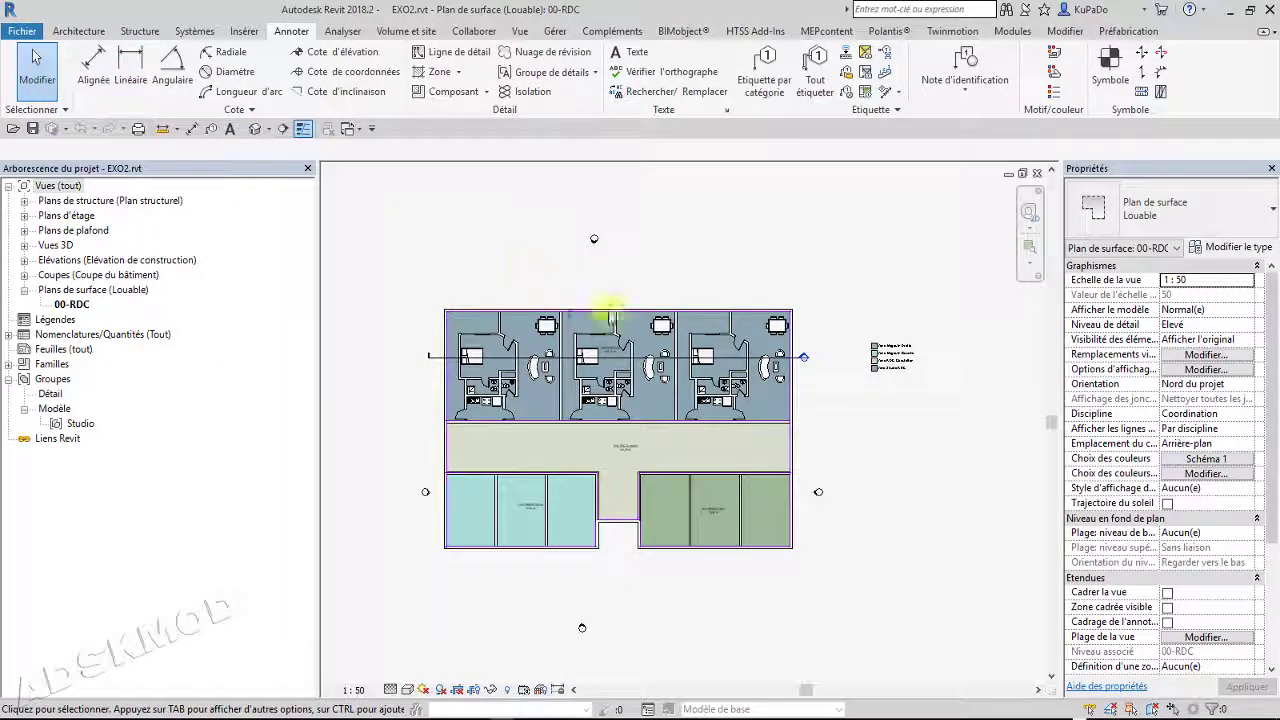
scroll(468, 336, "up", 3)
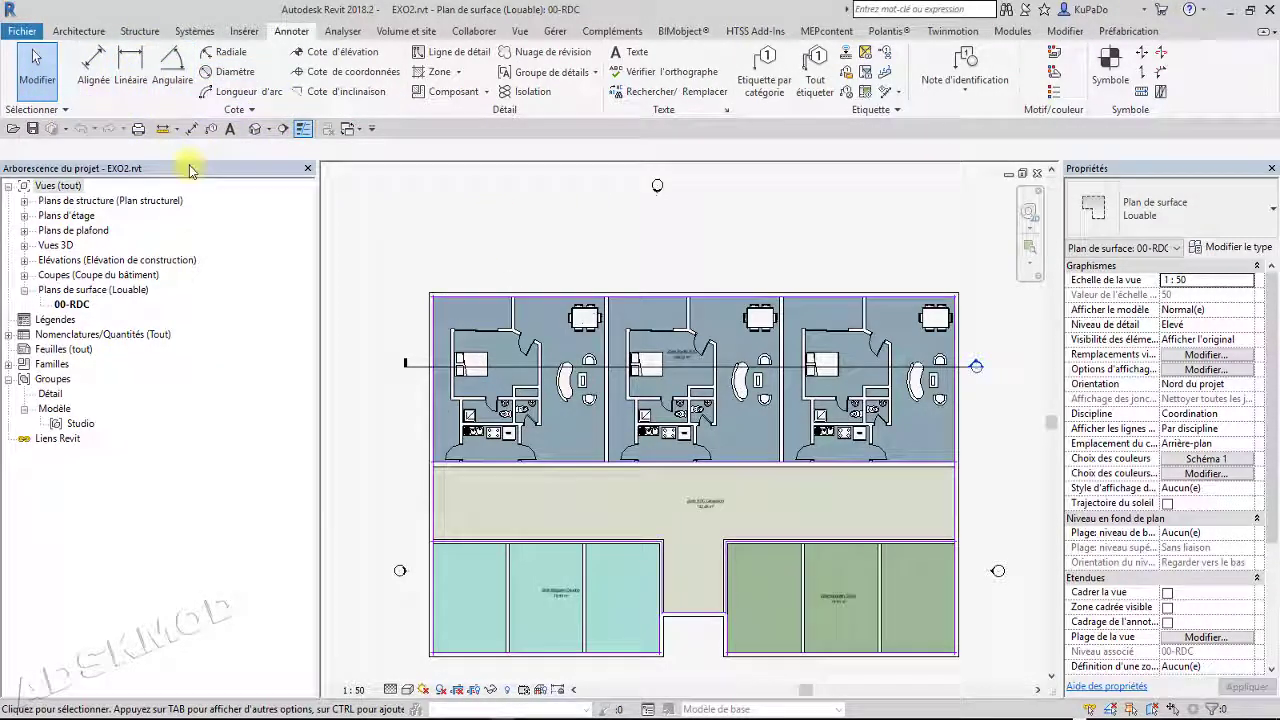
left_click(93, 65)
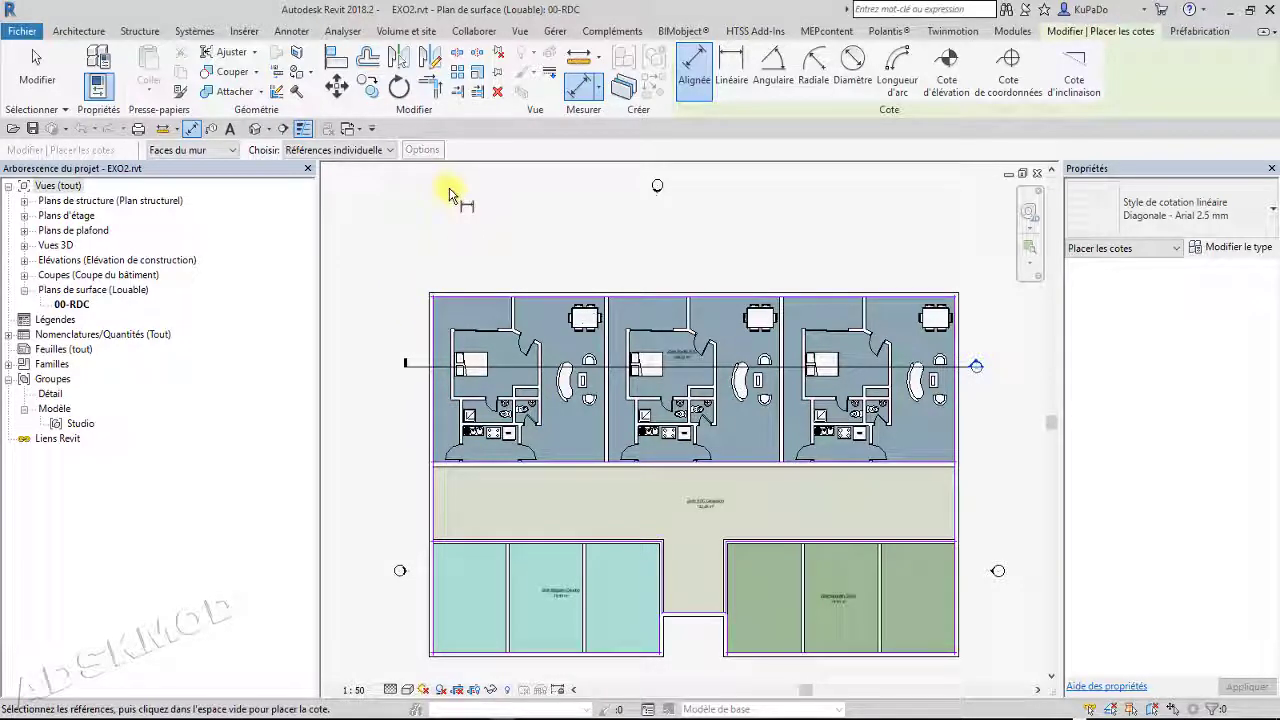
left_click(430, 304)
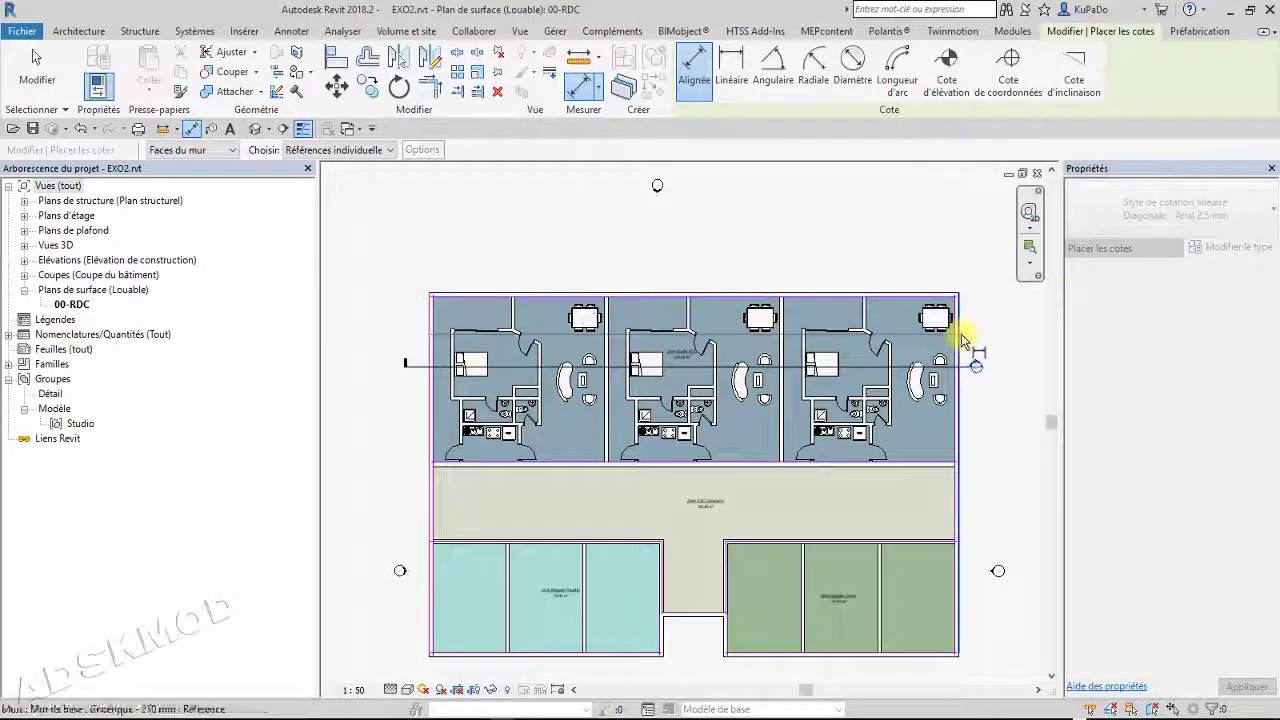
left_click(961, 336)
left_click(762, 279)
scroll(695, 275, "up", 5)
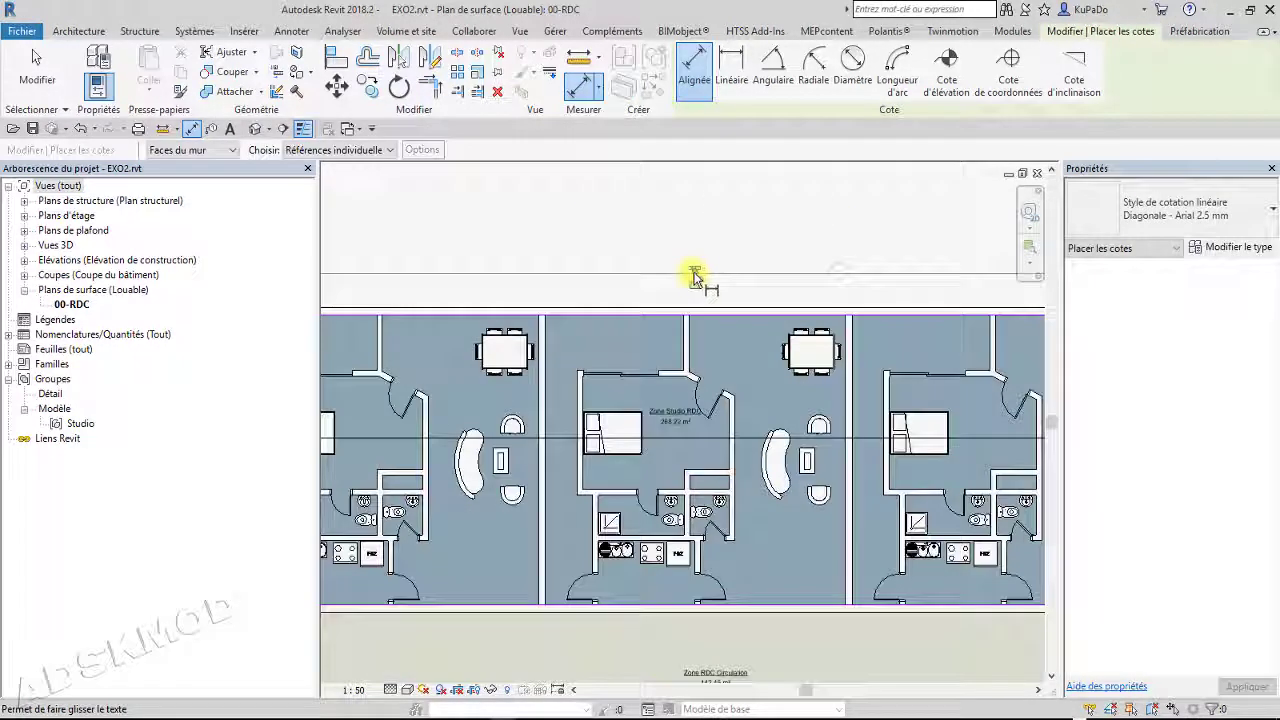
scroll(695, 272, "down", 5)
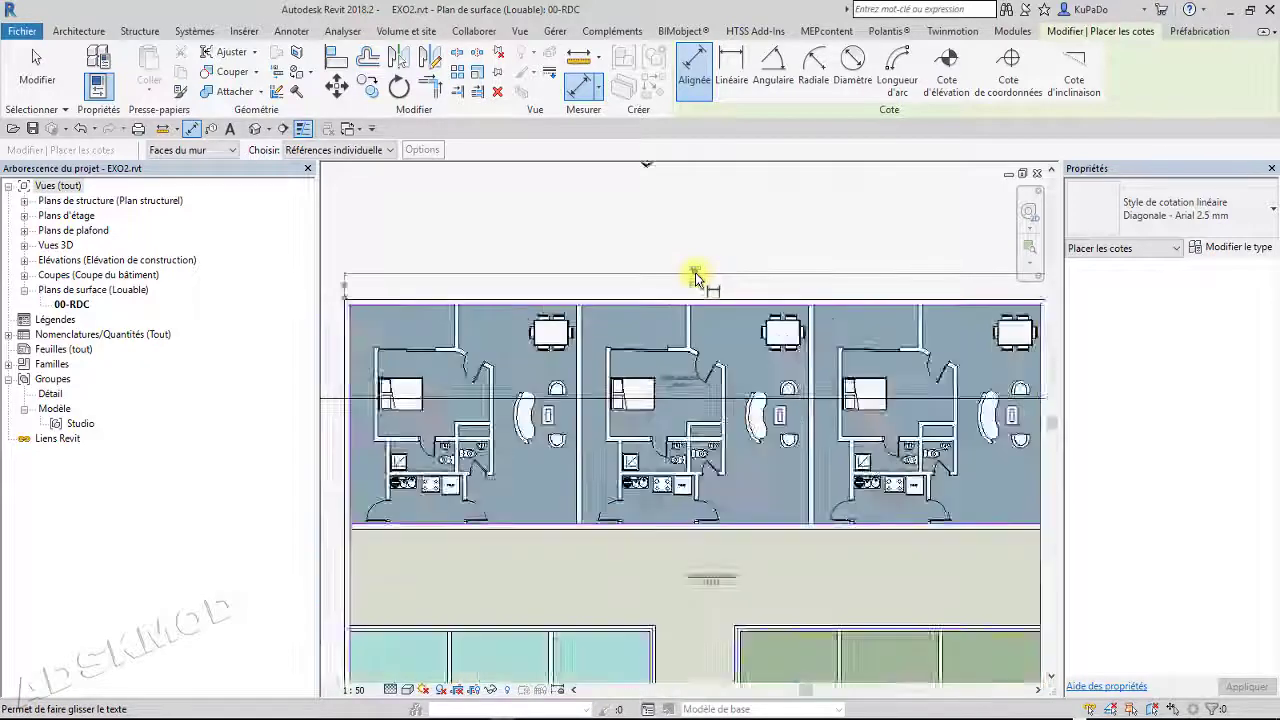
scroll(730, 278, "up", 3)
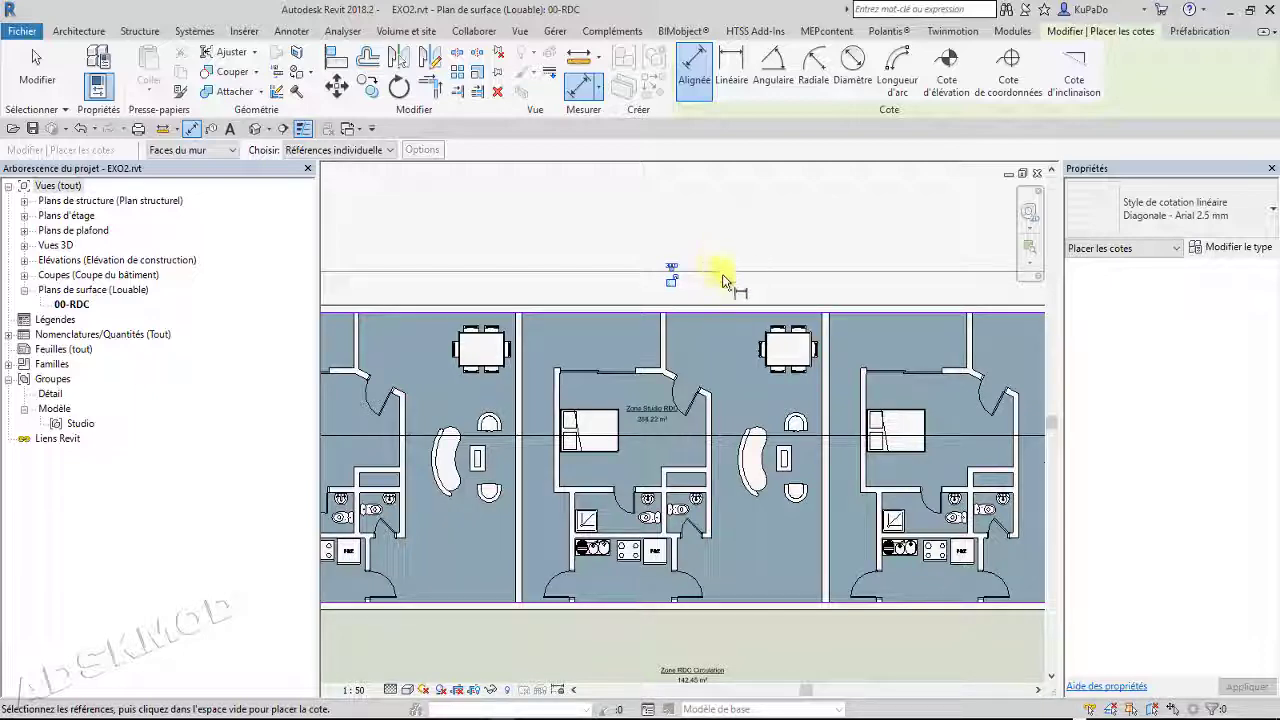
scroll(724, 280, "down", 2)
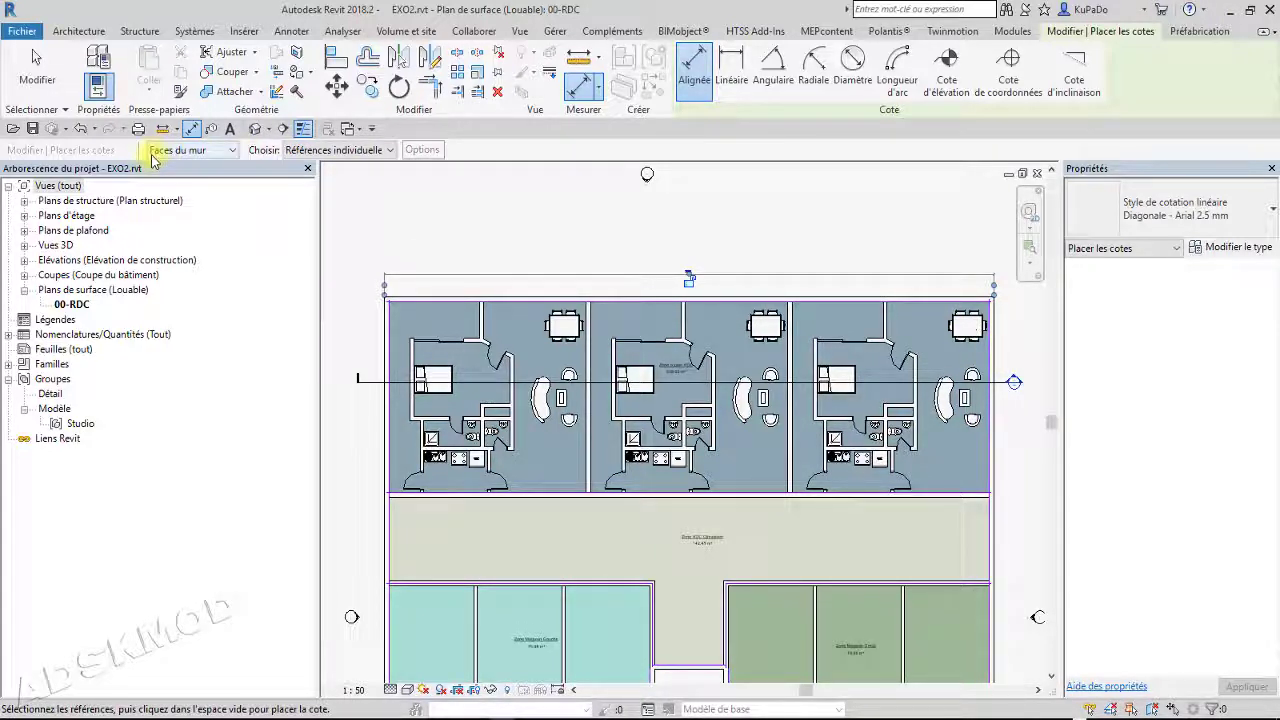
Examine the wall reference options for aligned dimensions and the faces that can be picked on the left exterior wall
left_click(220, 155)
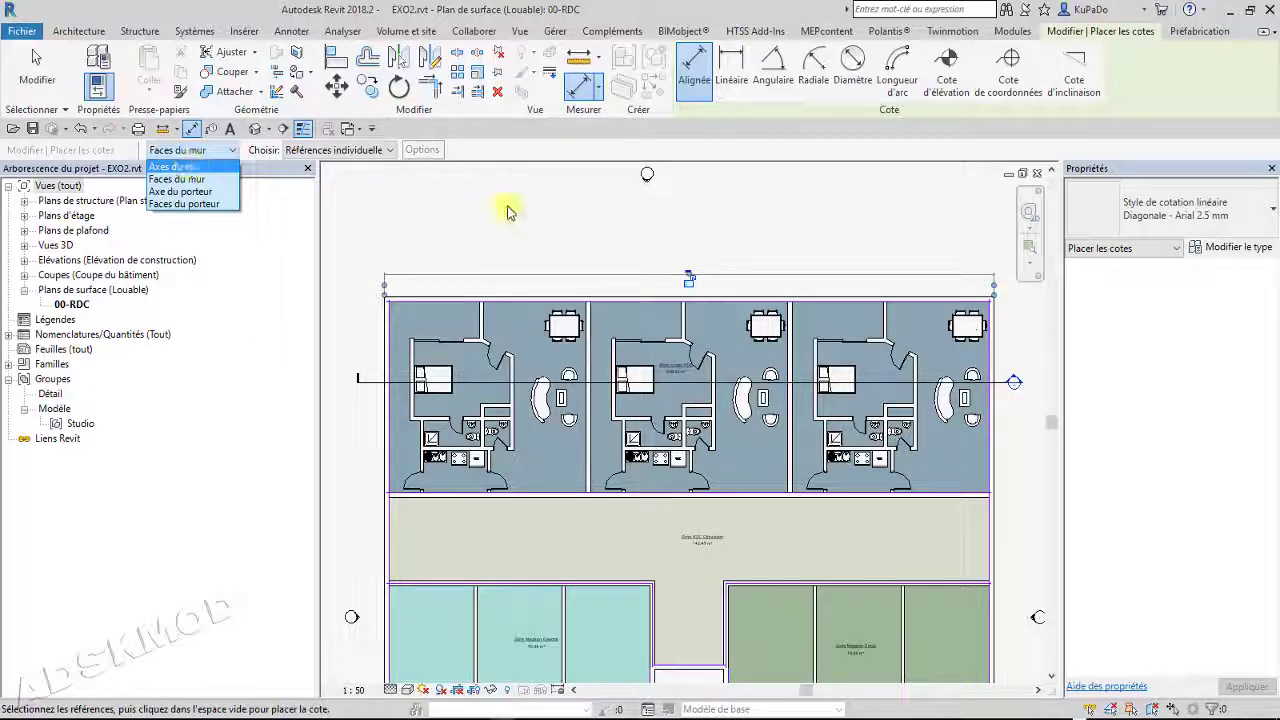
left_click(586, 158)
scroll(347, 334, "up", 1)
scroll(428, 325, "up", 2)
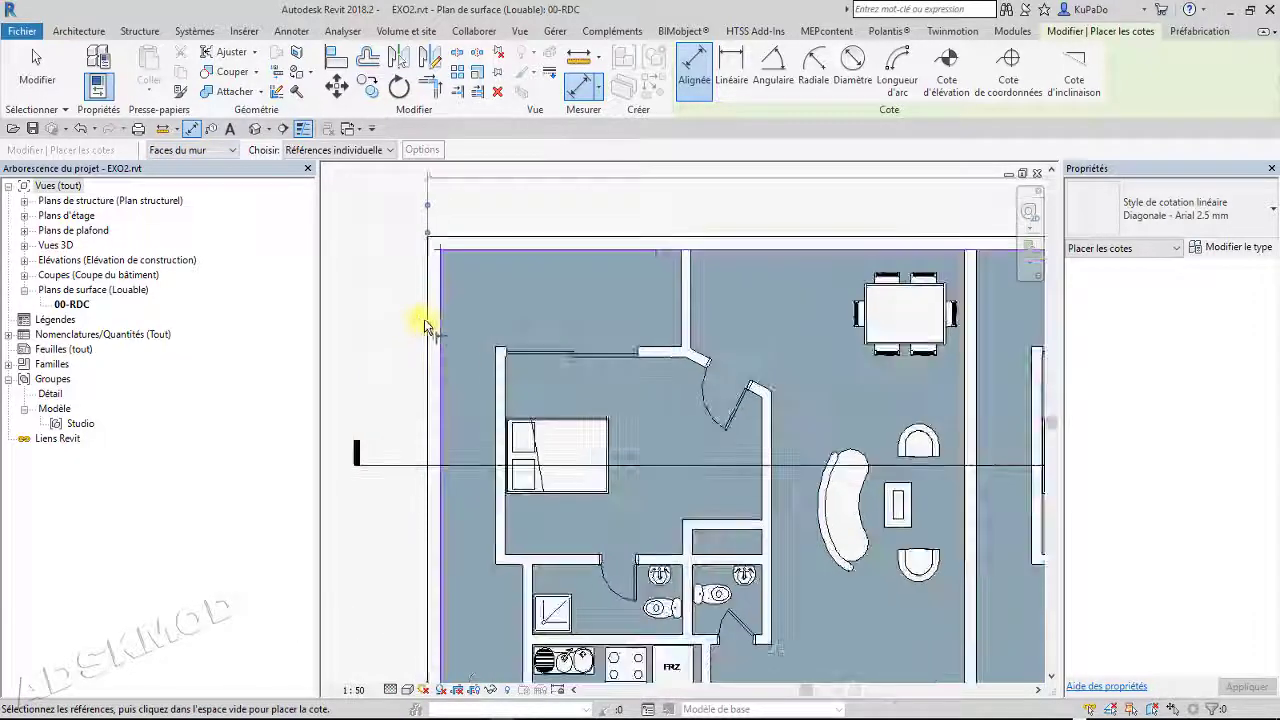
scroll(428, 323, "up", 1)
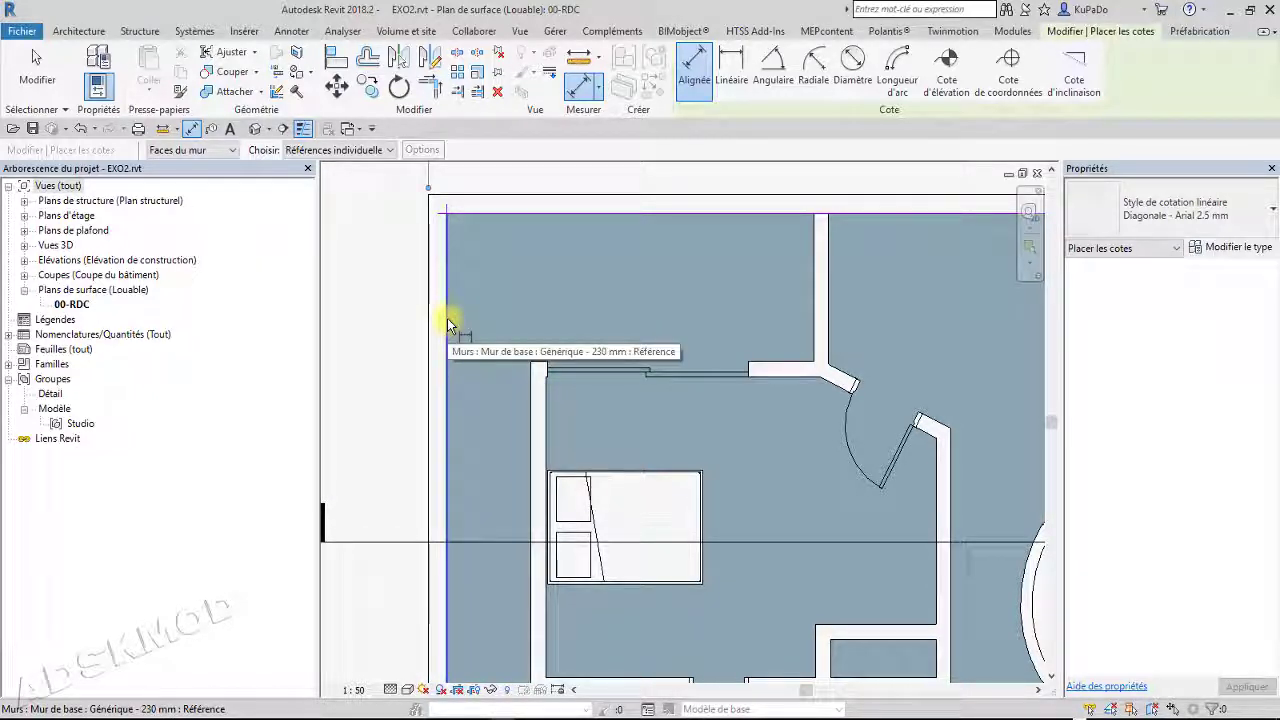
scroll(447, 318, "down", 2)
scroll(447, 318, "up", 4)
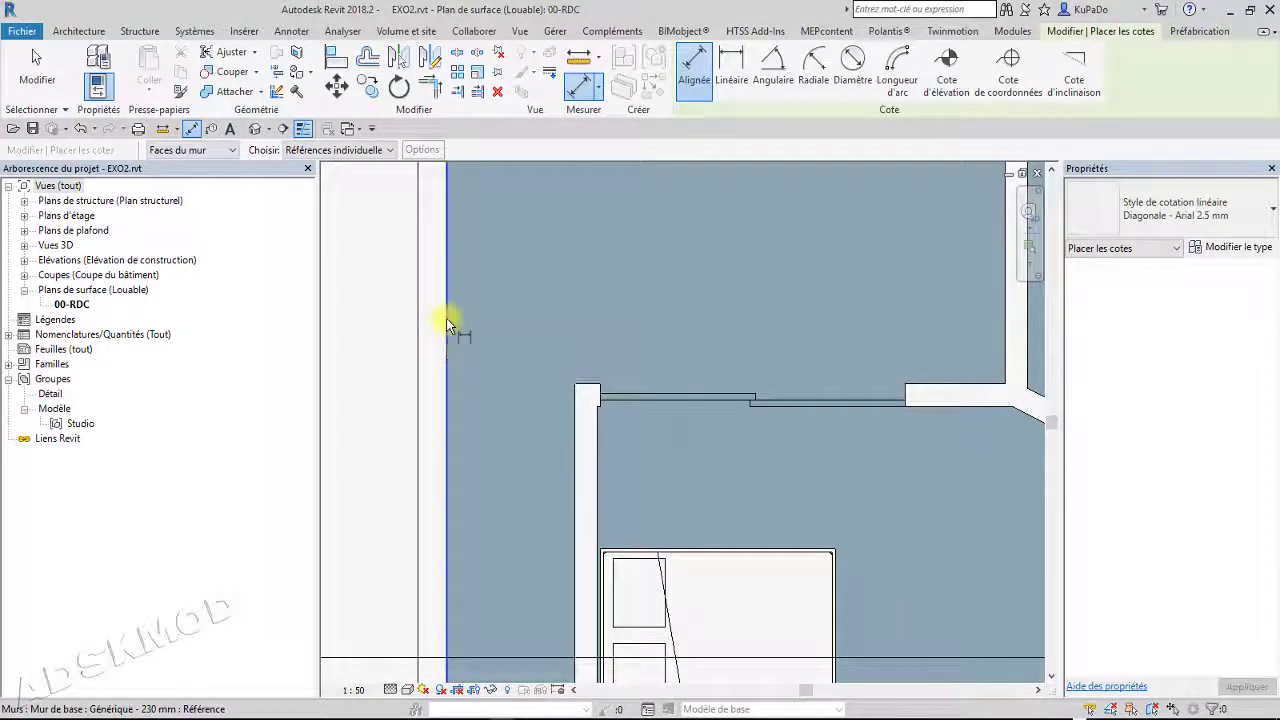
scroll(446, 318, "up", 1)
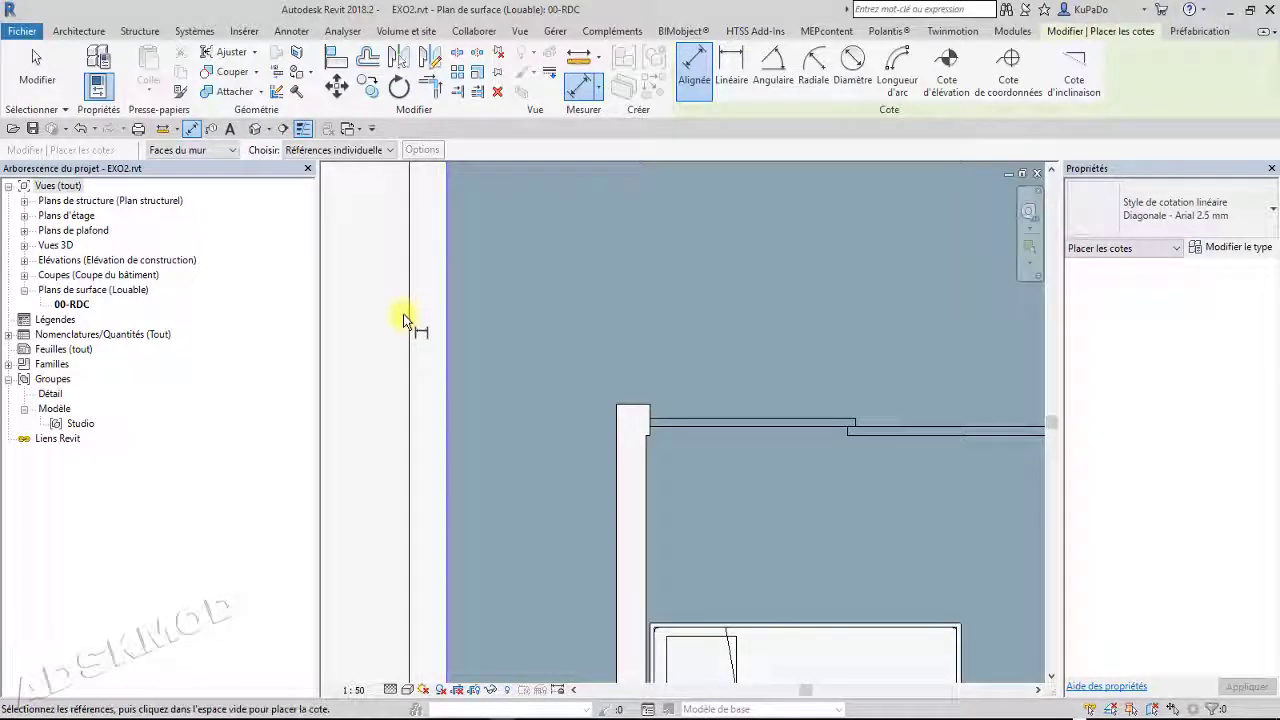
key("Escape")
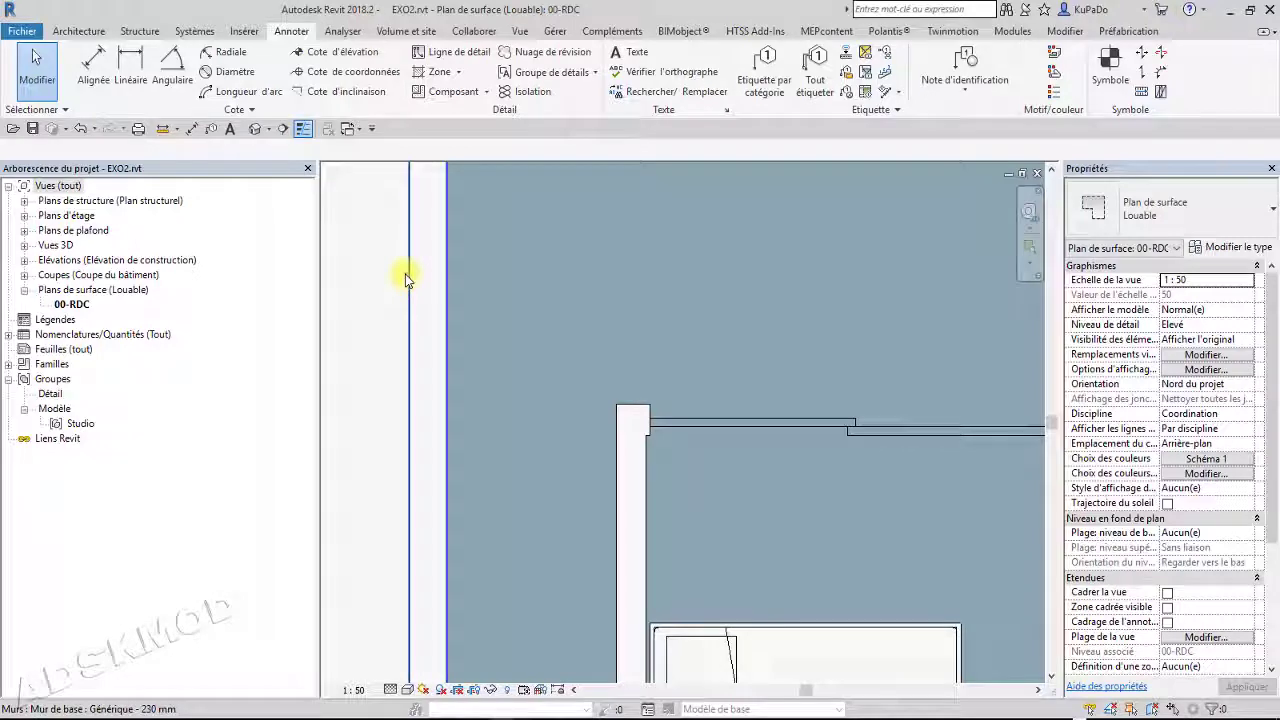
Inspect the layer structure of the left exterior wall's type
left_click(408, 274)
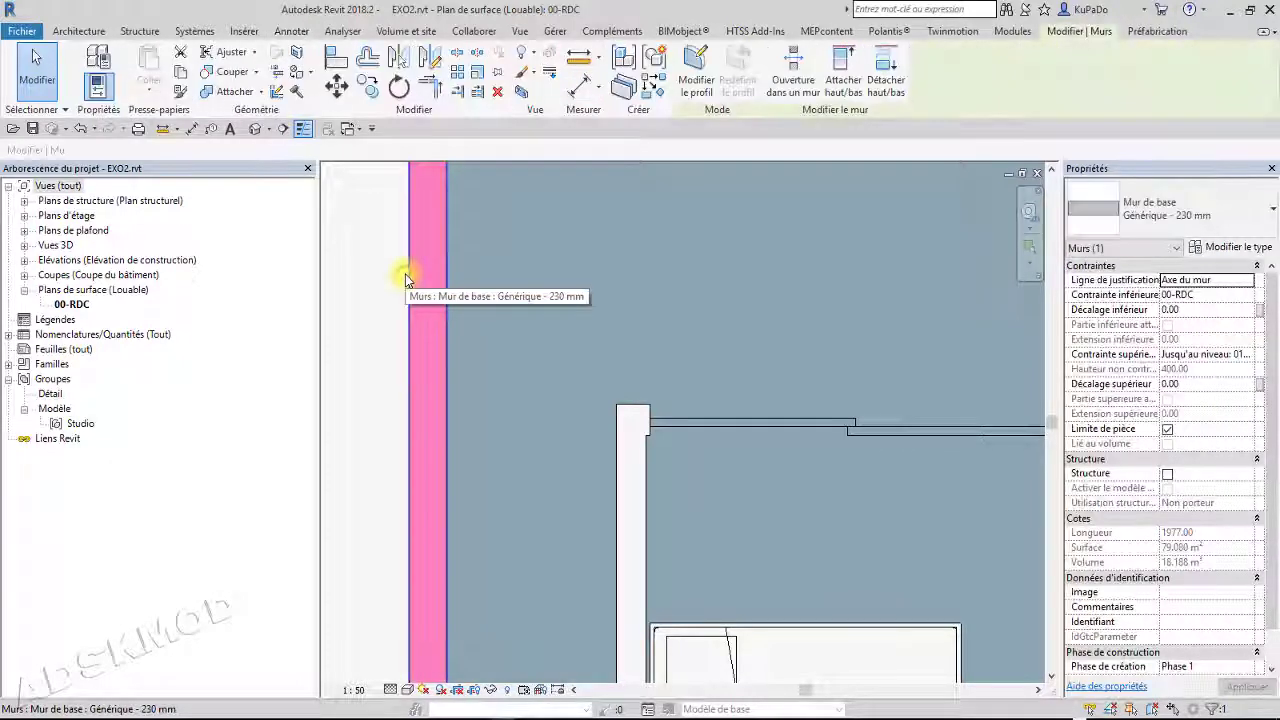
left_click(1218, 250)
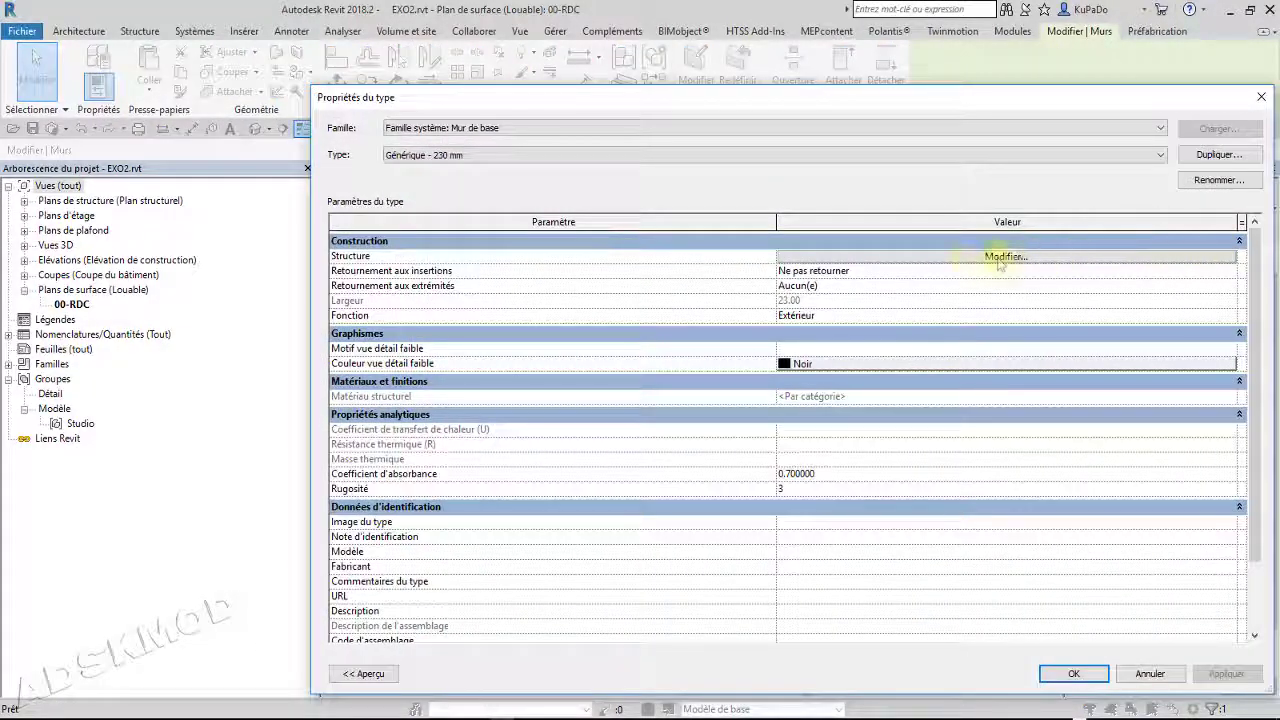
left_click(1005, 258)
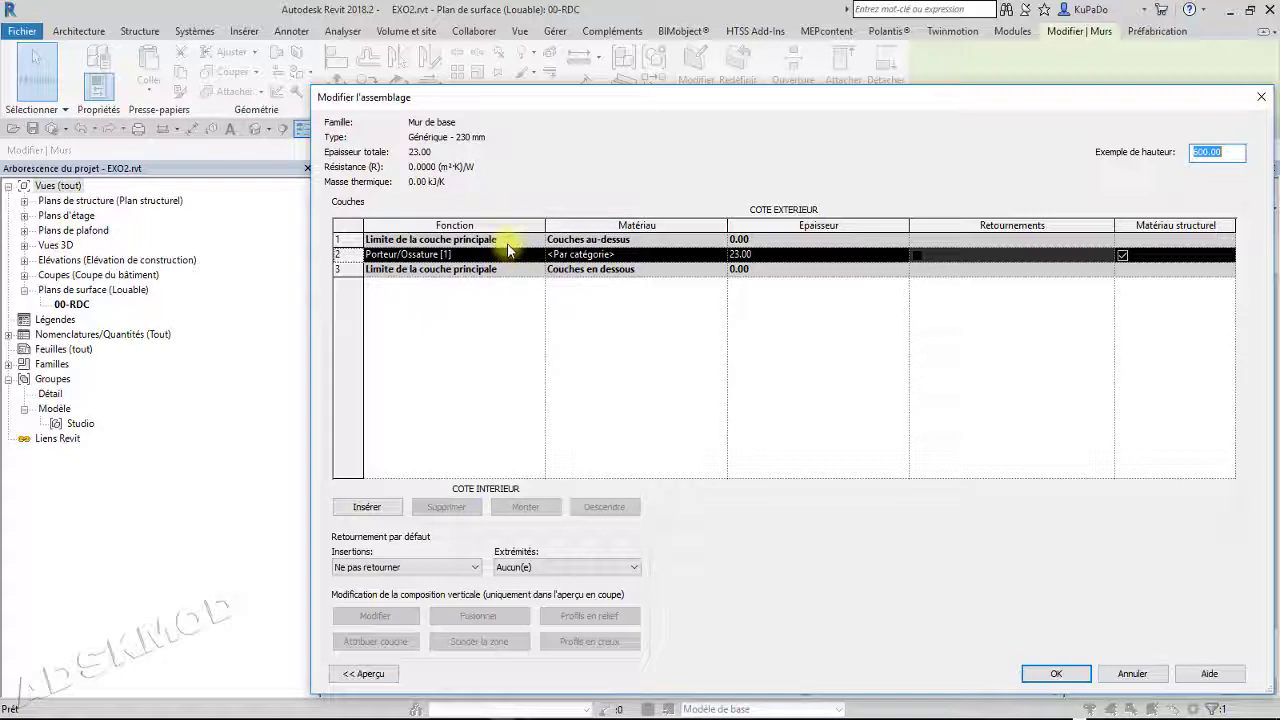
left_click(1261, 96)
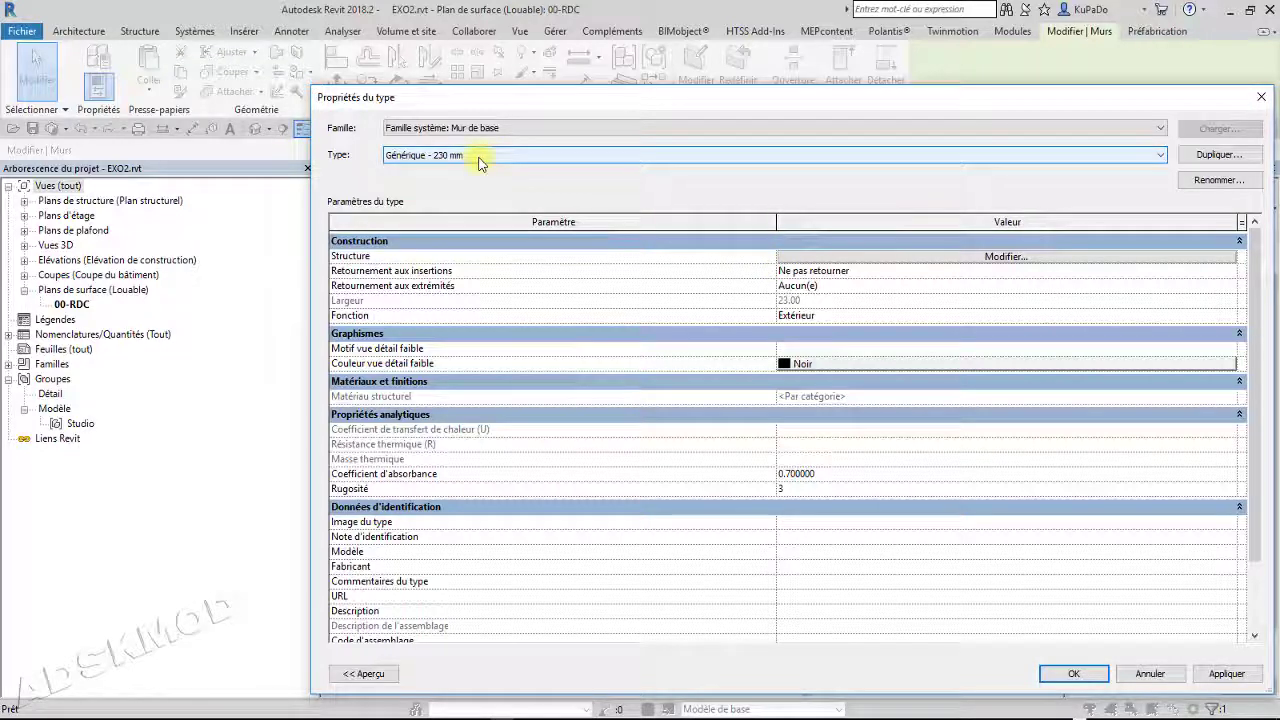
Change the left exterior wall's type to CW 102-85-100p with the type preview displayed
left_click(486, 157)
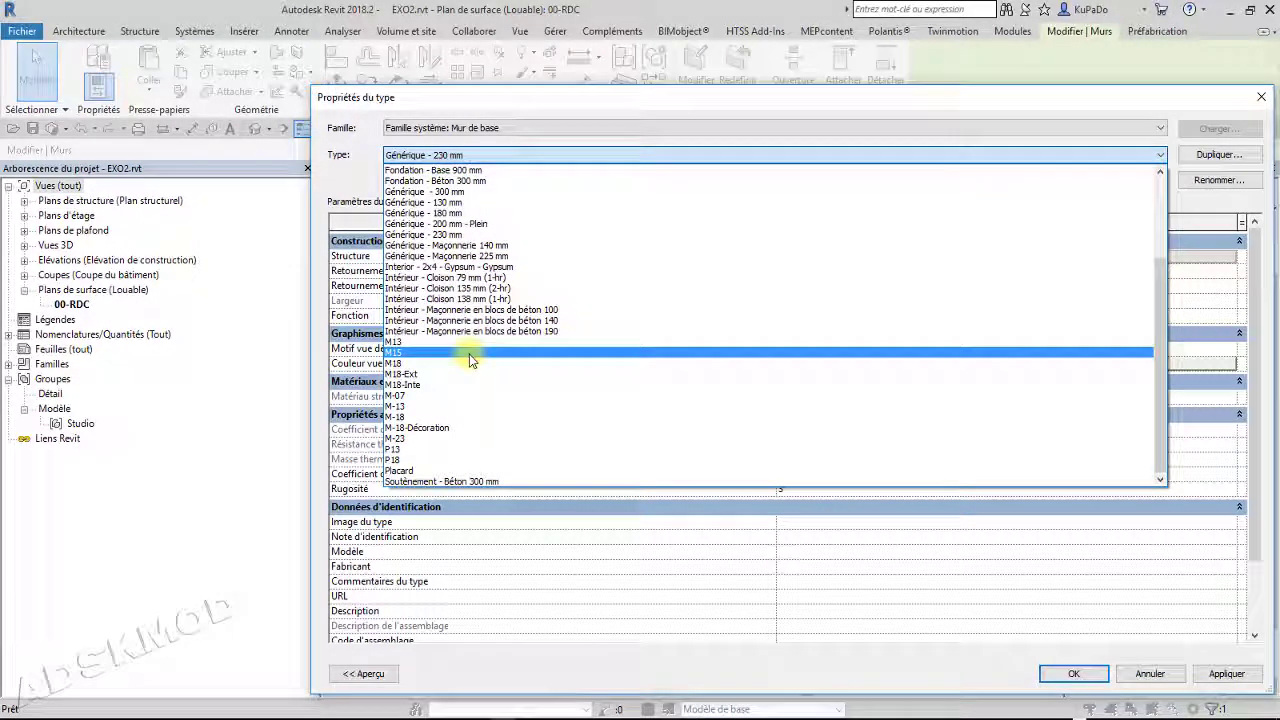
scroll(469, 354, "up", 3)
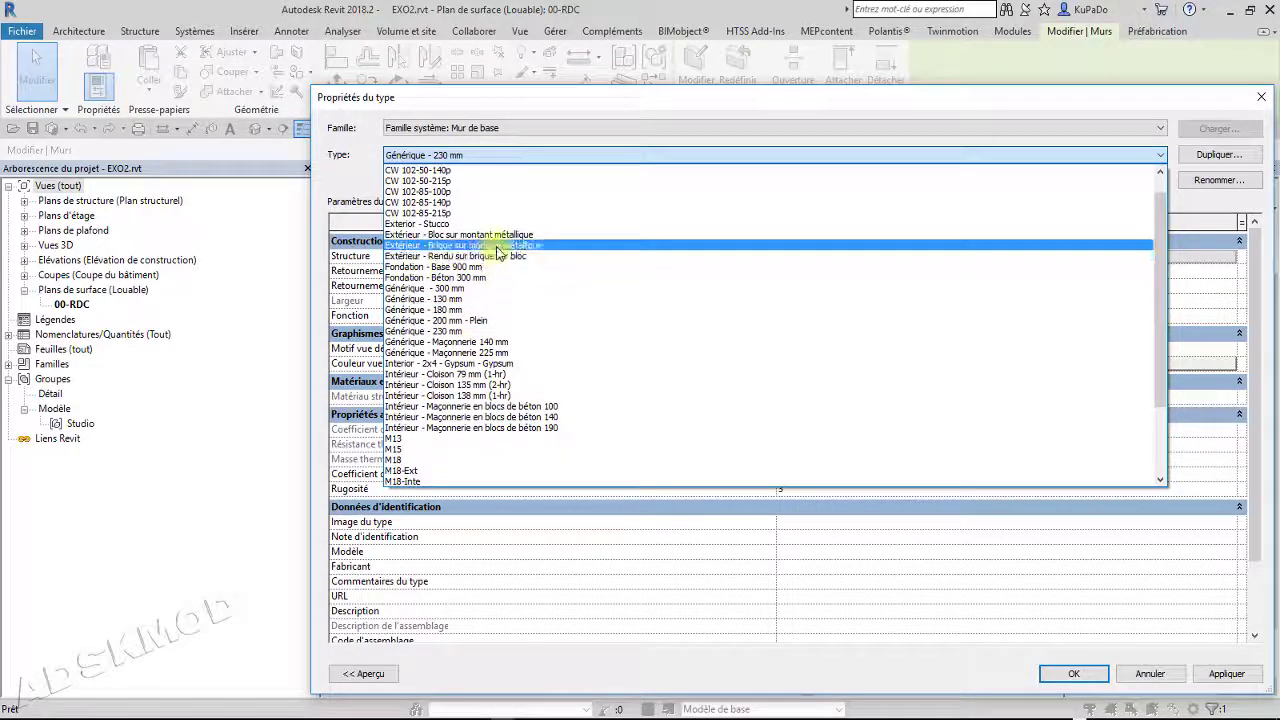
scroll(470, 245, "up", 1)
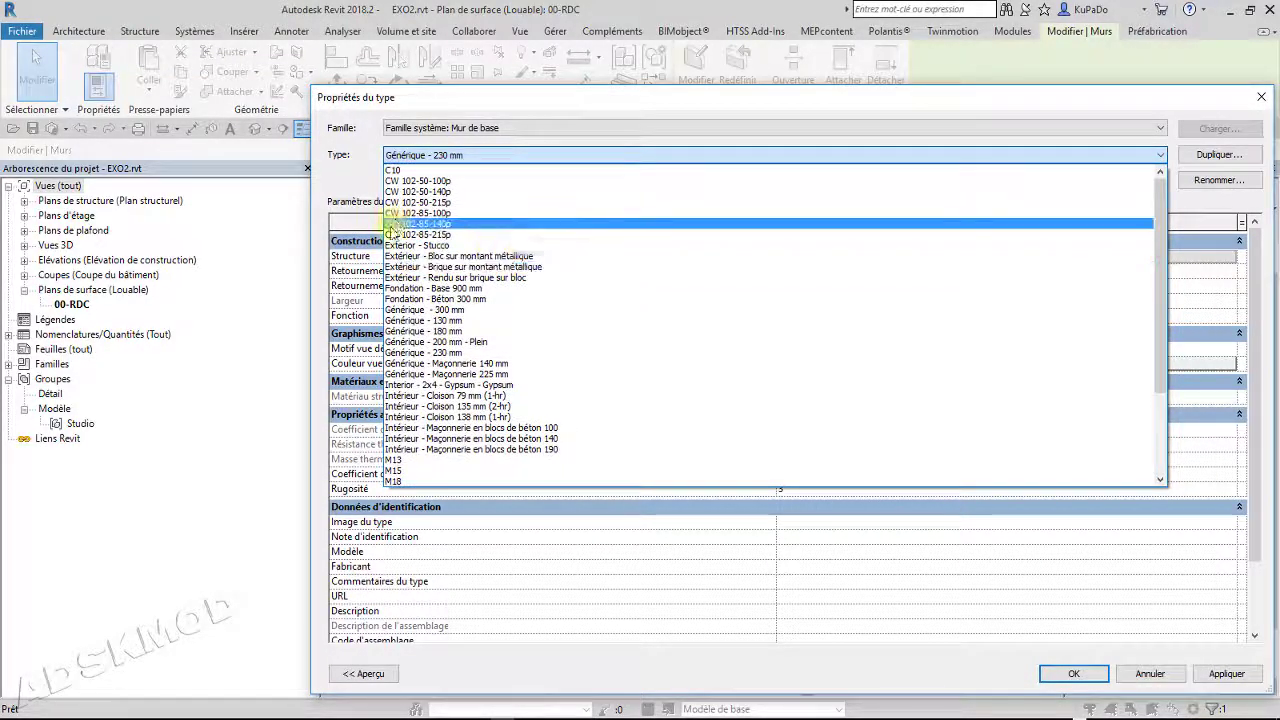
left_click(404, 214)
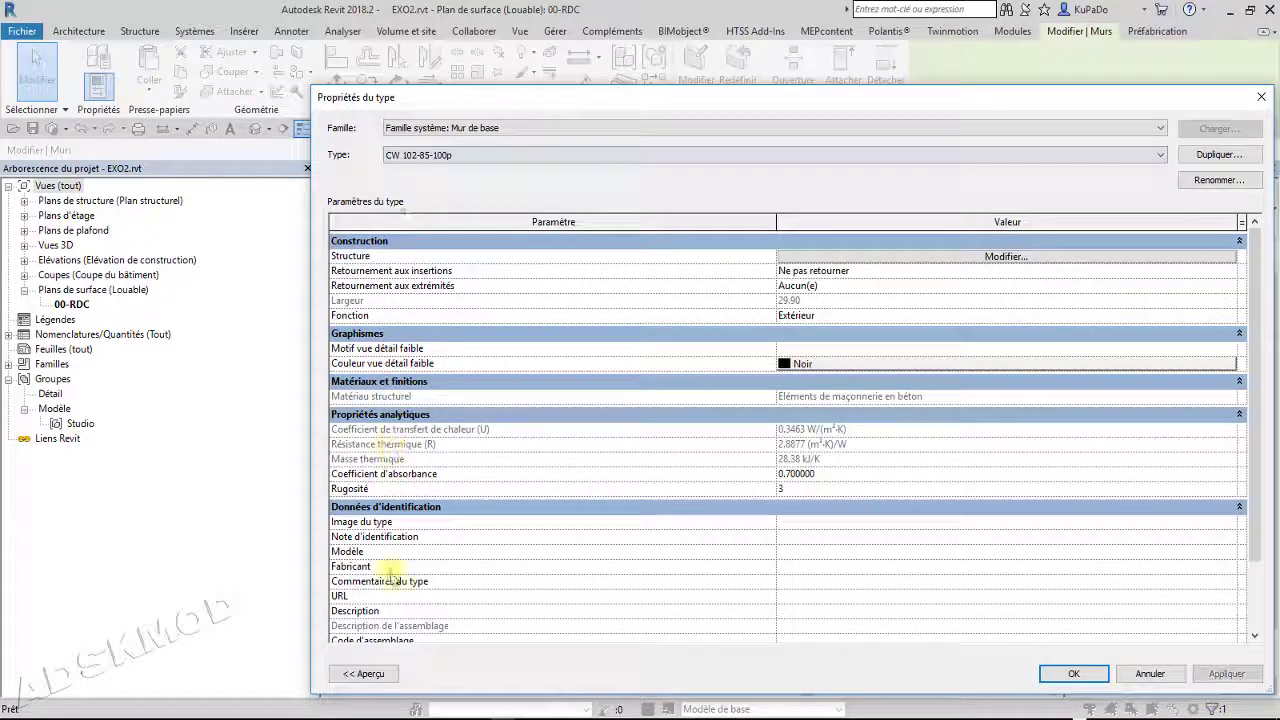
left_click(375, 675)
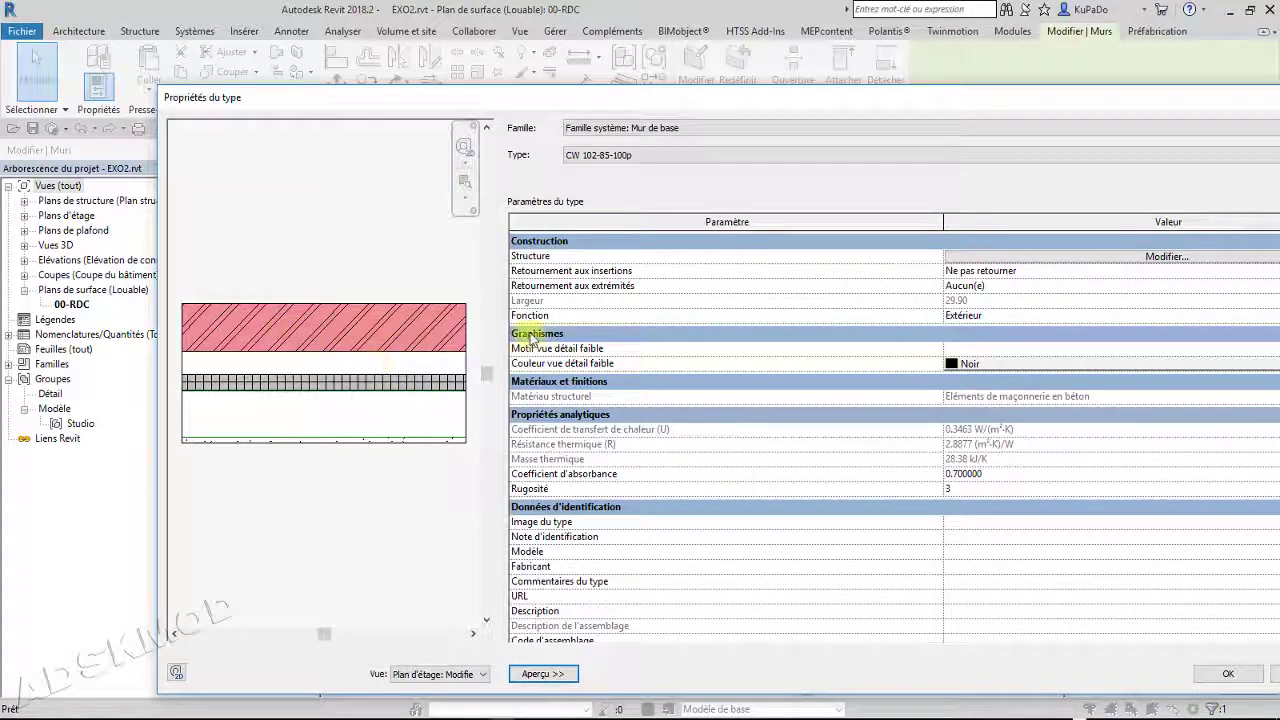
left_click(1228, 673)
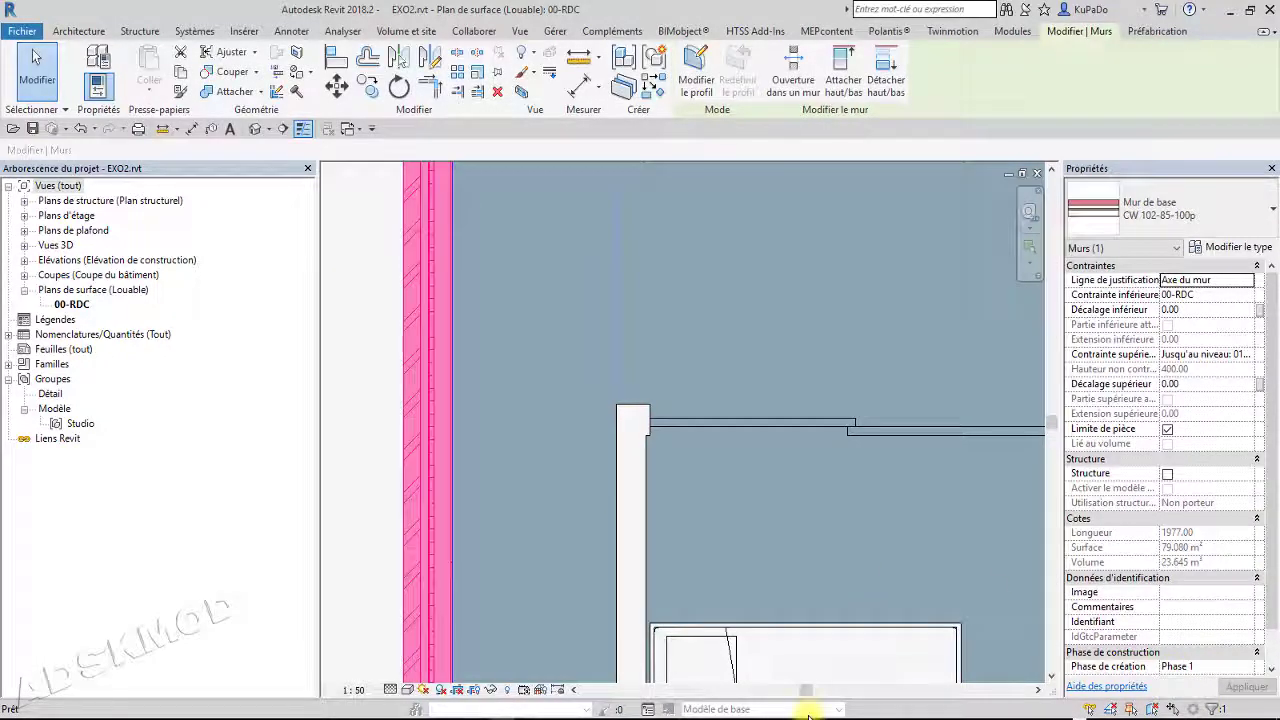
left_click(378, 524)
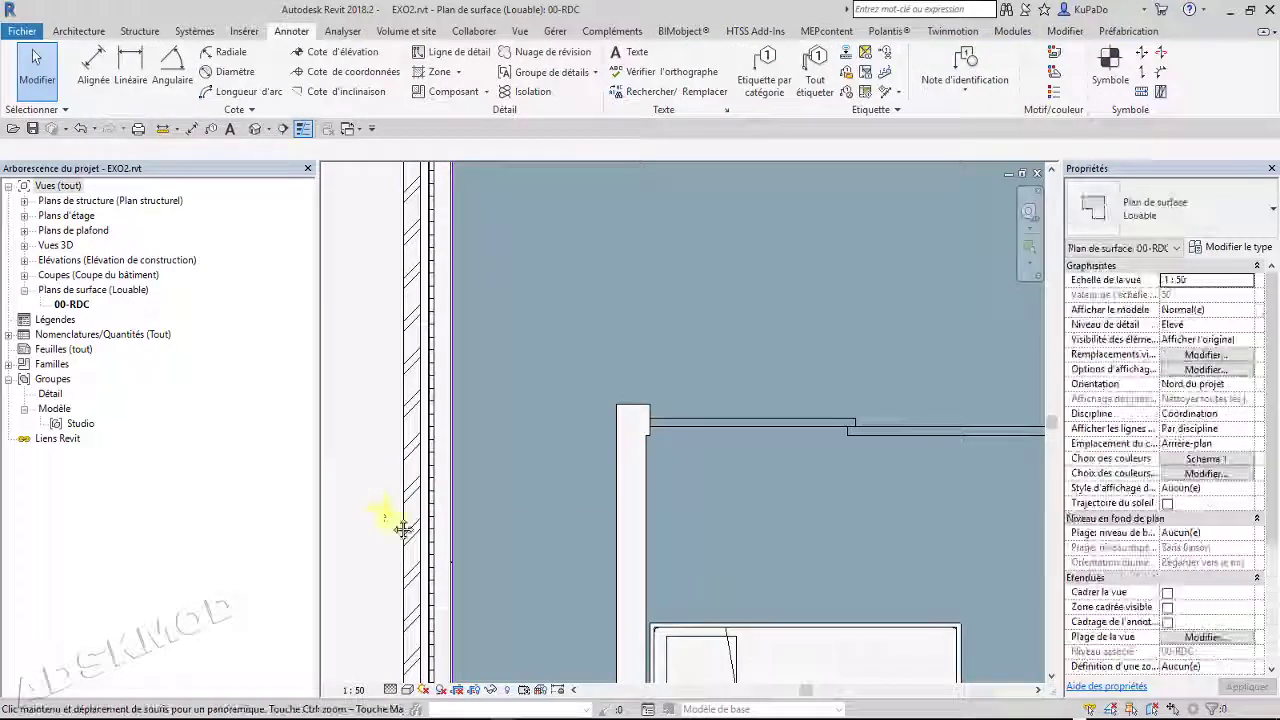
Inspect the layers of the left exterior wall's new type, including its Porteur/Ossature layer between the main layer limits
middle_click_drag(402, 530, 556, 630)
scroll(570, 516, "down", 2)
middle_click_drag(572, 524, 572, 294)
scroll(571, 346, "down", 2)
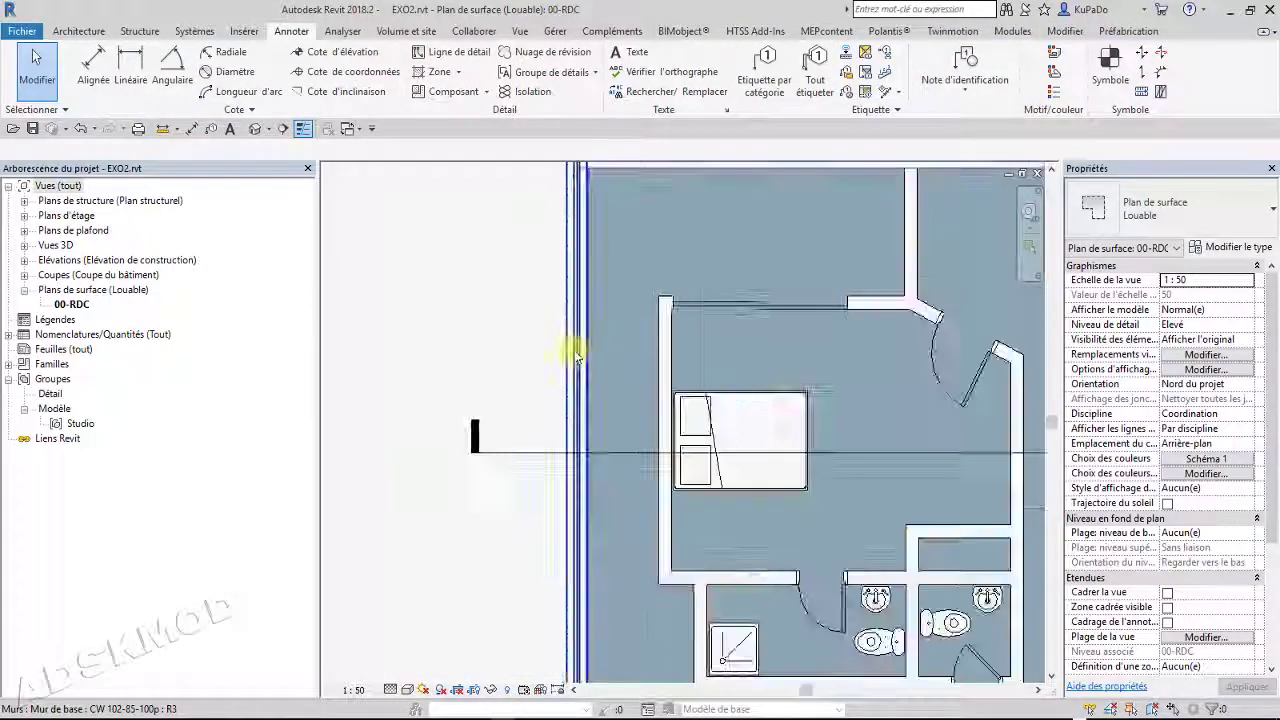
middle_click_drag(576, 356, 565, 530)
scroll(553, 423, "up", 4)
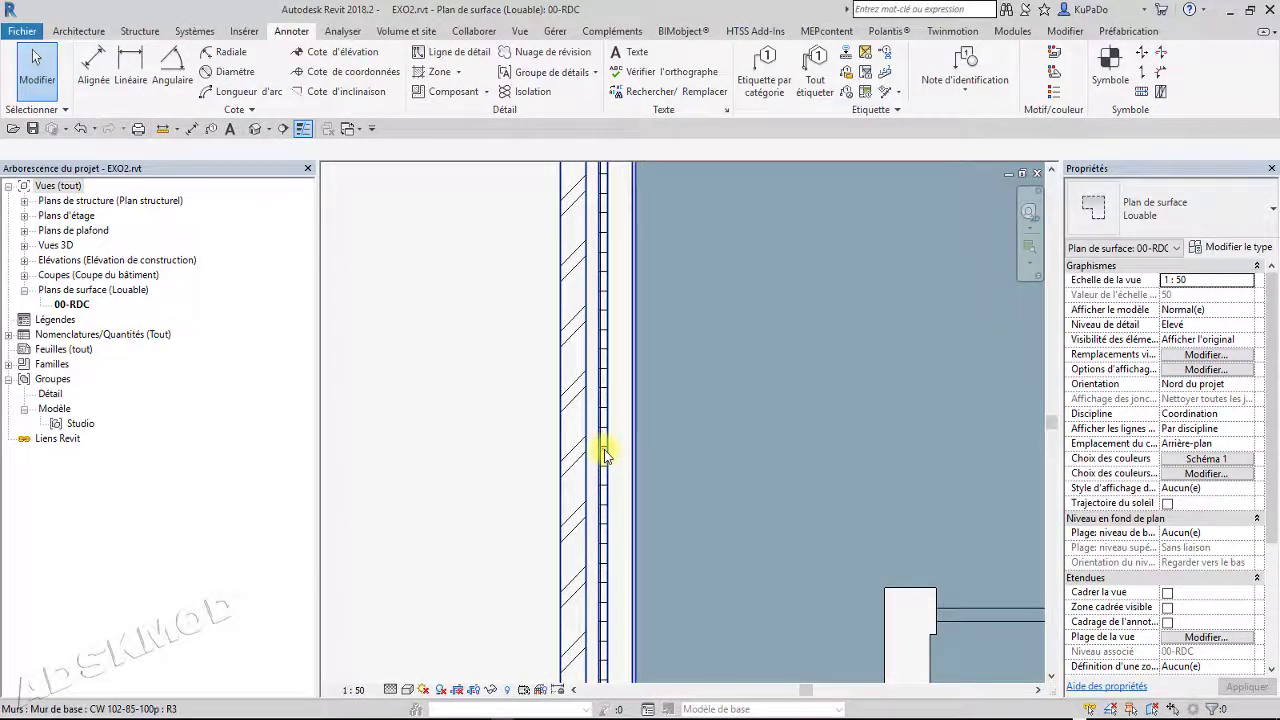
left_click(604, 455)
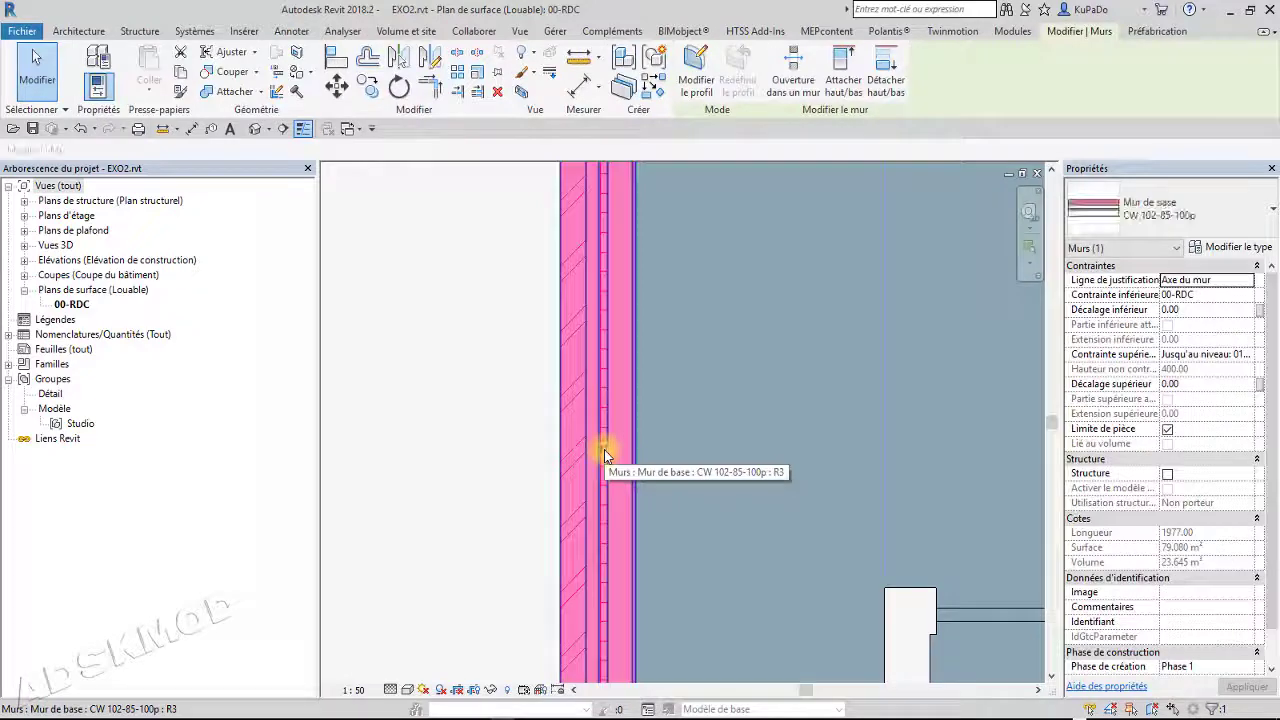
left_click(1214, 248)
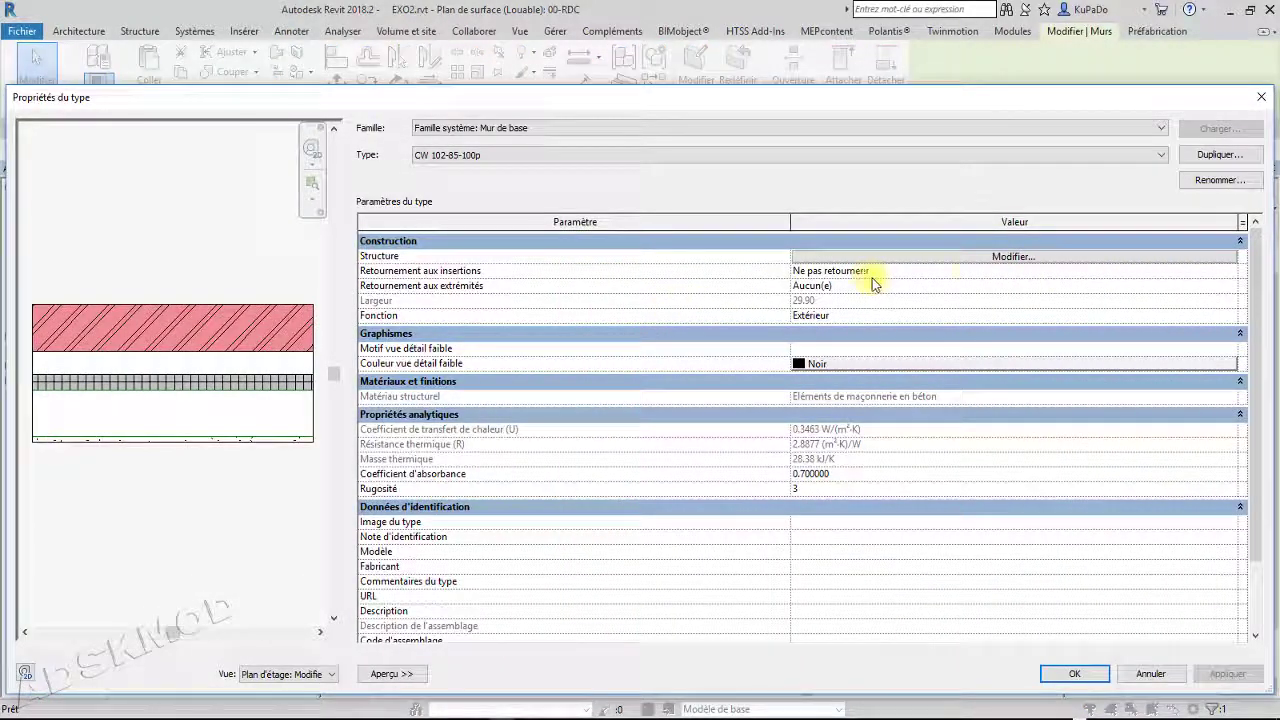
left_click(1002, 258)
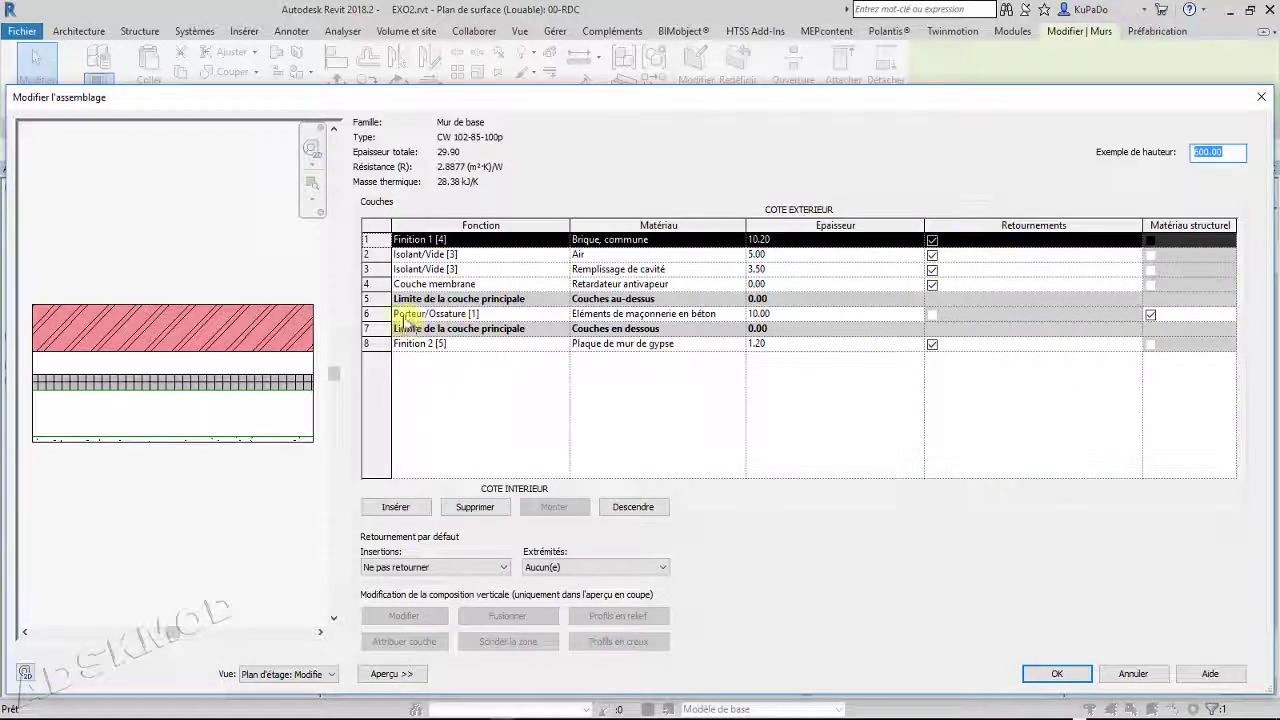
left_click(465, 315)
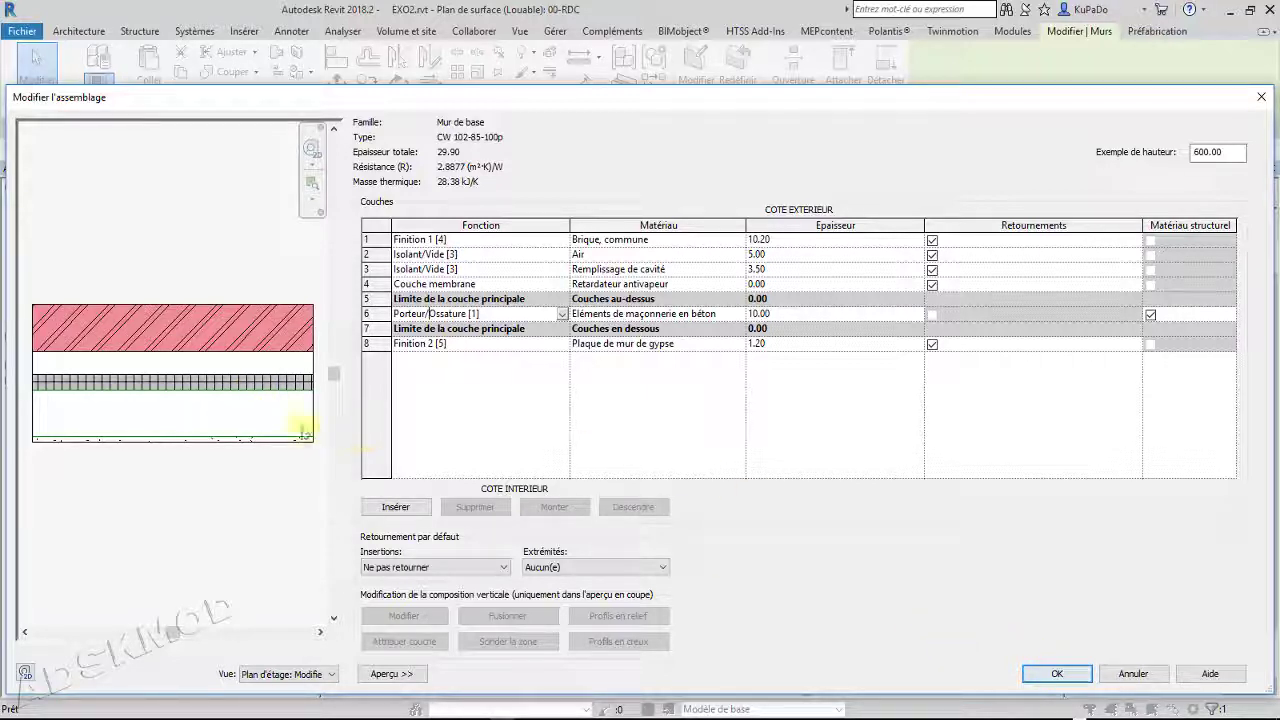
left_click(1057, 673)
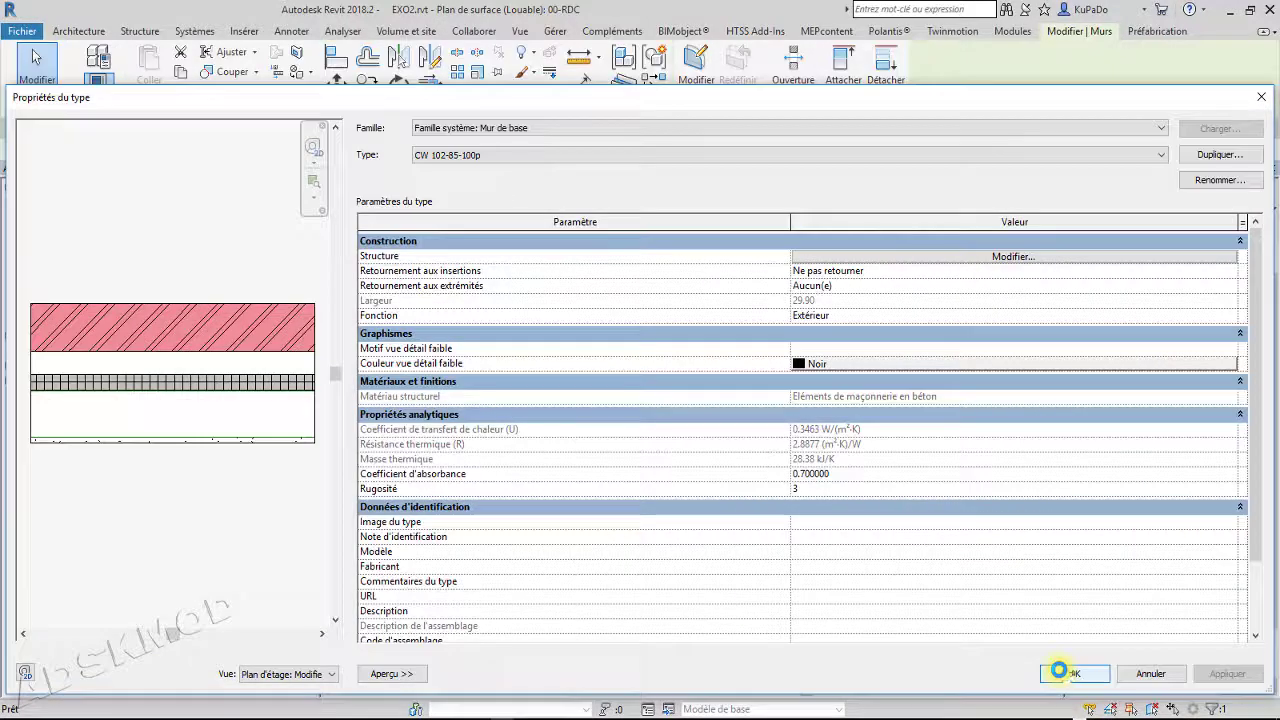
left_click(1057, 672)
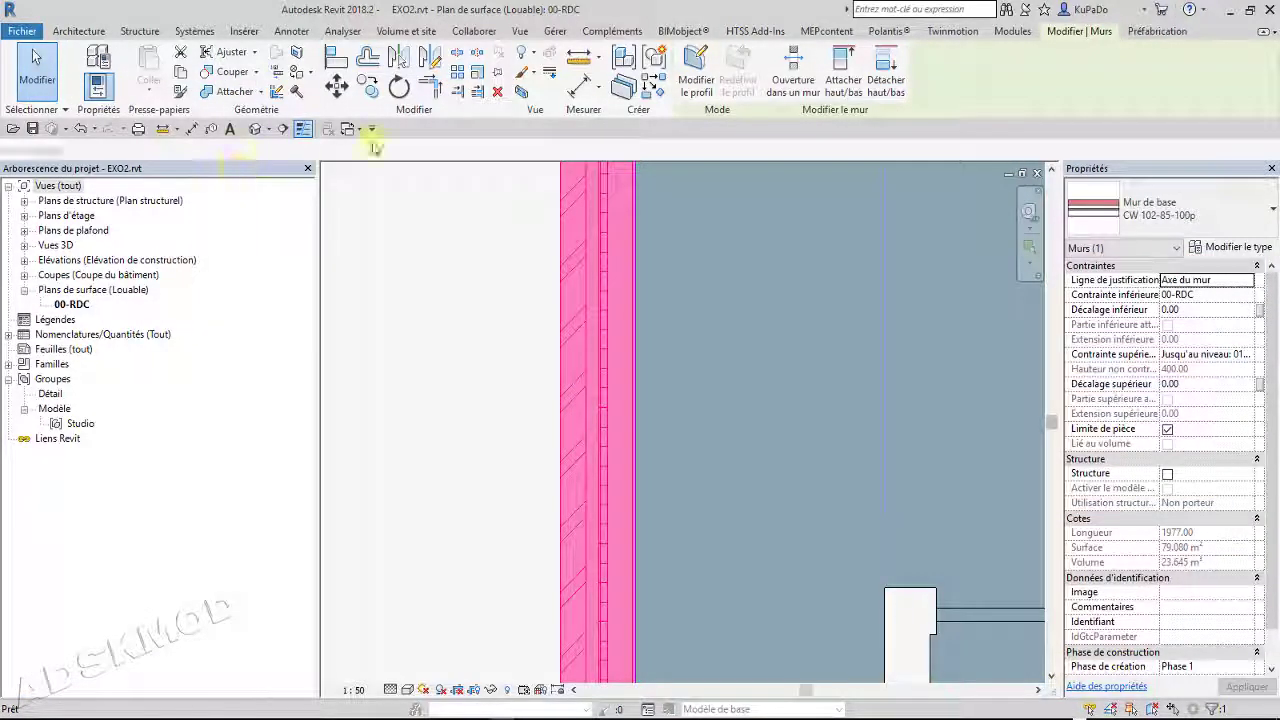
key("Escape")
Place an aligned dimension between the left and right exterior walls, above the existing overall dimension, using the Faces du porteur wall reference
left_click(101, 70)
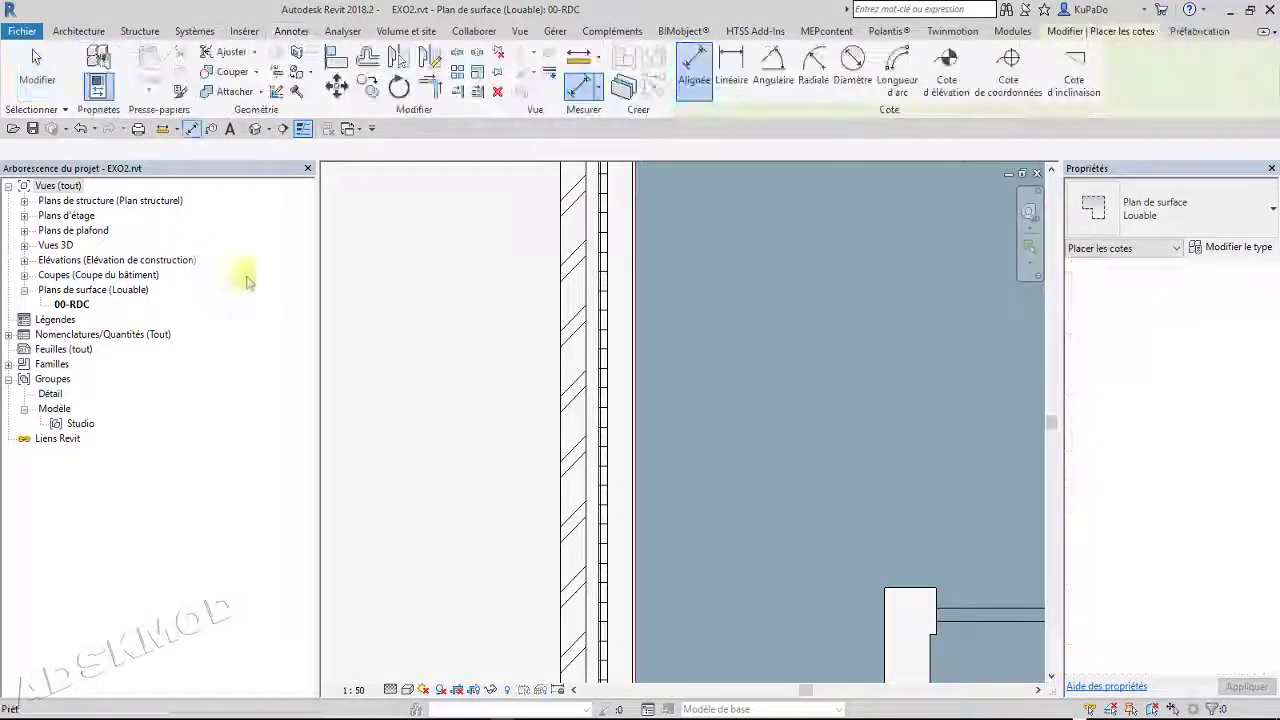
left_click(222, 152)
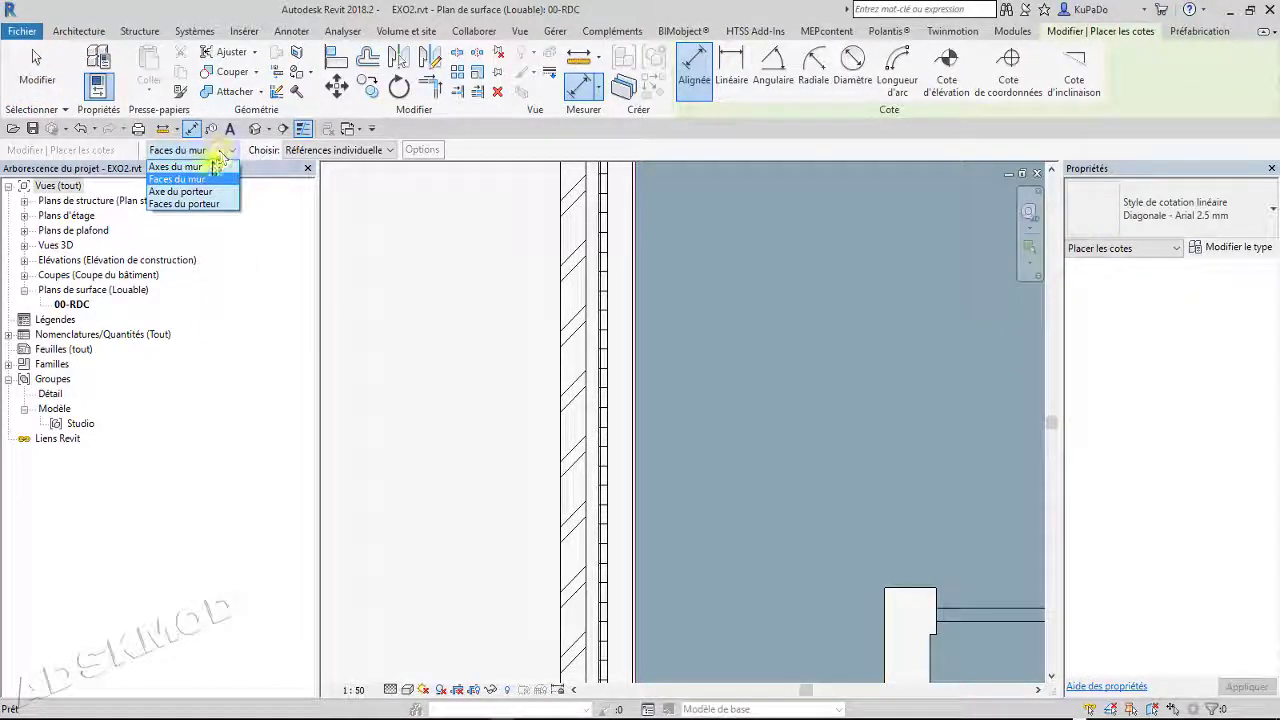
left_click(200, 204)
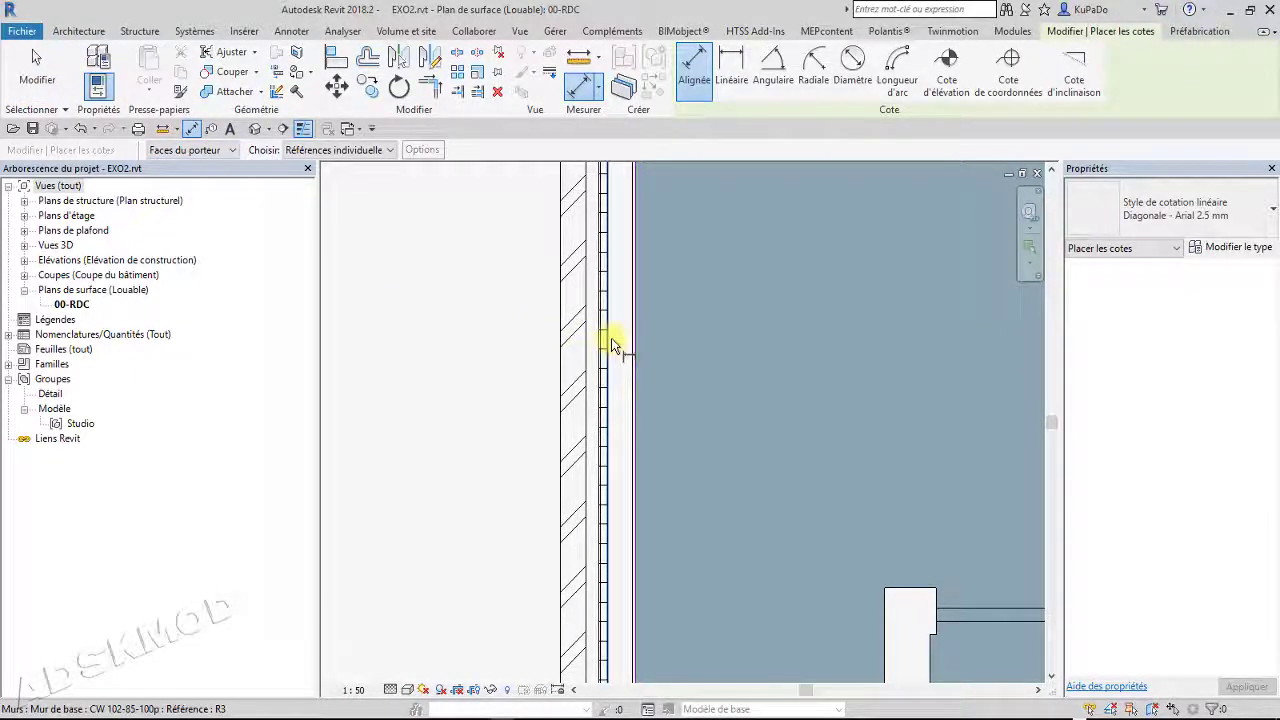
scroll(610, 340, "down", 5)
scroll(638, 267, "down", 2)
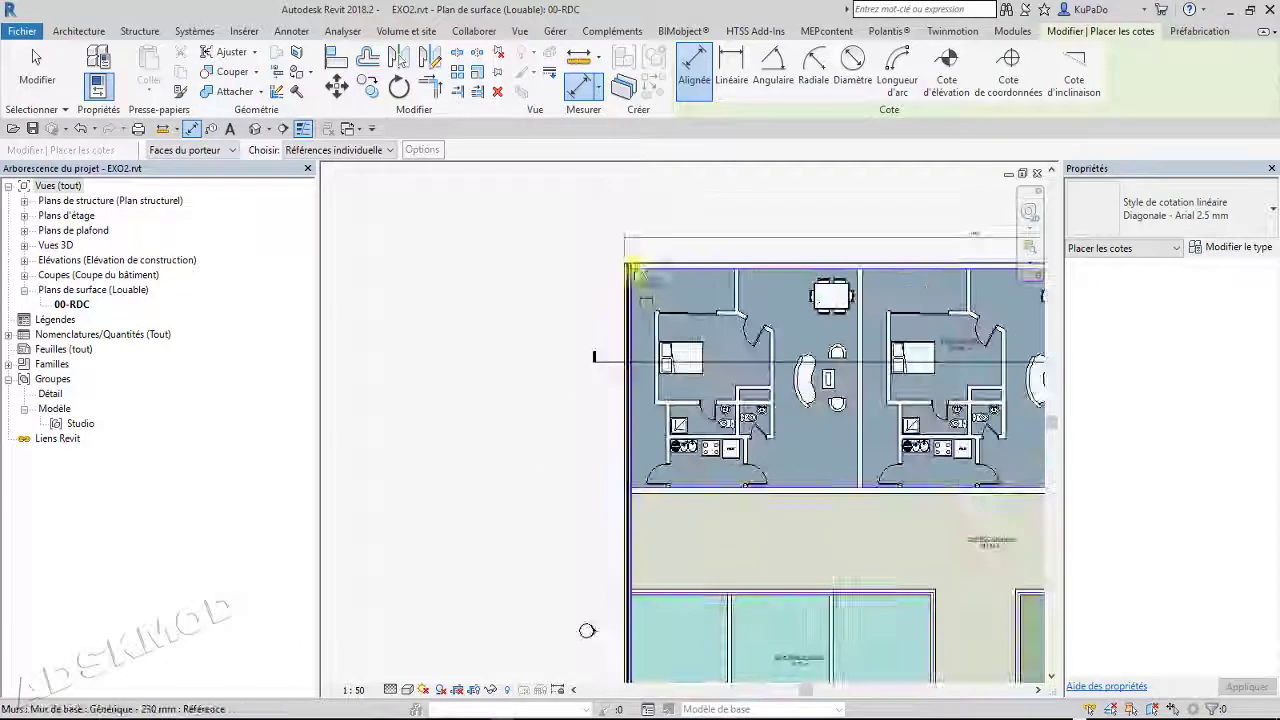
left_click(630, 400)
middle_click_drag(855, 374, 349, 368)
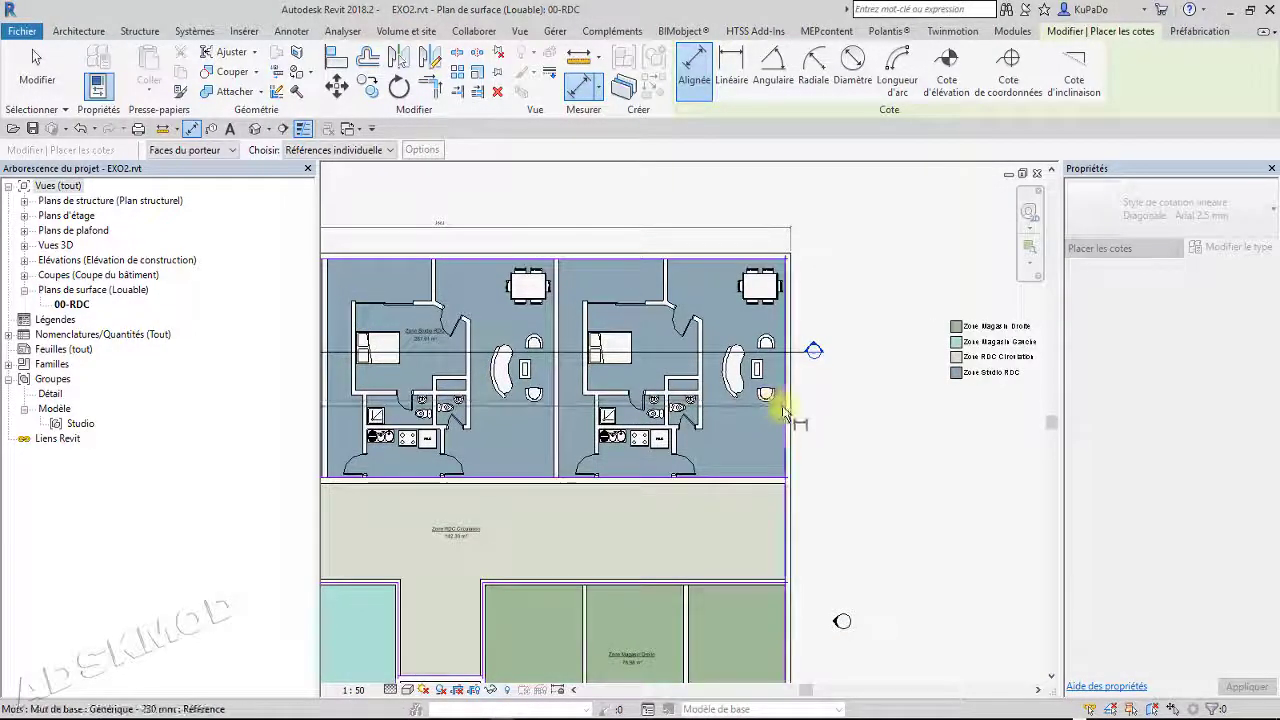
scroll(800, 415, "down", 2)
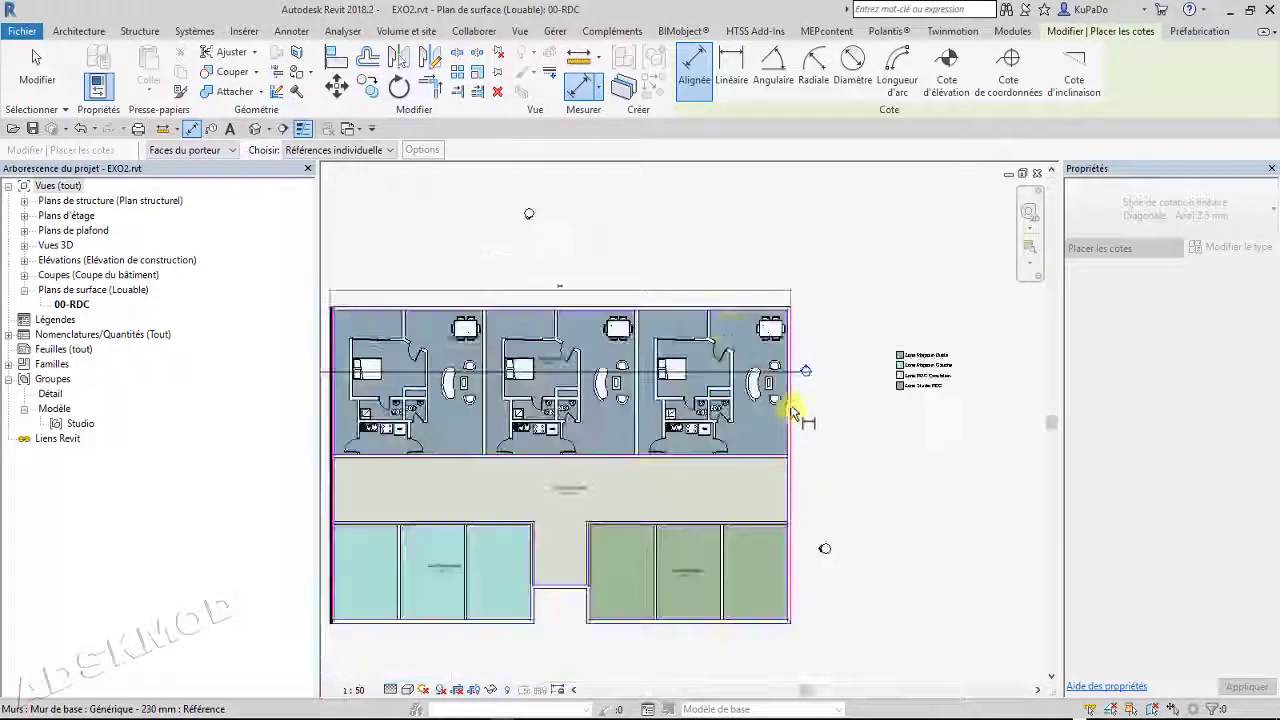
left_click(678, 281)
Examine the new dimension and the layer face its witness line references on the left exterior wall
scroll(577, 277, "up", 5)
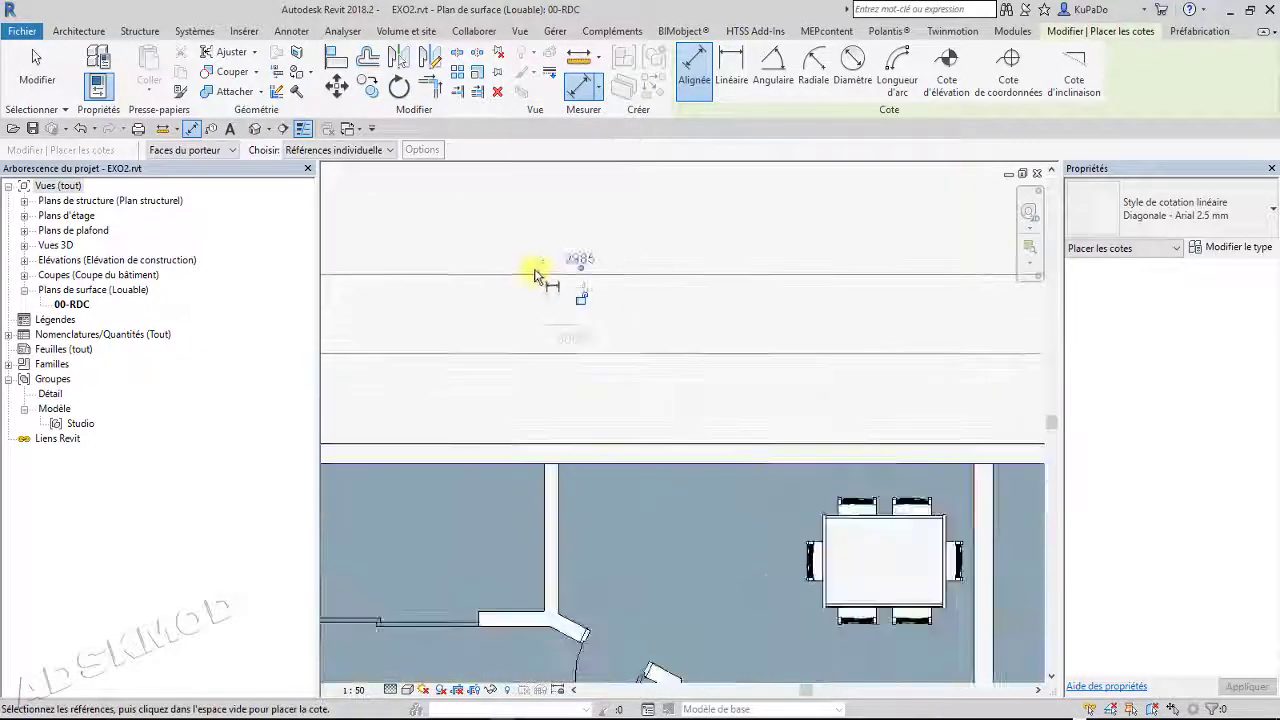
middle_click_drag(620, 314, 880, 343)
scroll(880, 343, "down", 5)
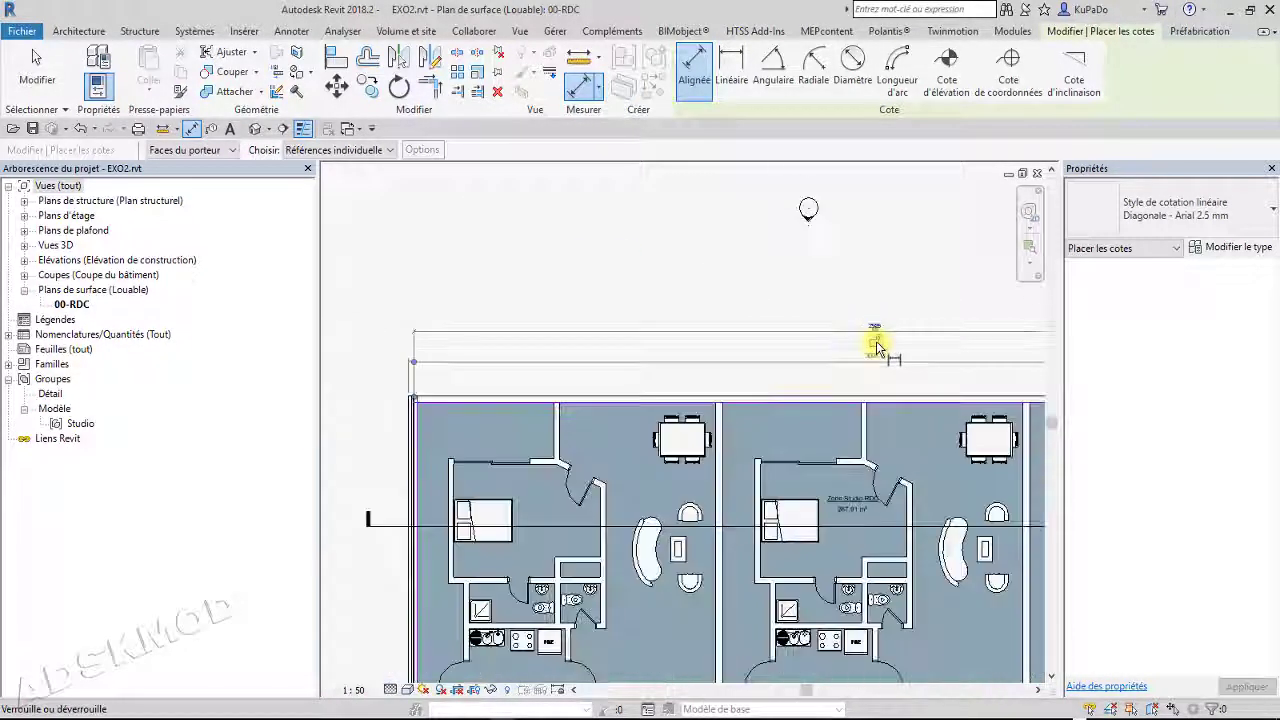
scroll(394, 391, "up", 6)
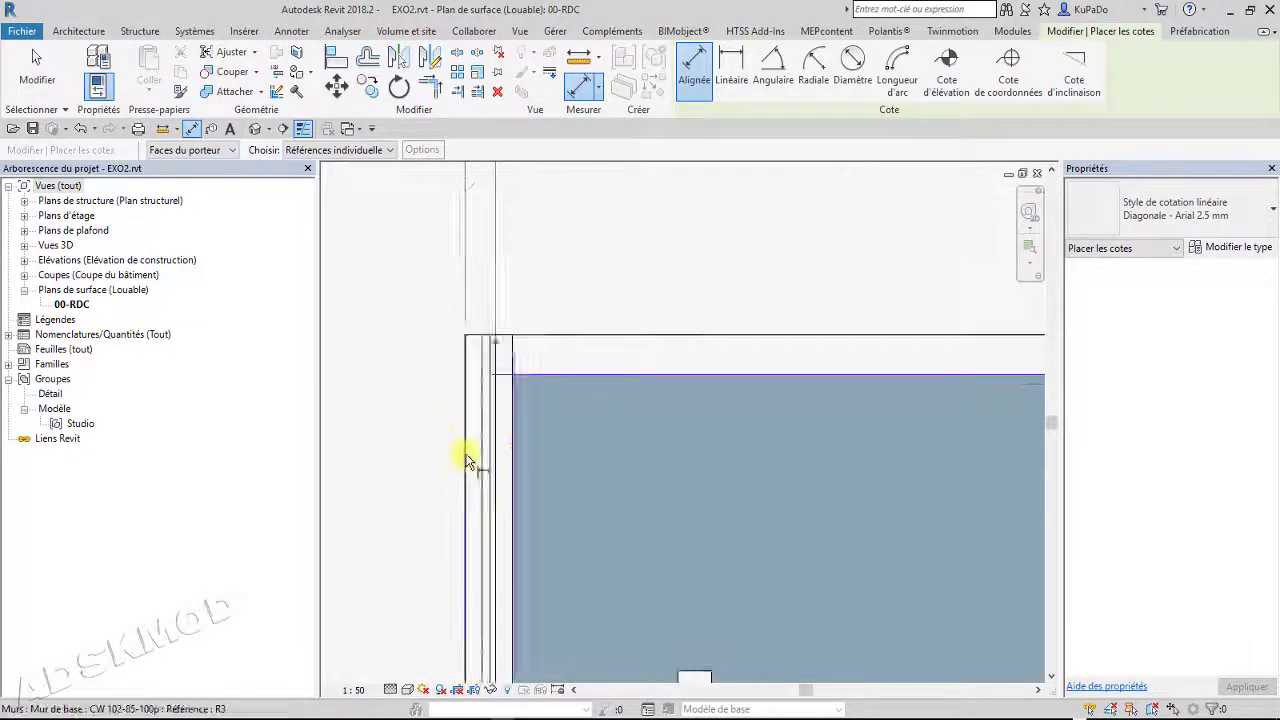
scroll(491, 434, "up", 4)
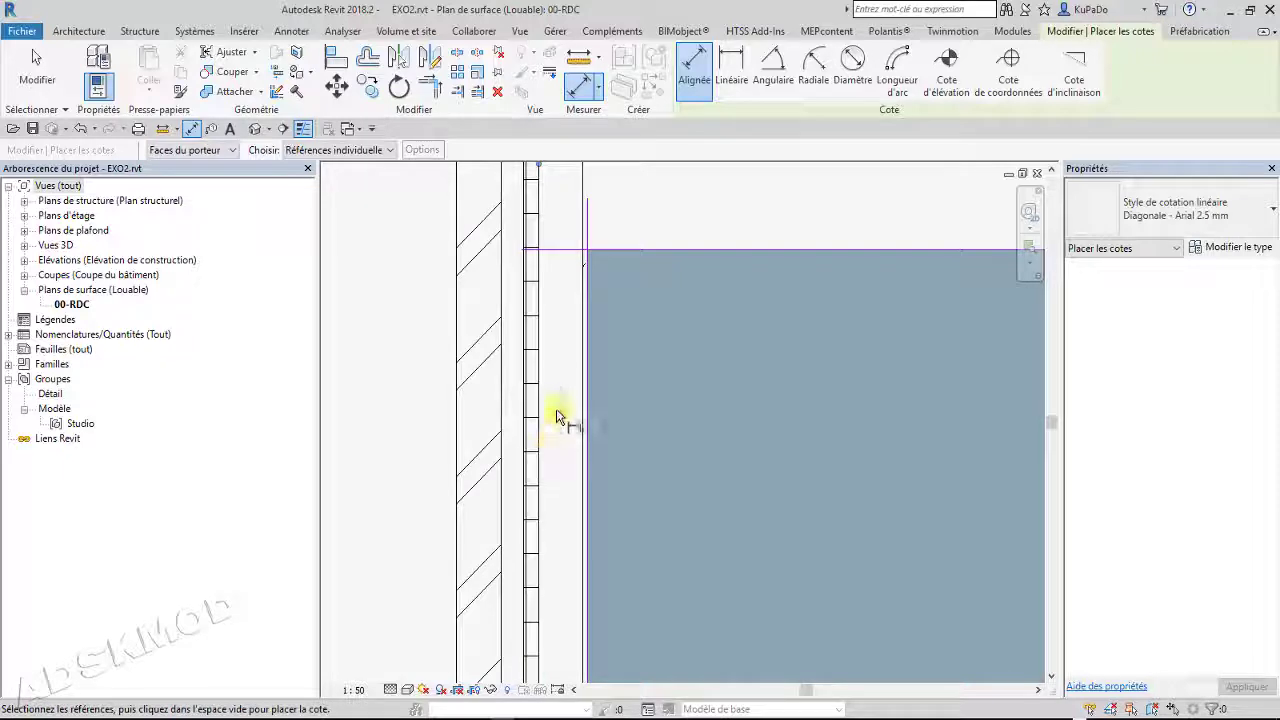
middle_click_drag(556, 409, 555, 611)
scroll(534, 397, "up", 2)
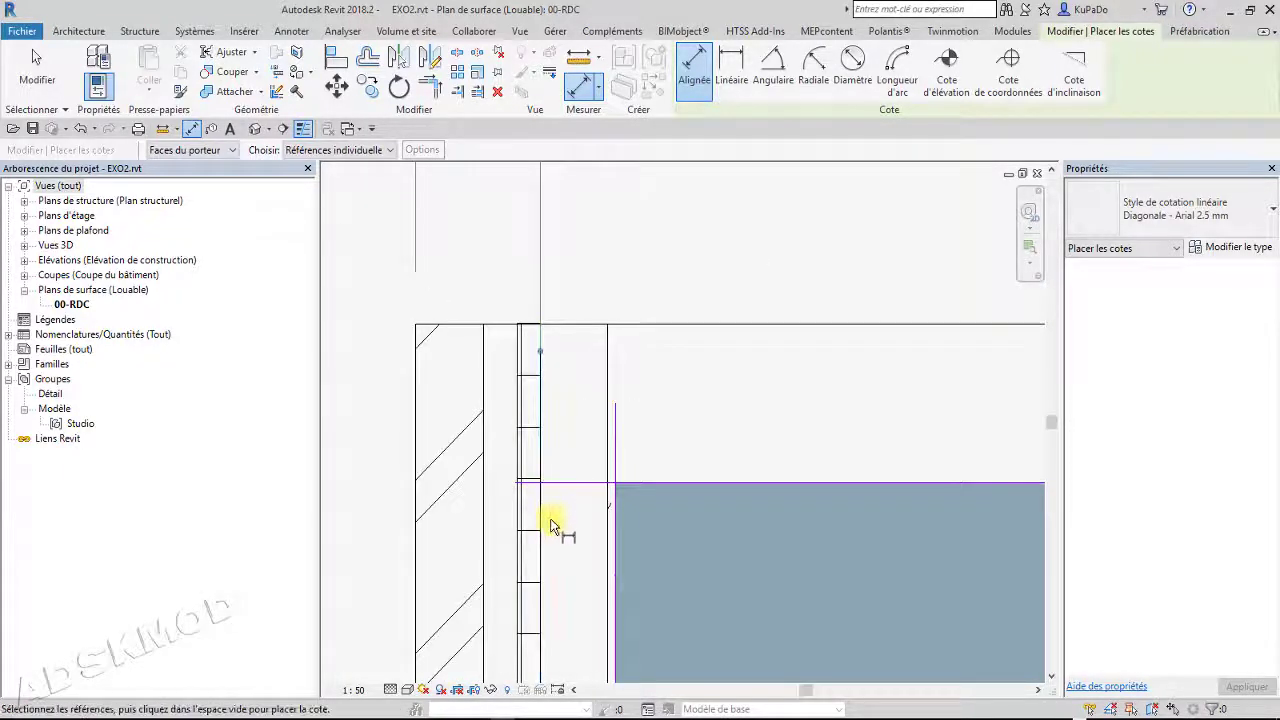
scroll(549, 520, "up", 2)
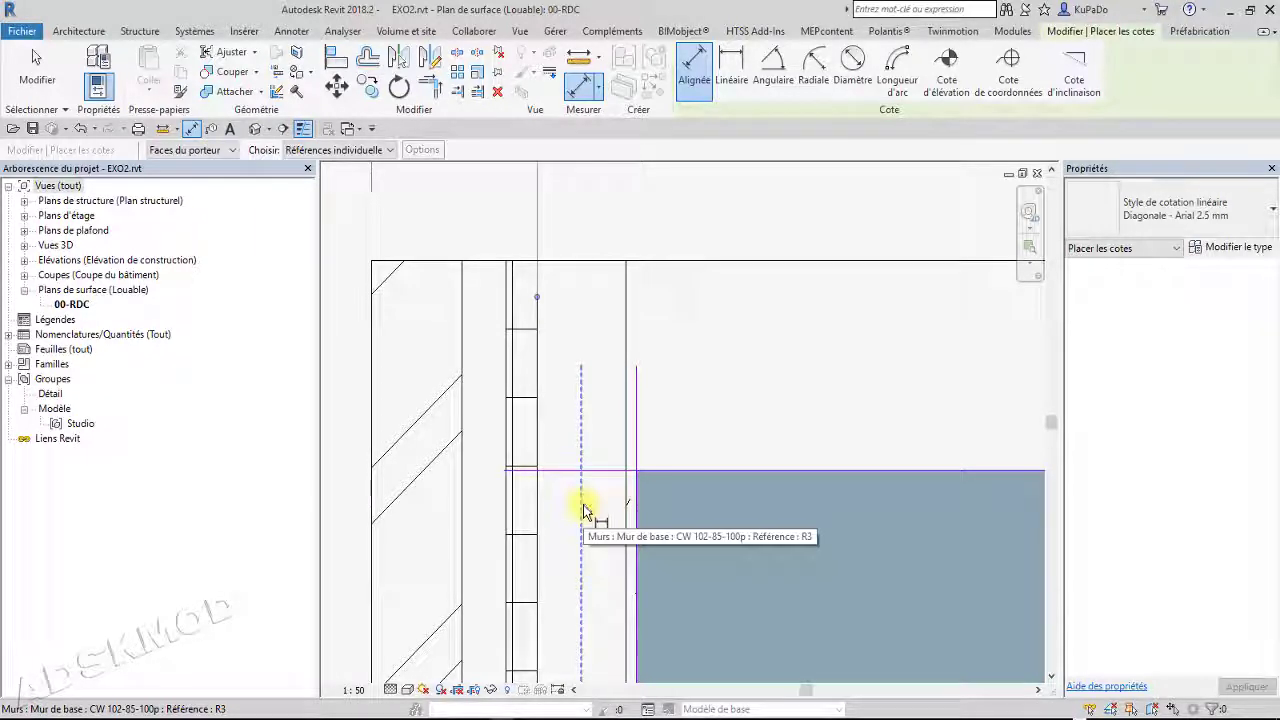
Place an aligned dimension between the left and right exterior walls, above the other dimensions, using the Axe du porteur wall reference
left_click(208, 150)
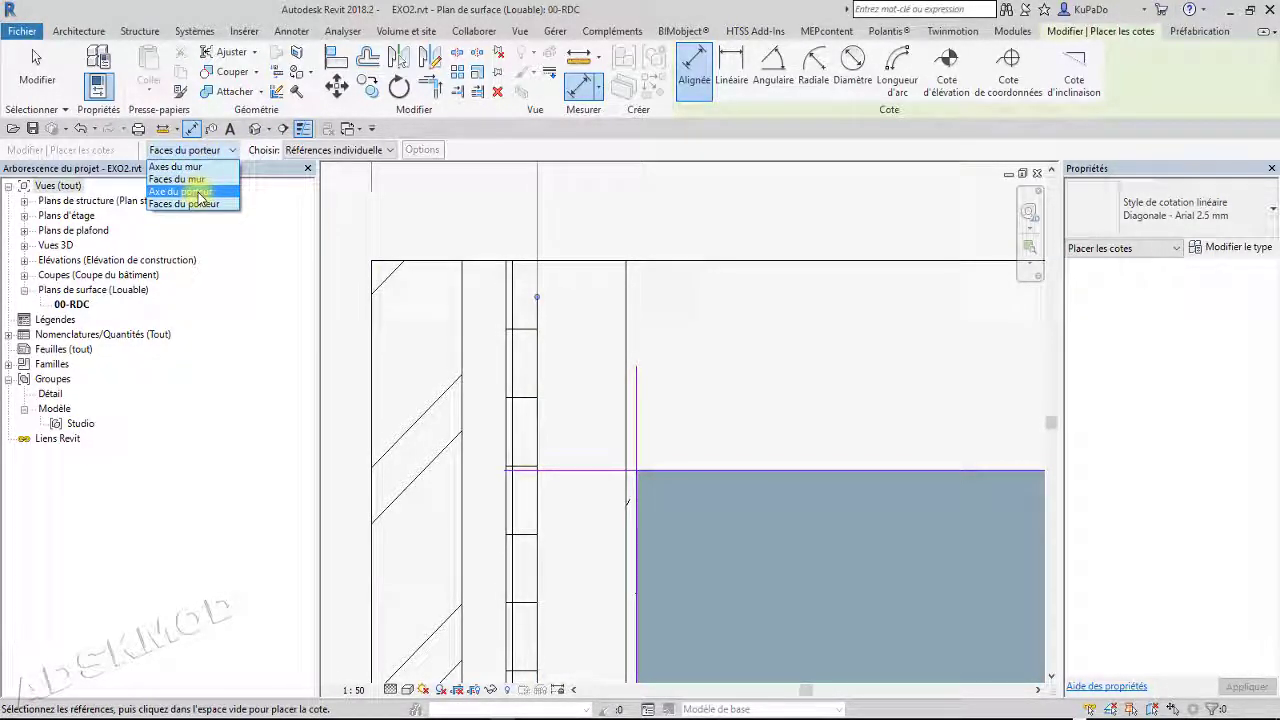
left_click(200, 192)
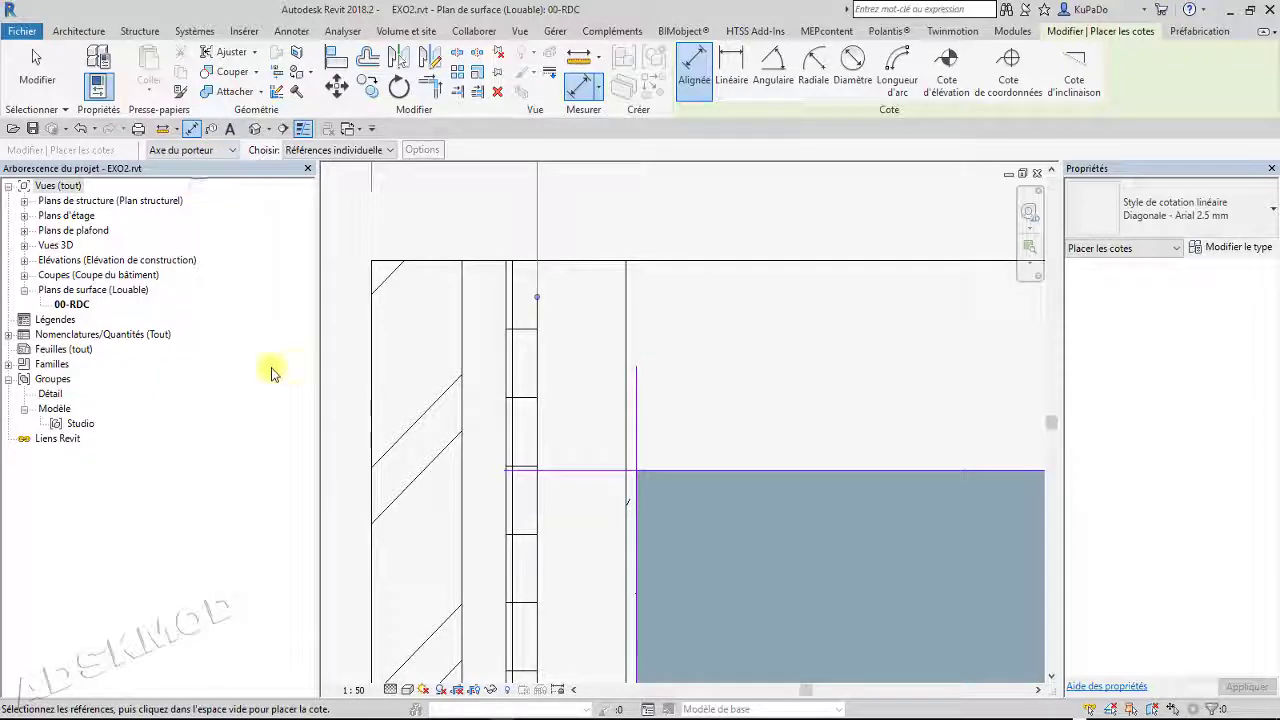
scroll(558, 395, "down", 5)
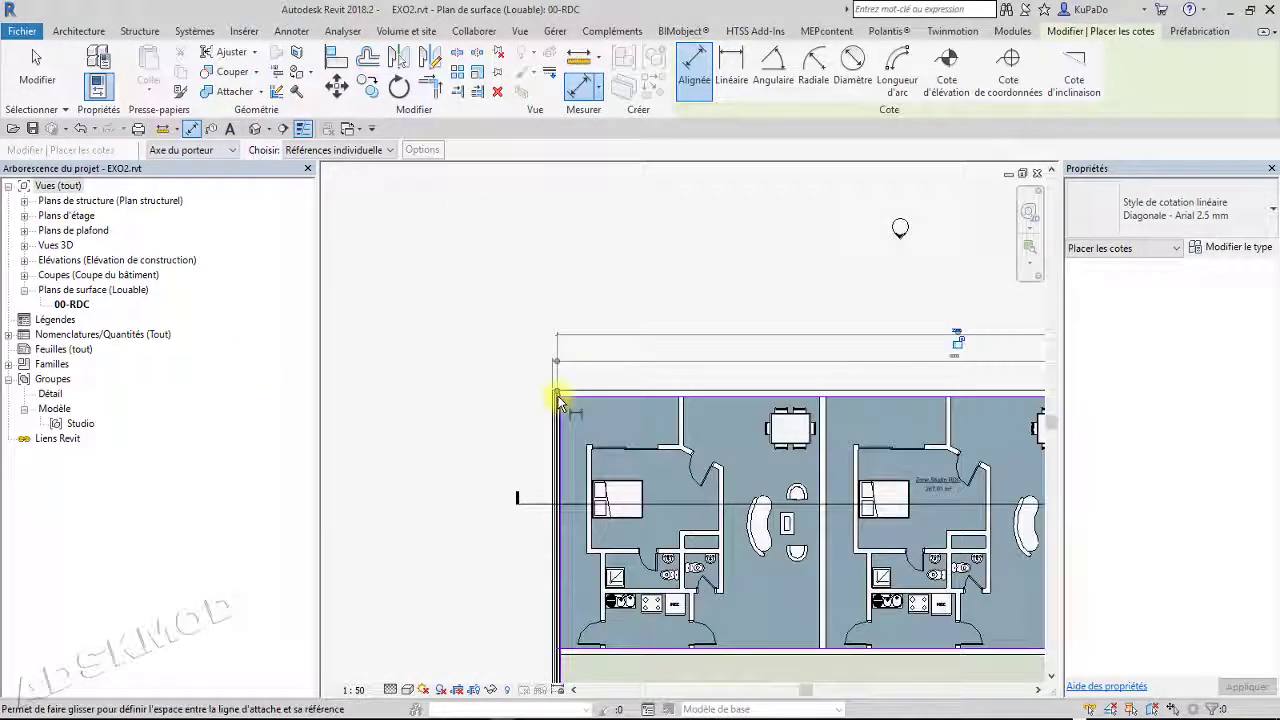
scroll(558, 398, "down", 4)
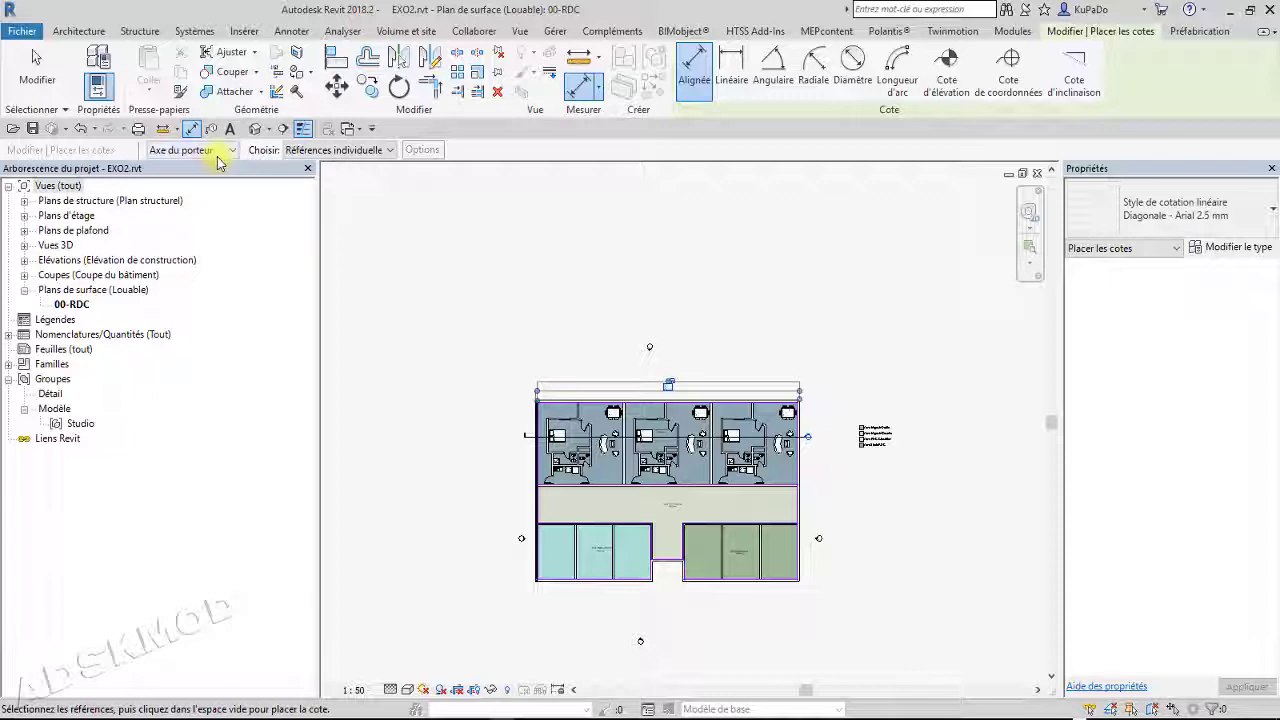
left_click(536, 508)
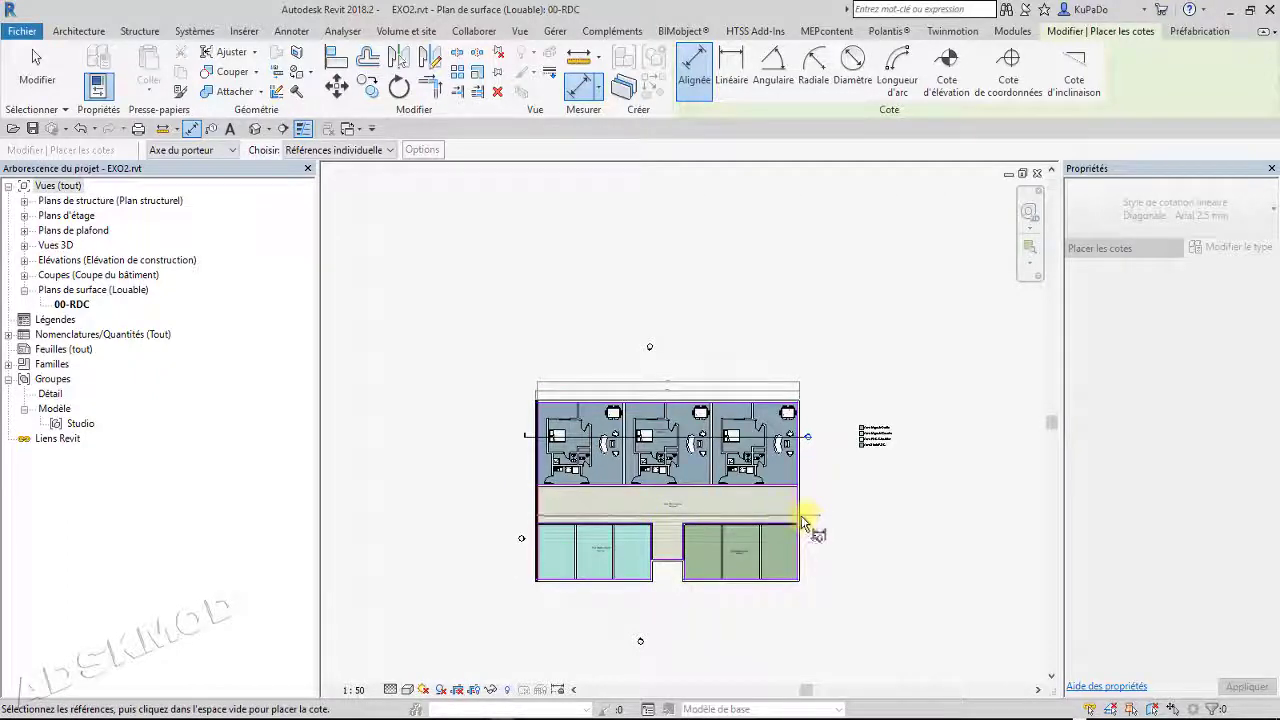
scroll(816, 515, "up", 2)
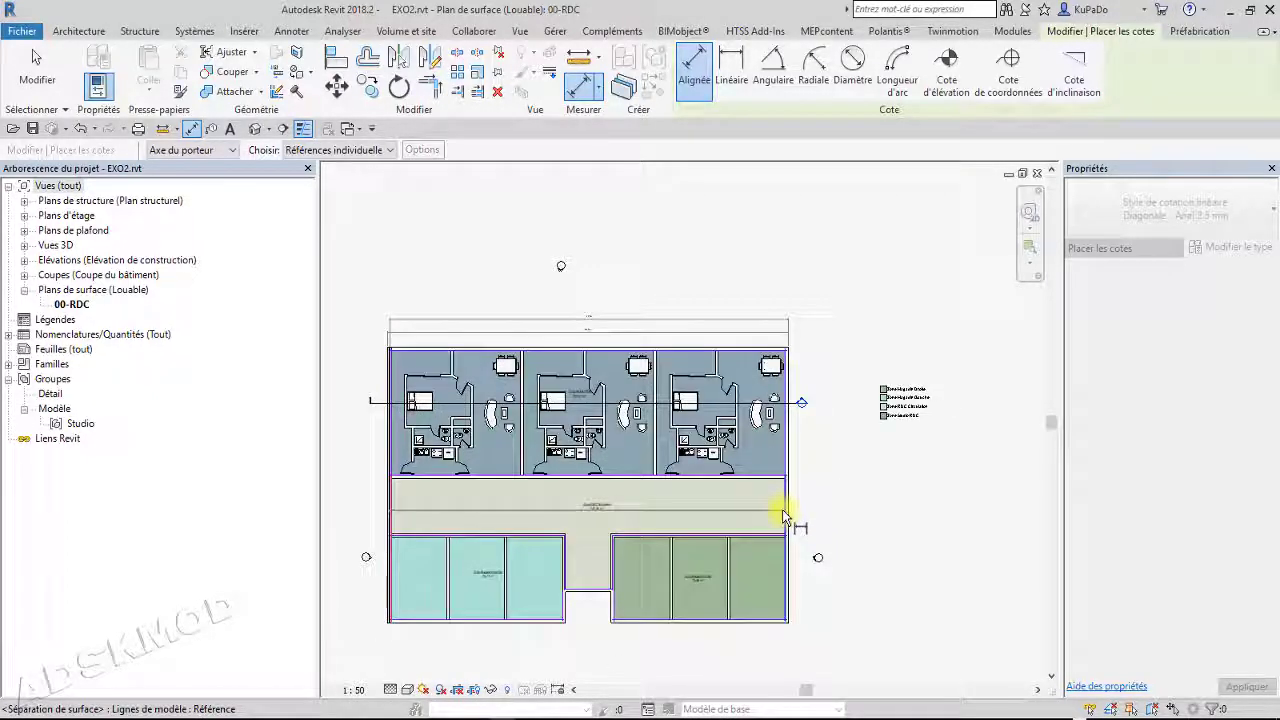
scroll(790, 517, "down", 3)
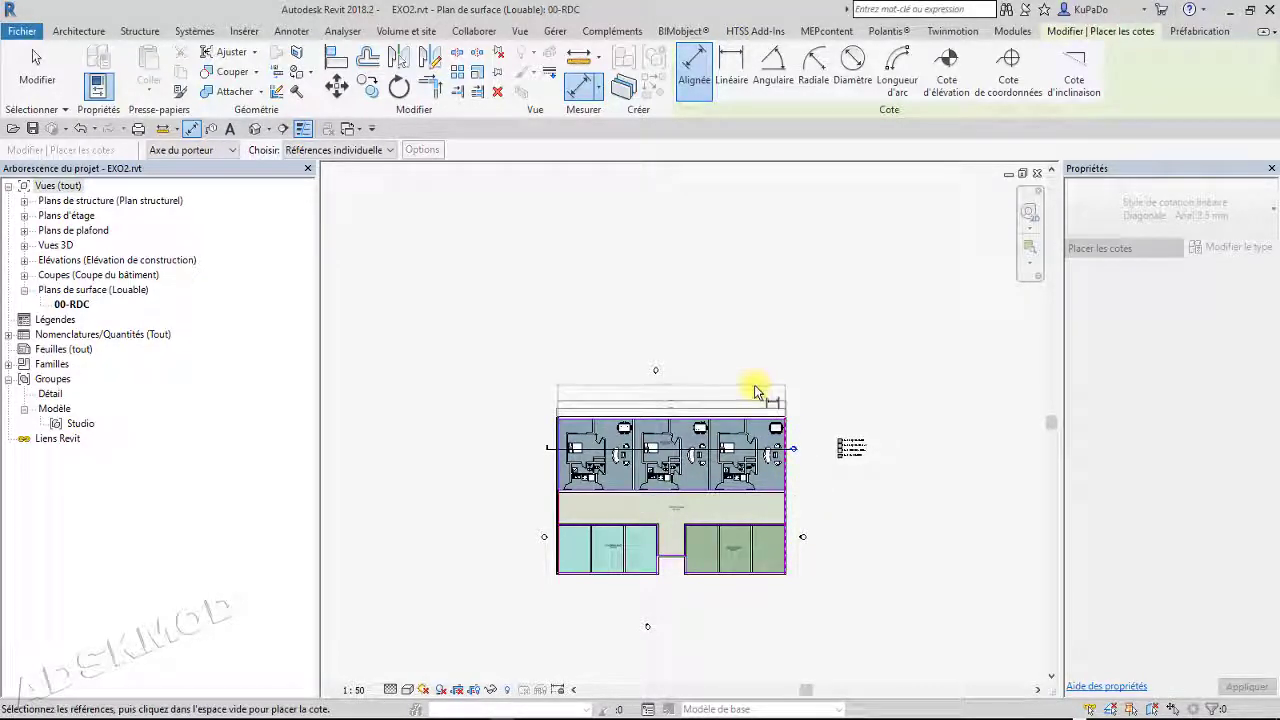
Examine where the Axe du porteur dimension's witness lines meet the right and left exterior walls, and end the dimension command
scroll(785, 425, "up", 6)
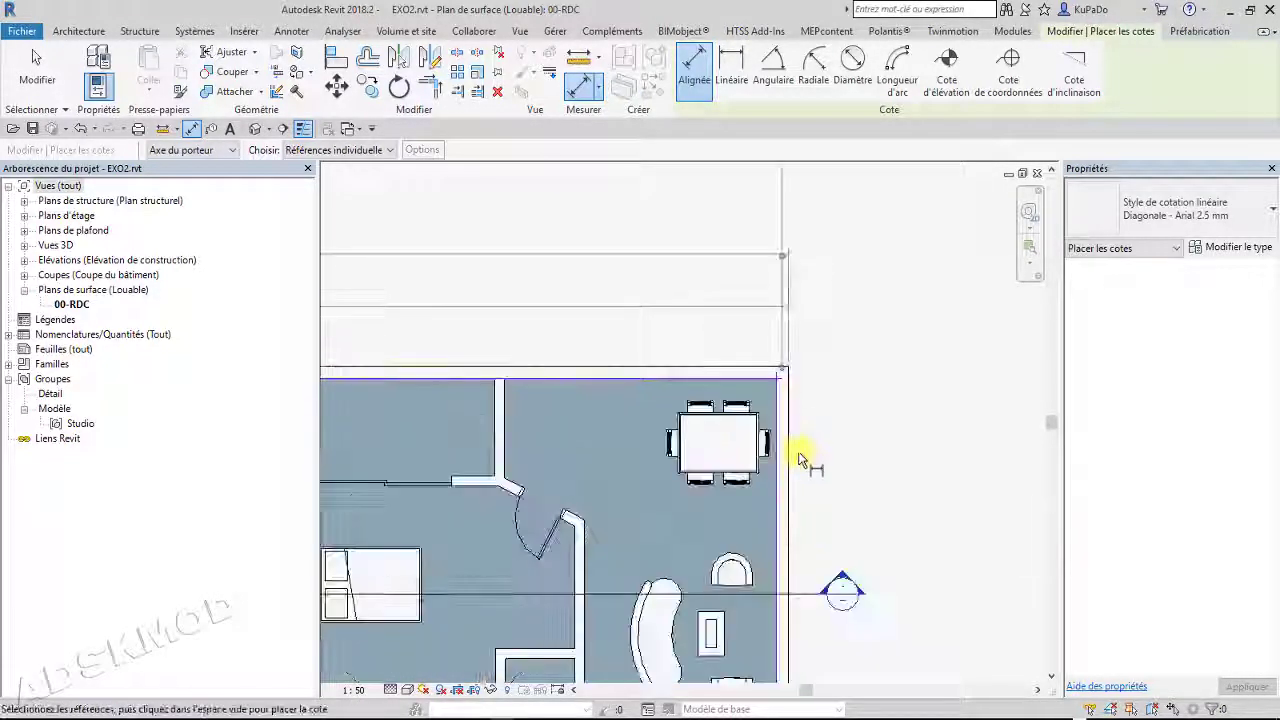
scroll(795, 445, "up", 3)
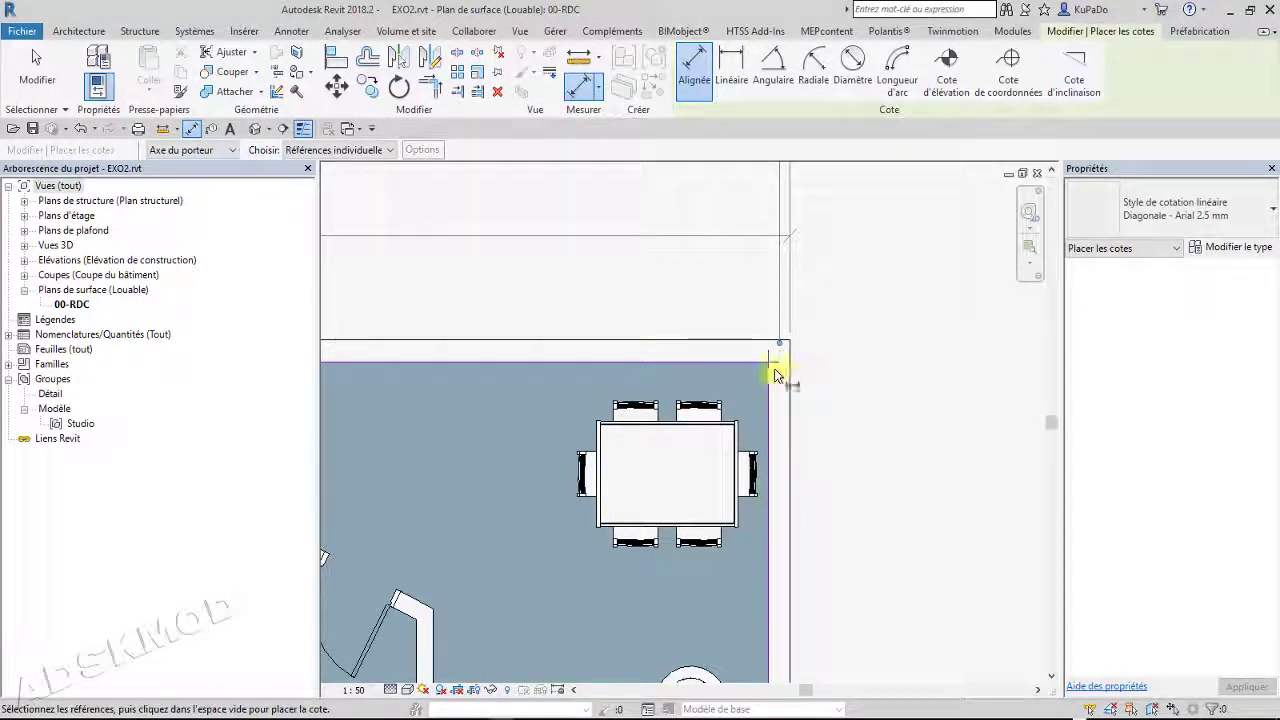
middle_click_drag(786, 383, 814, 506)
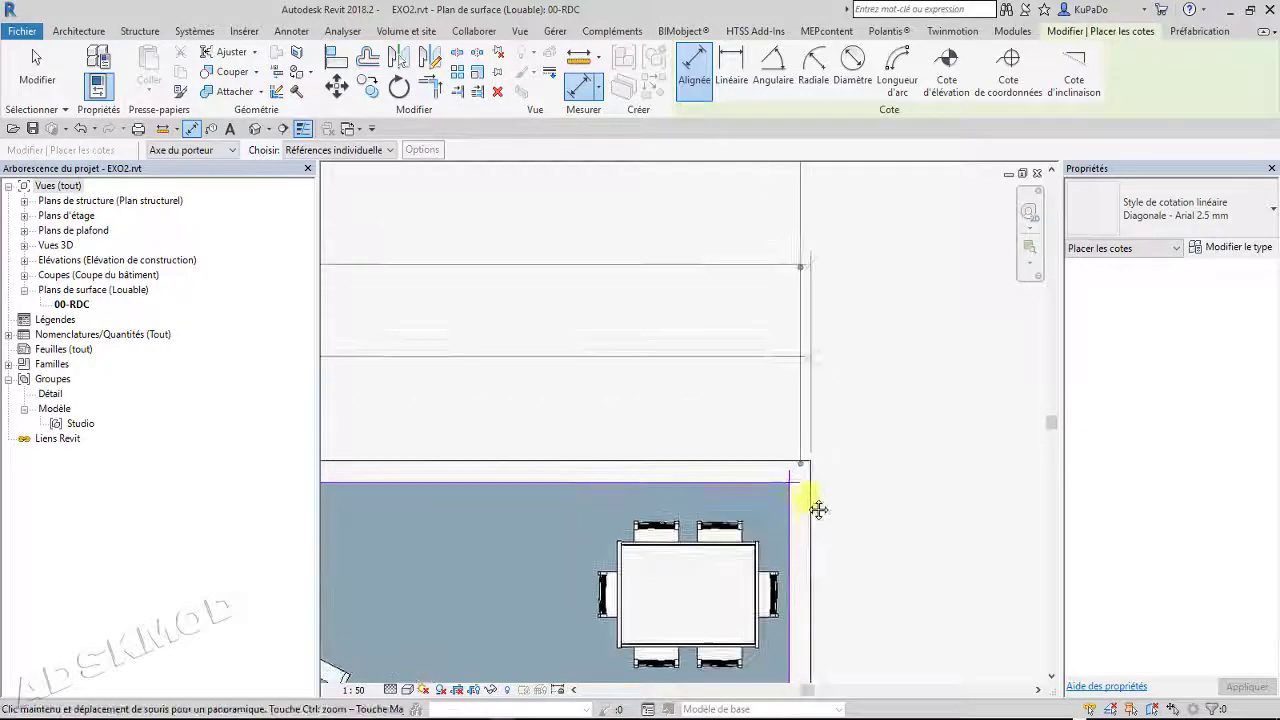
scroll(800, 533, "down", 2)
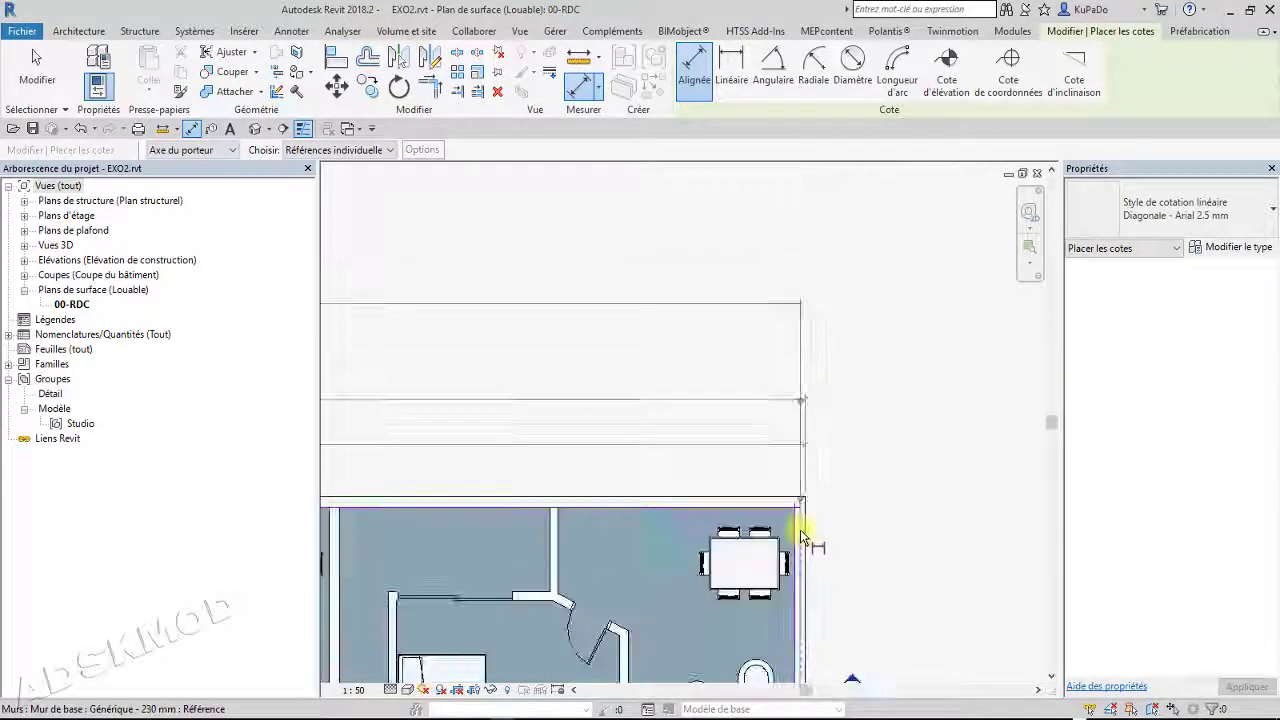
middle_click_drag(566, 338, 830, 376)
middle_click_drag(395, 346, 1000, 344)
middle_click_drag(540, 406, 649, 367)
key("Escape")
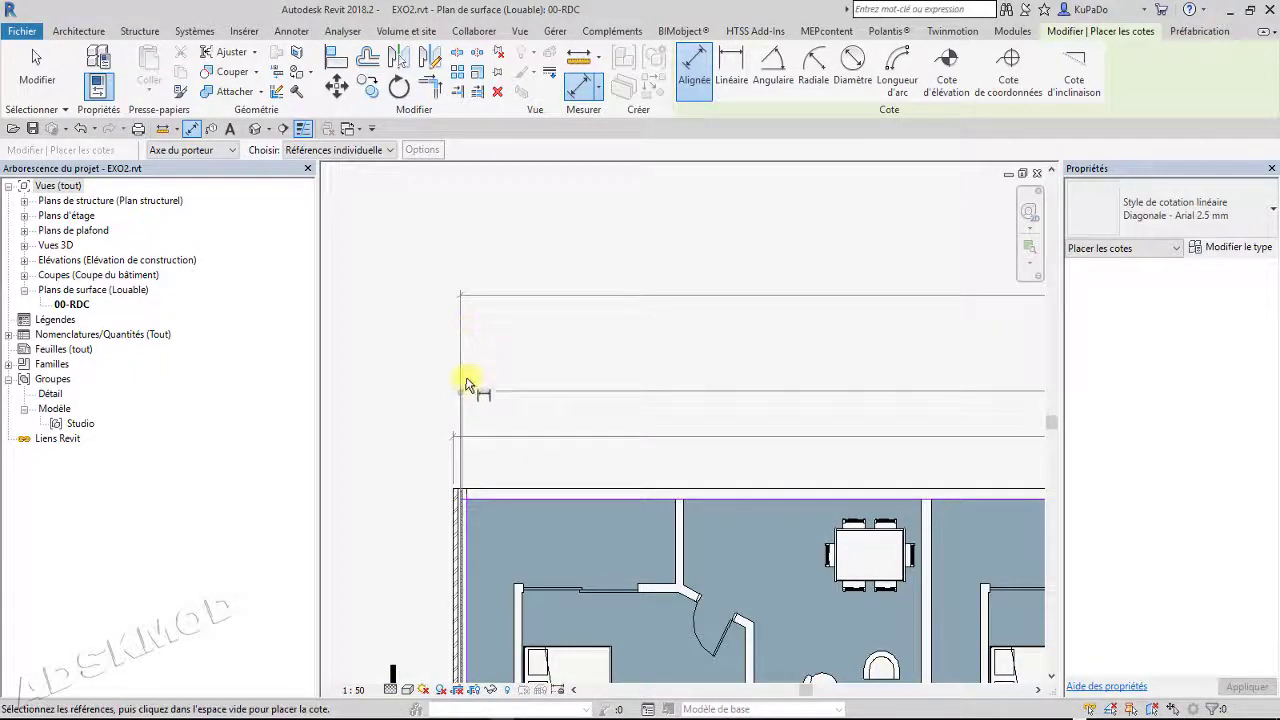
scroll(458, 548, "up", 5)
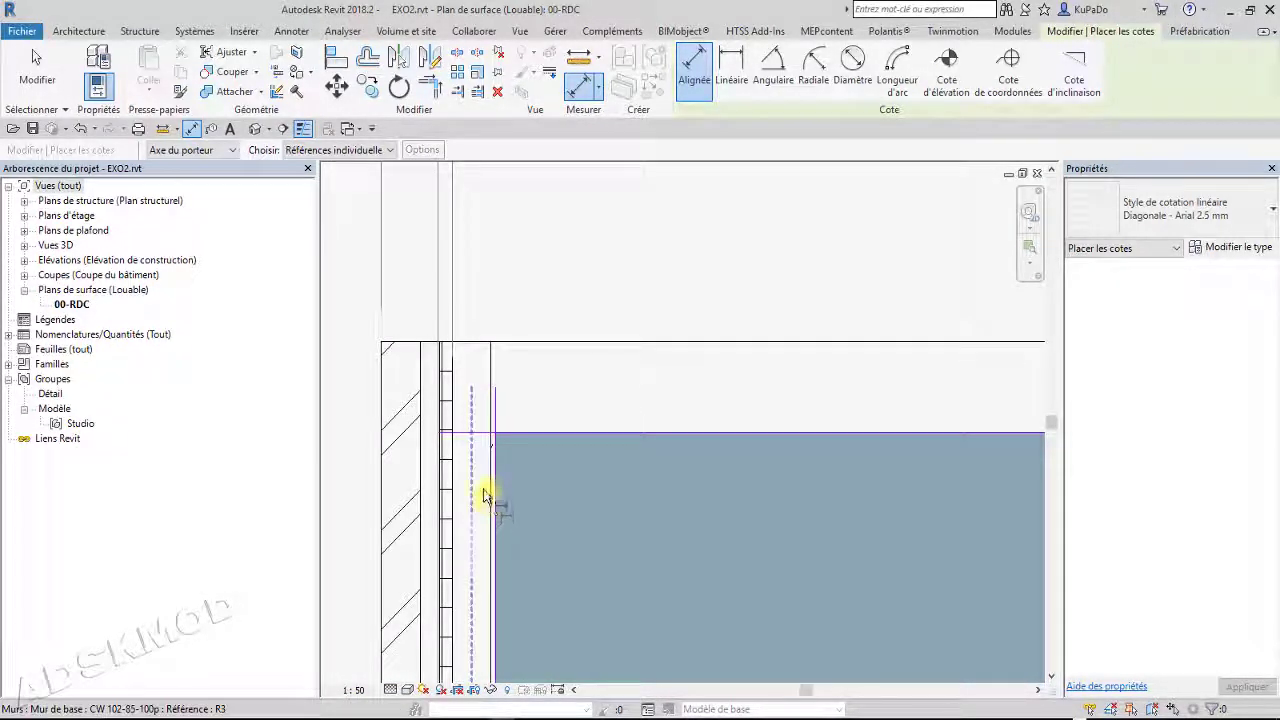
scroll(482, 508, "down", 5)
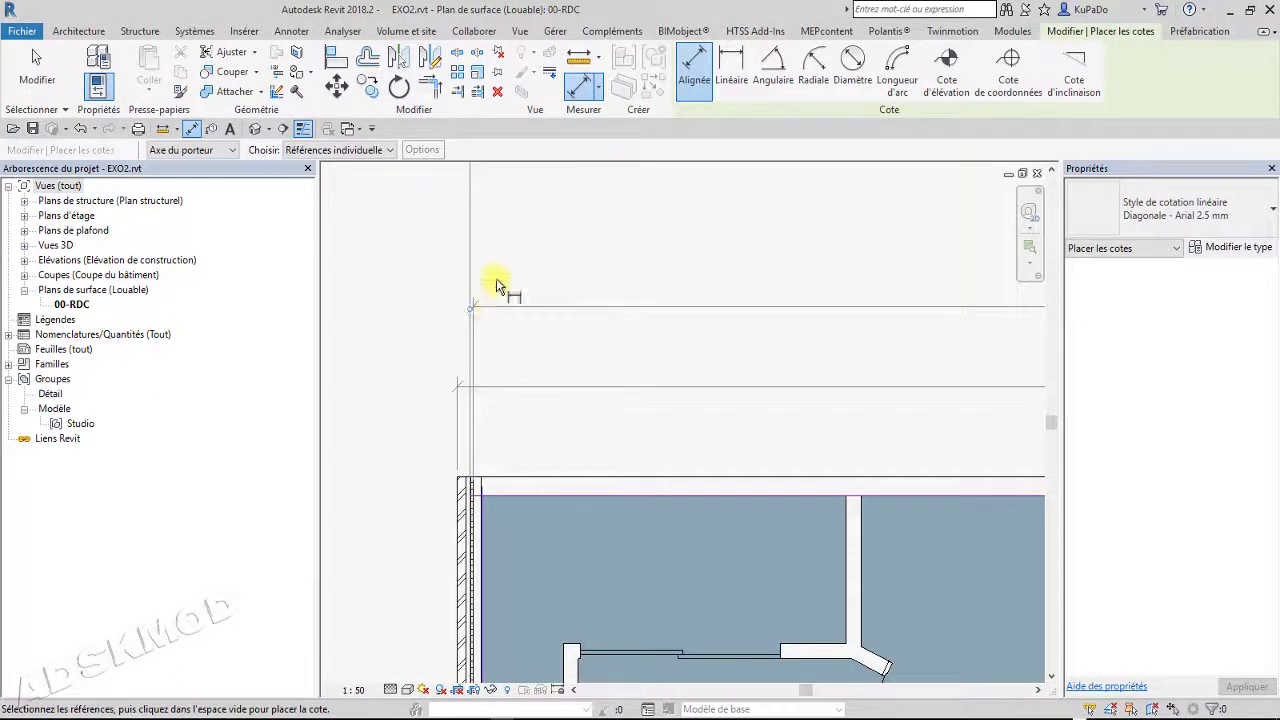
key("Escape")
key("Escape")
Compare the wall layer references of the two upper dimensions at the left exterior wall by selecting each one
scroll(462, 557, "up", 2)
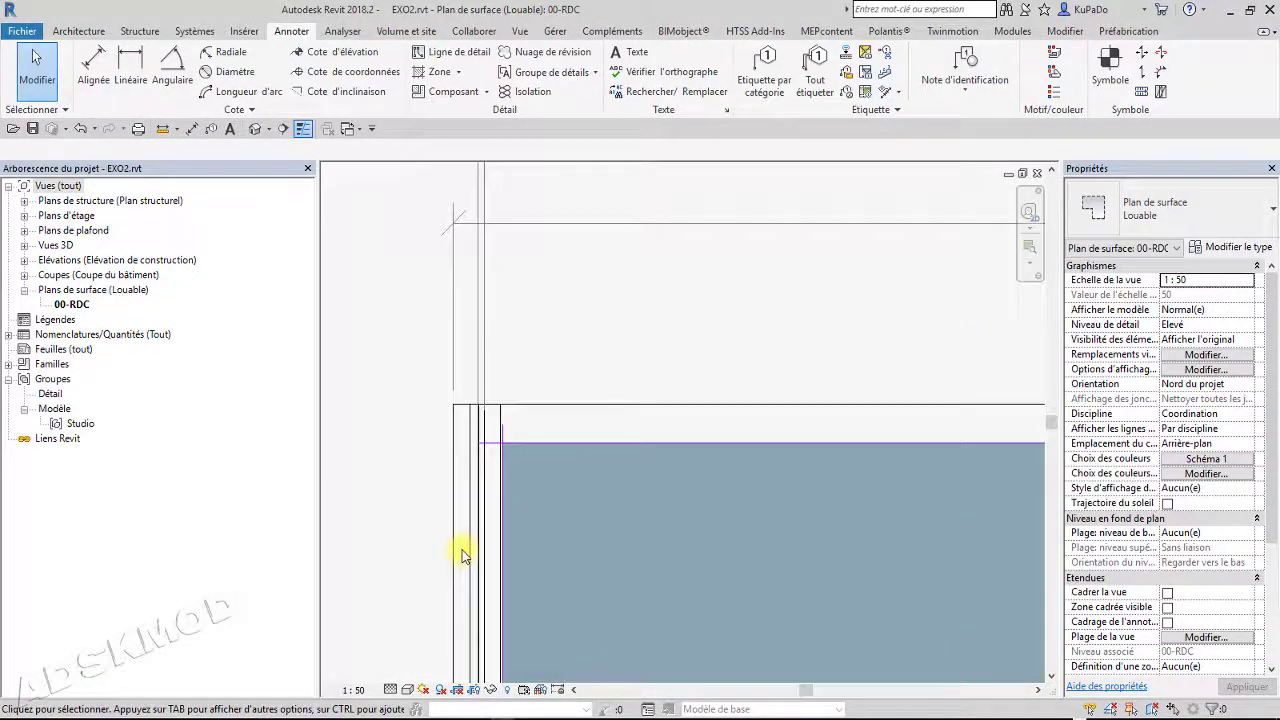
scroll(464, 554, "up", 2)
middle_click_drag(537, 466, 519, 646)
scroll(514, 603, "down", 2)
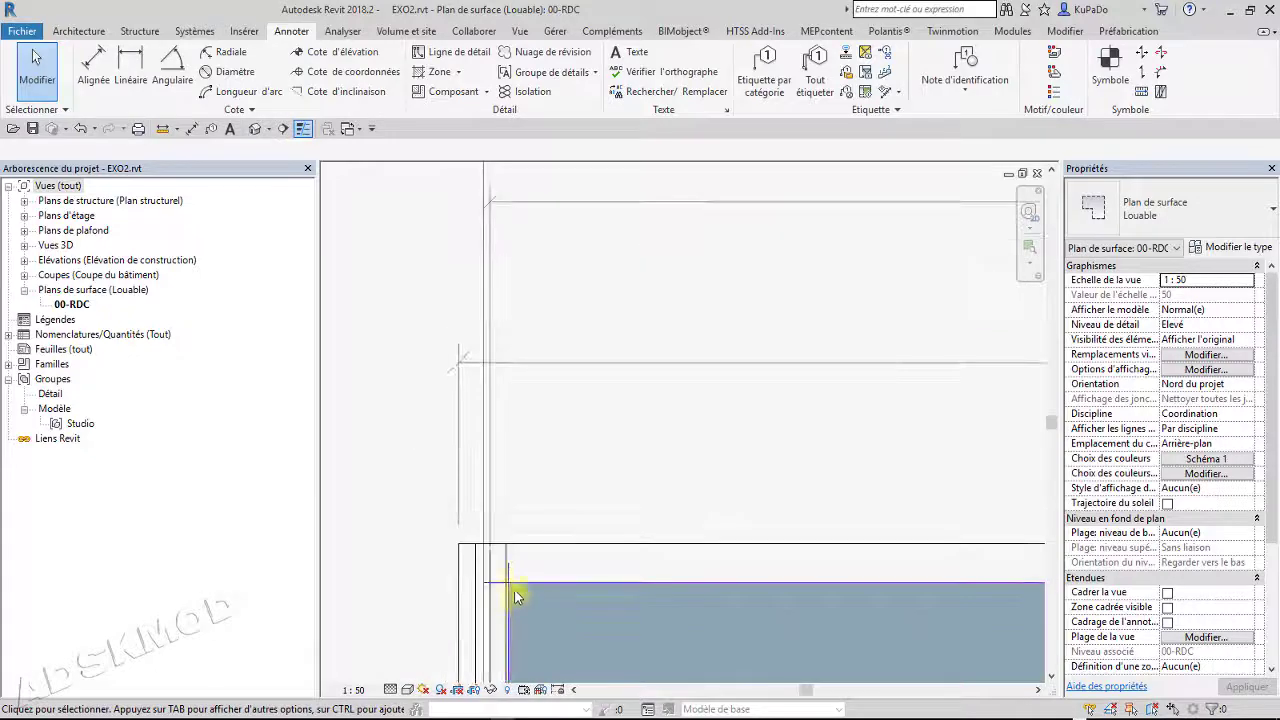
scroll(514, 583, "down", 2)
middle_click_drag(509, 268, 551, 209)
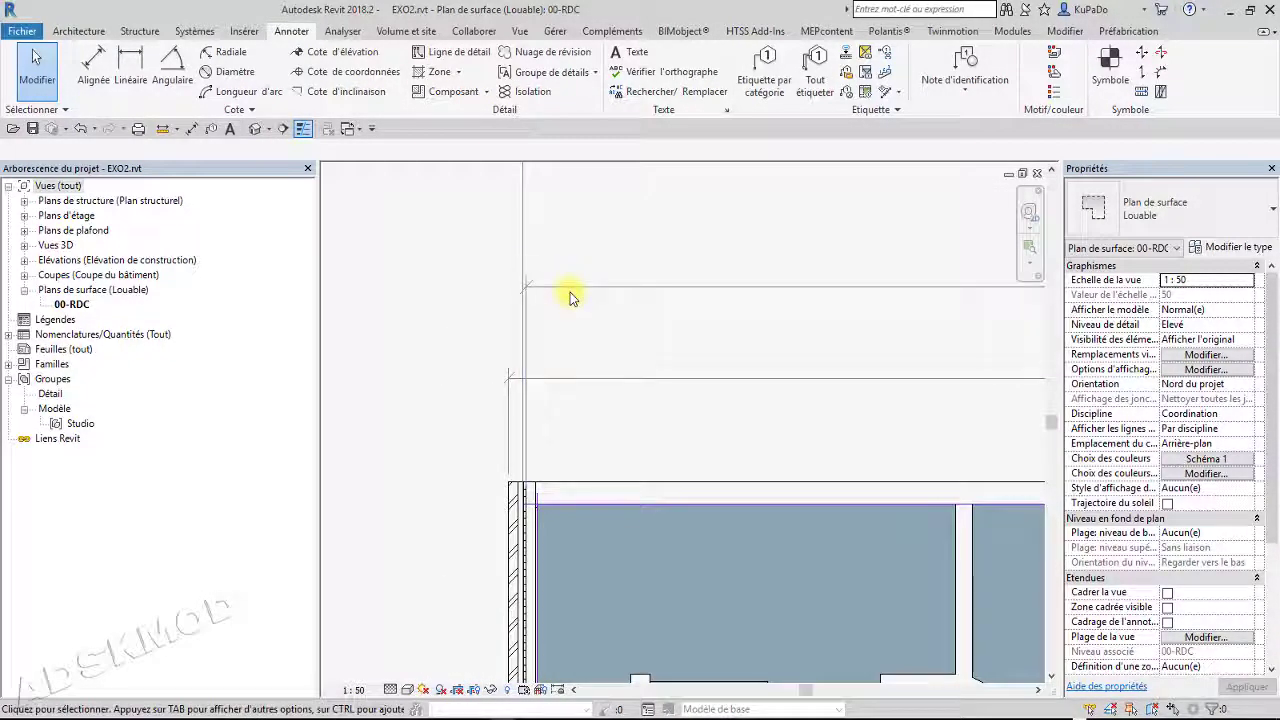
left_click(570, 288)
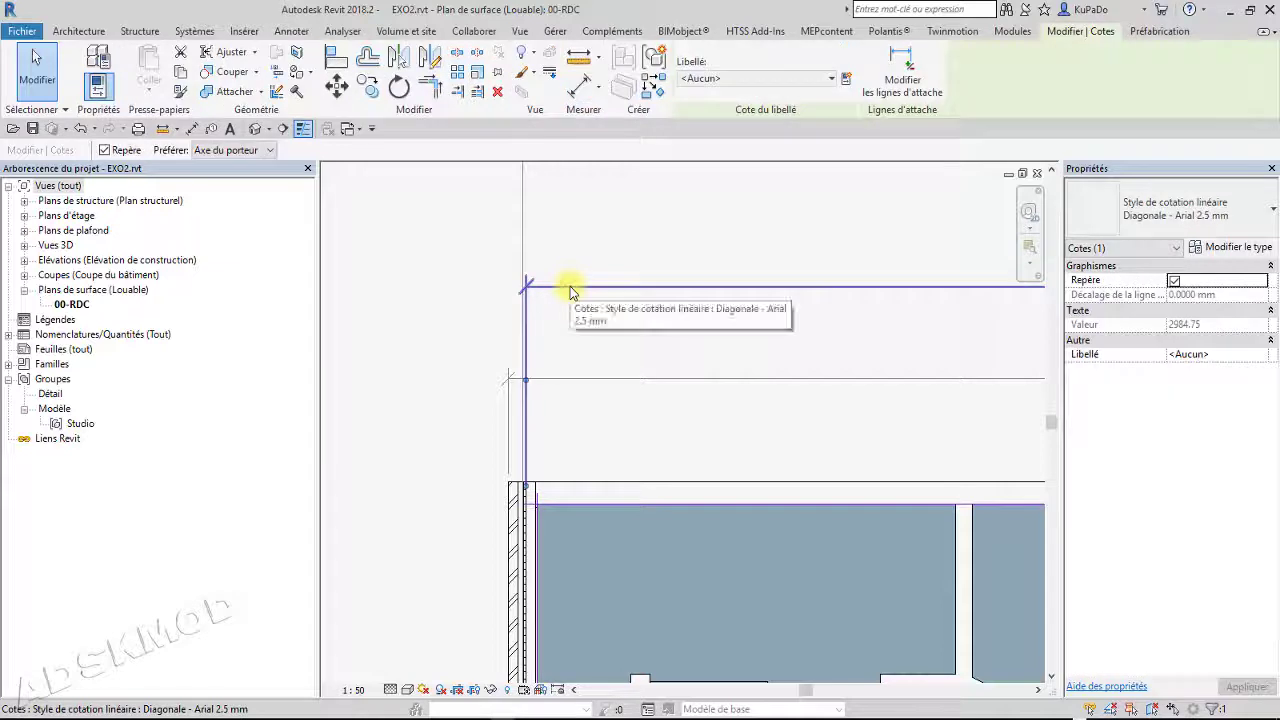
left_click(521, 233)
scroll(521, 237, "down", 2)
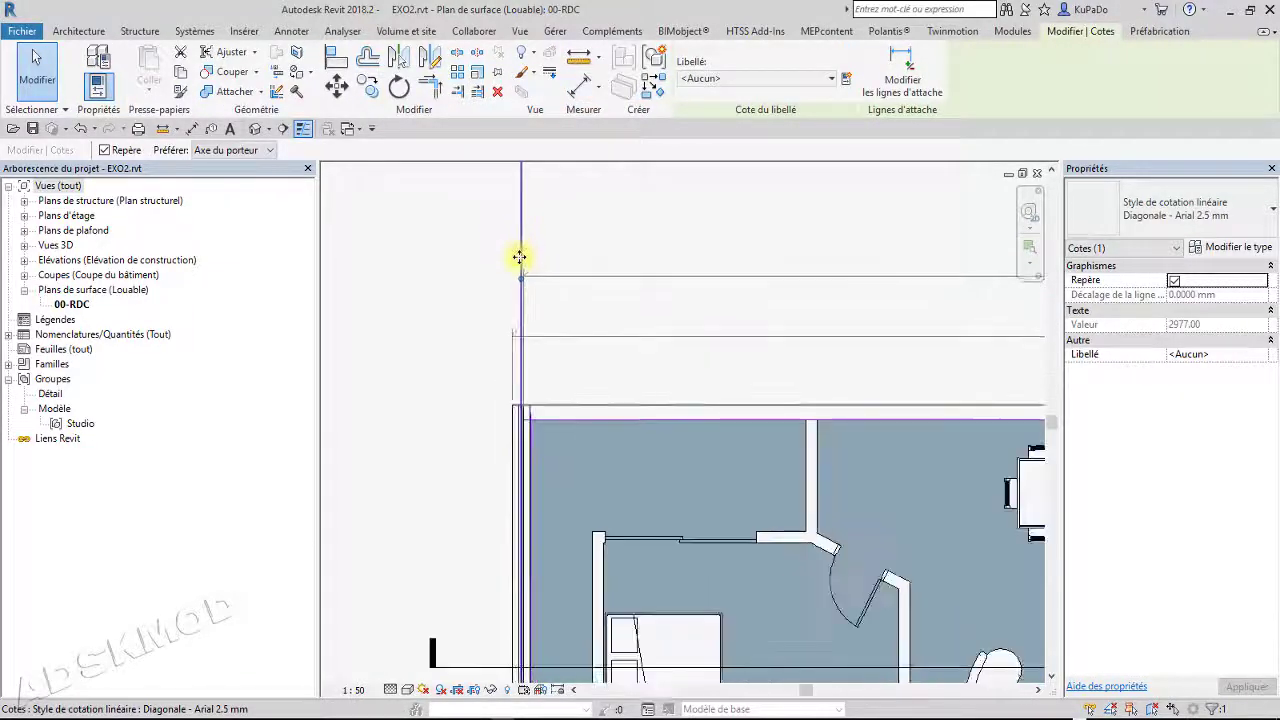
scroll(546, 414, "up", 2)
scroll(522, 364, "up", 2)
scroll(537, 417, "up", 2)
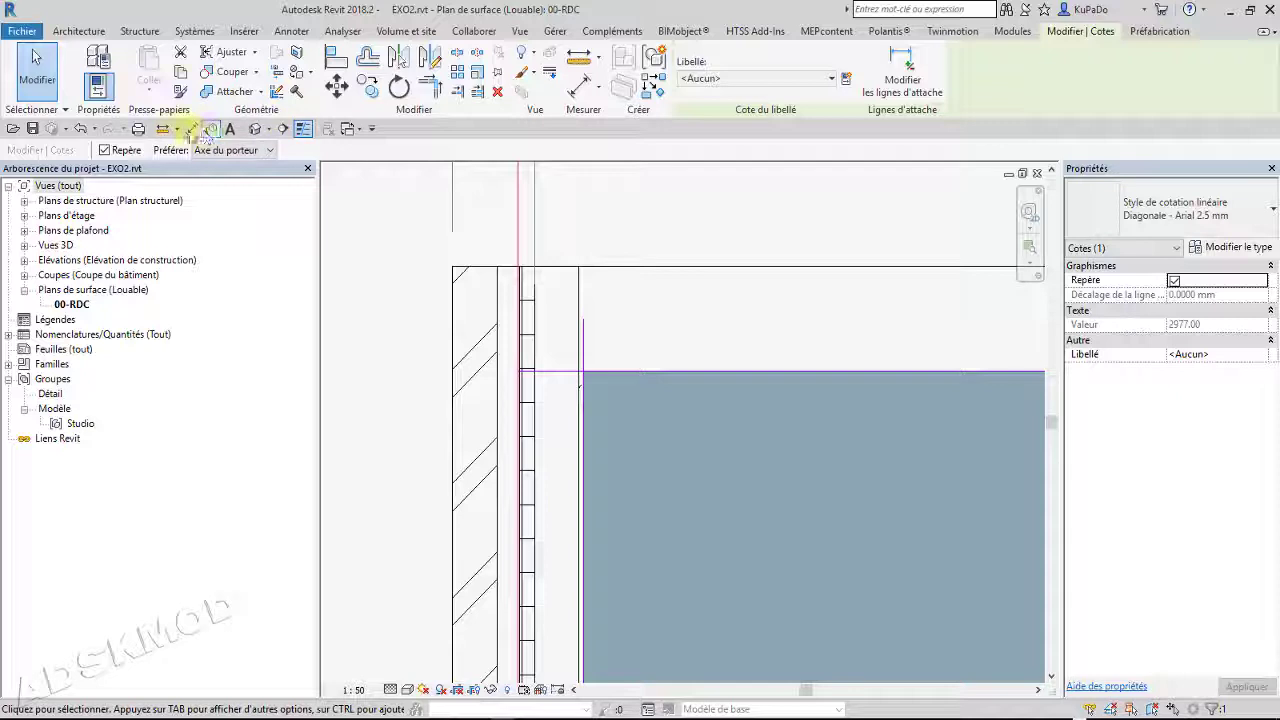
left_click(190, 130)
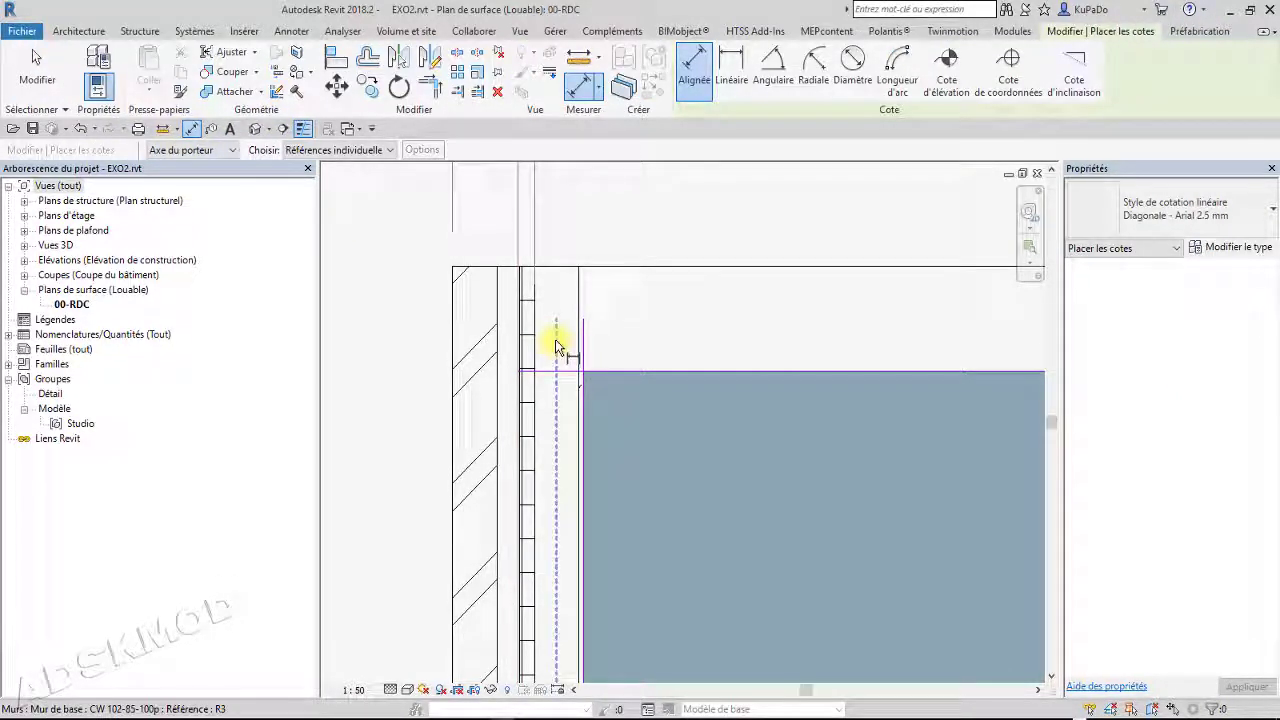
scroll(557, 345, "down", 5)
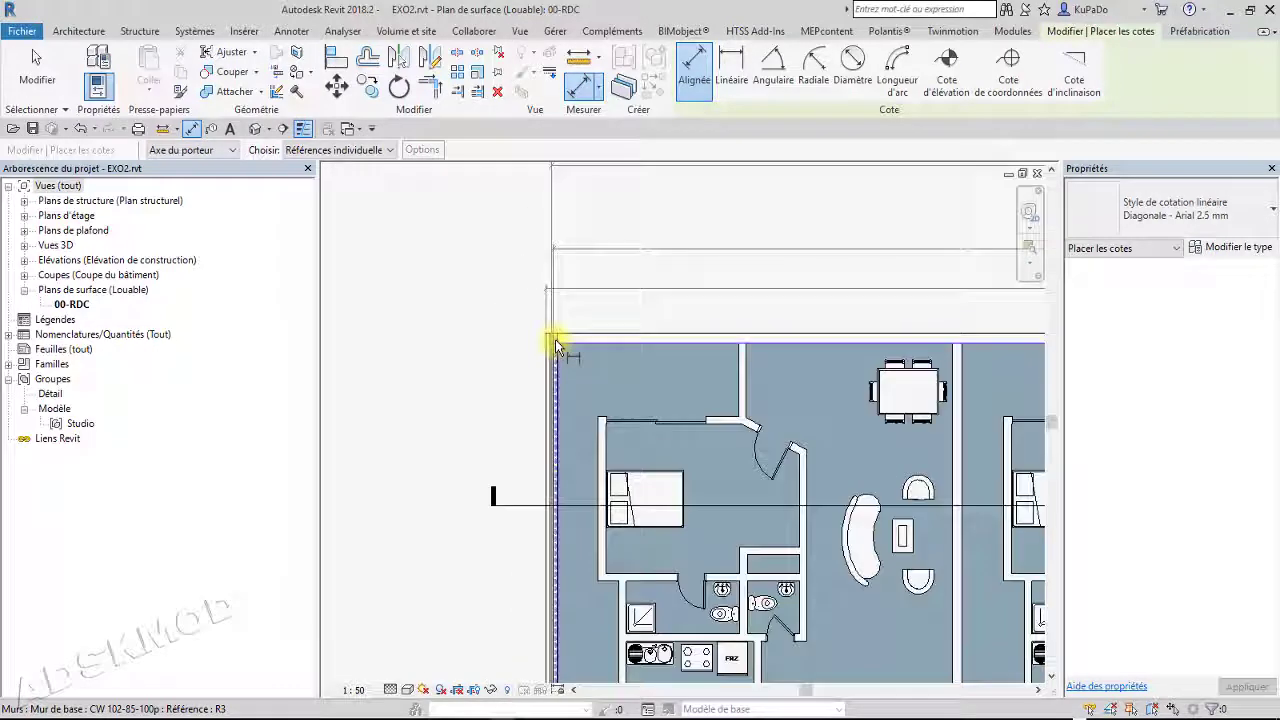
scroll(557, 345, "down", 3)
key("Escape")
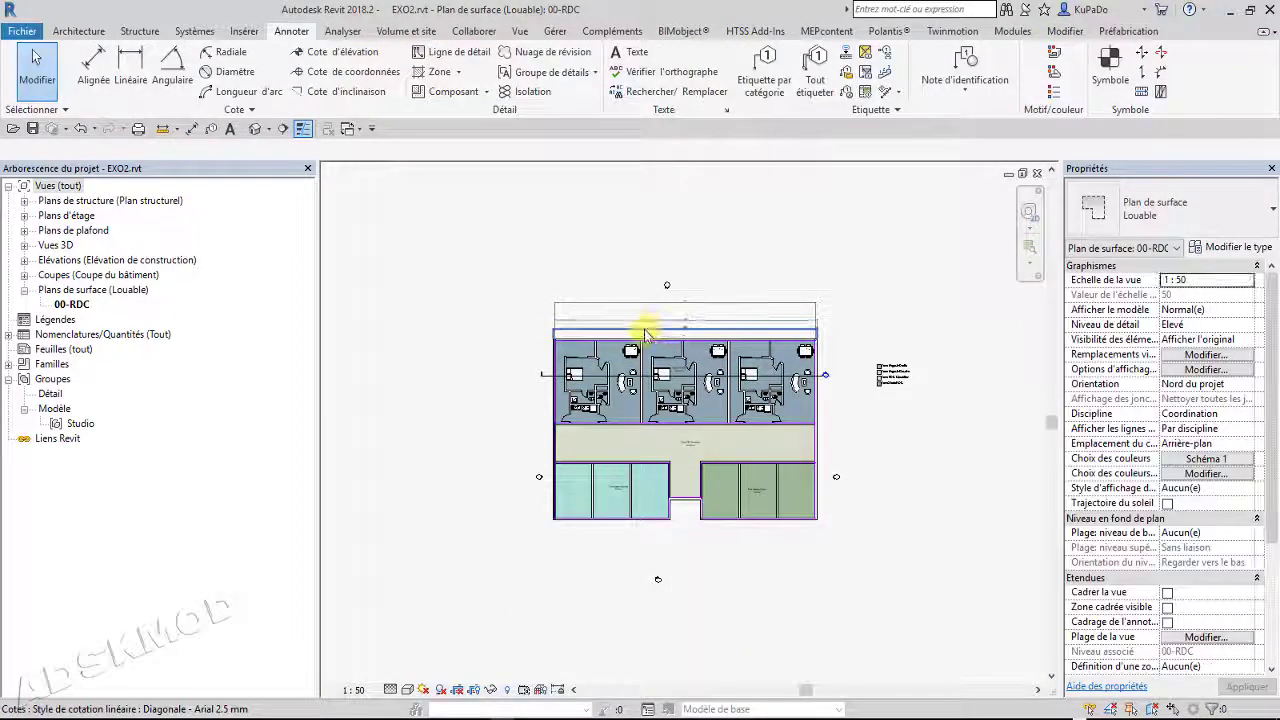
Delete the three aligned dimensions above the upper exterior wall
scroll(617, 338, "up", 3)
left_click_drag(603, 337, 560, 229)
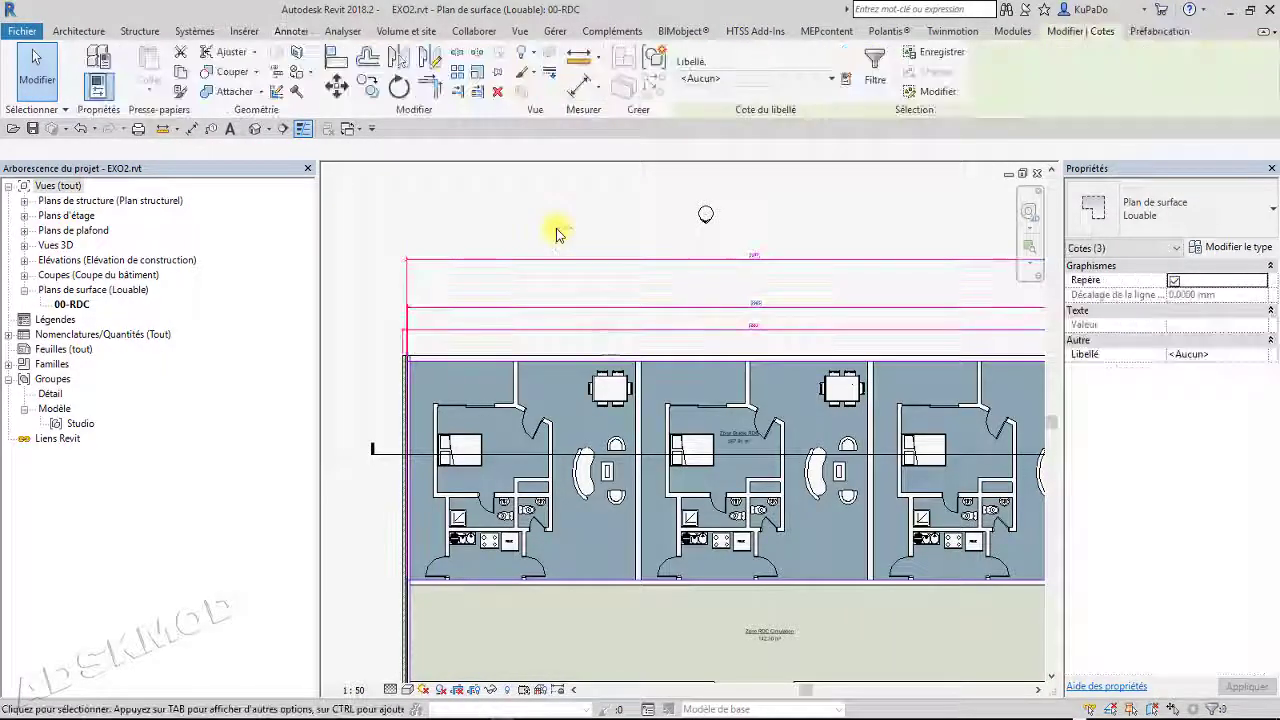
left_click(557, 233)
scroll(557, 233, "down", 5)
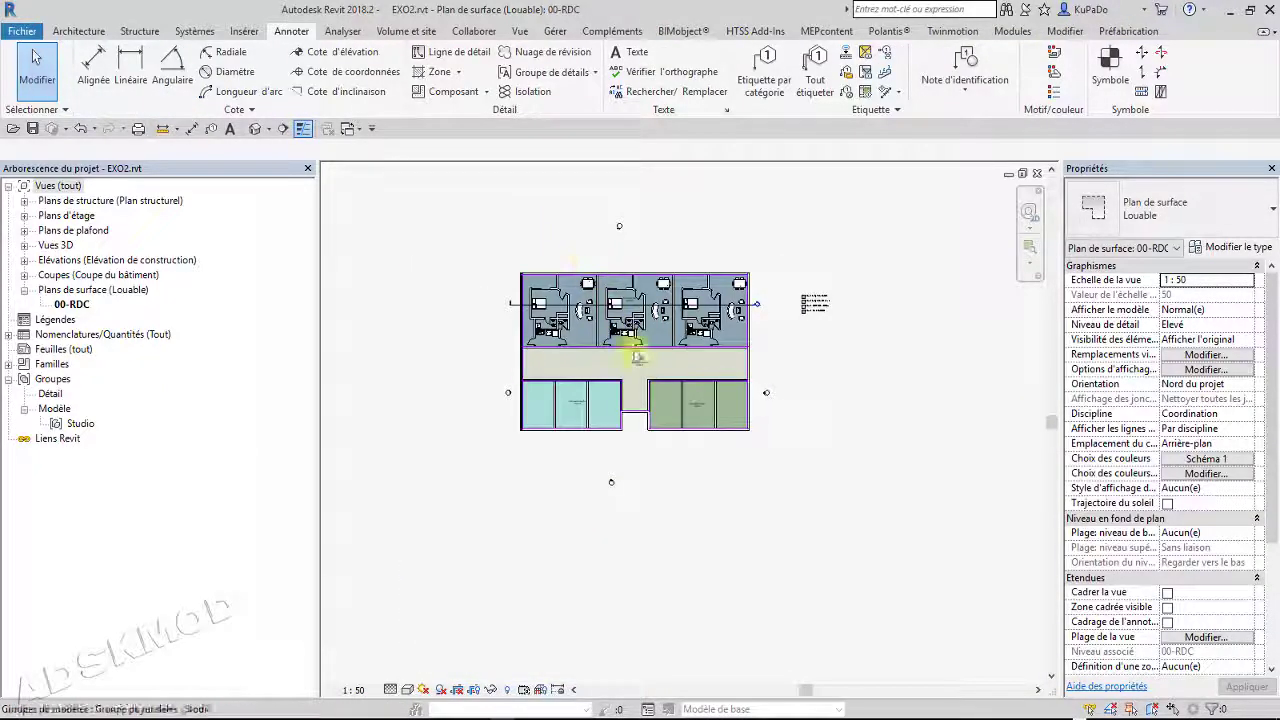
Place an aligned dimension between the left and right exterior walls, above the building, using the Axe du porteur wall reference
left_click(190, 130)
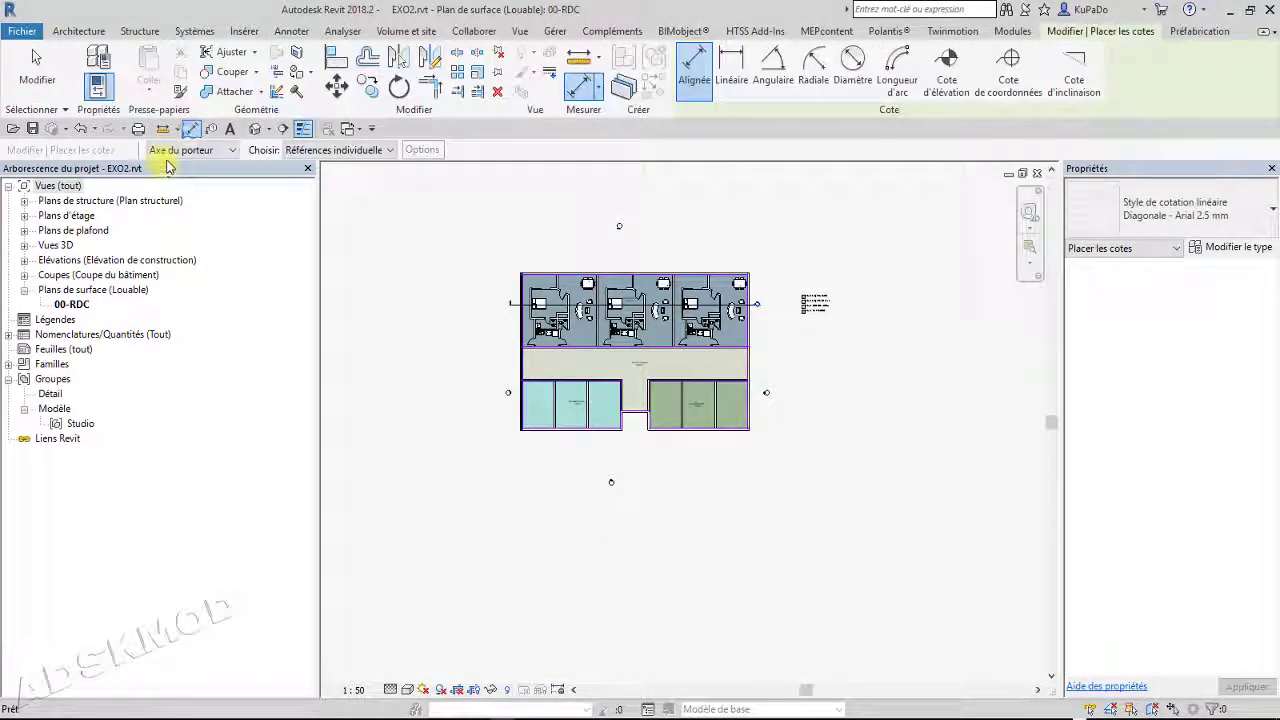
scroll(495, 537, "down", 2)
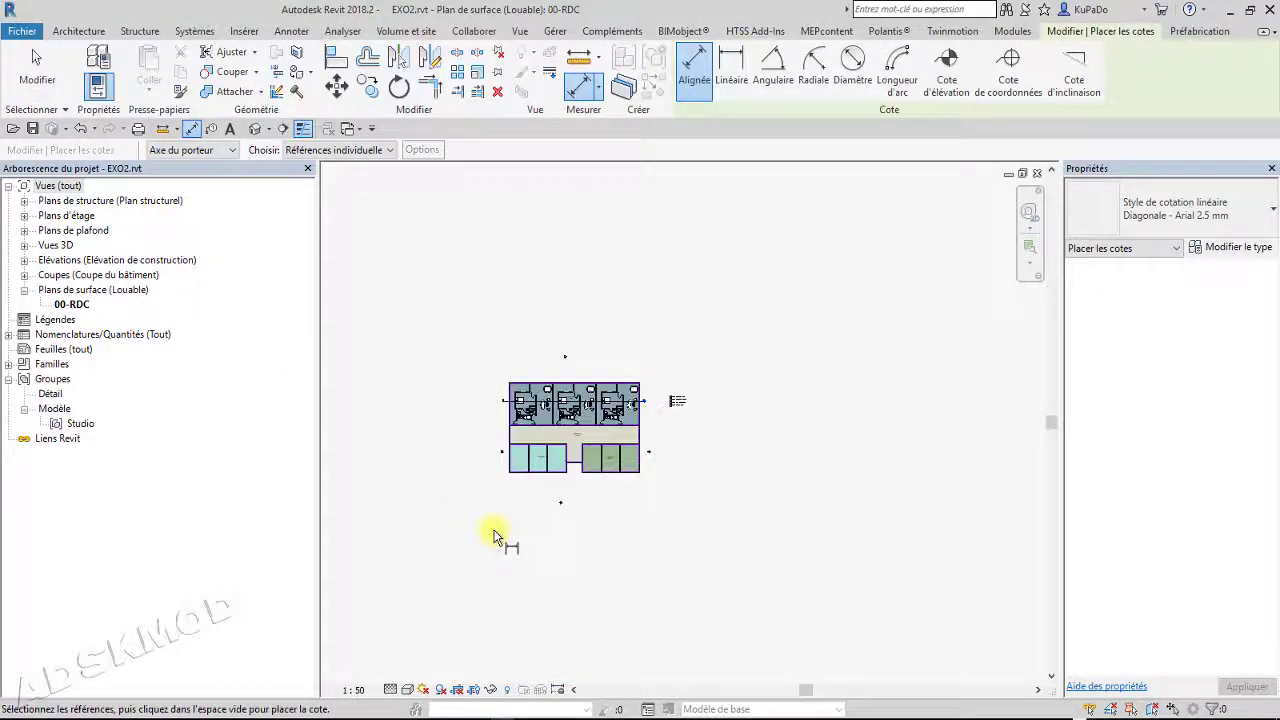
left_click(510, 440)
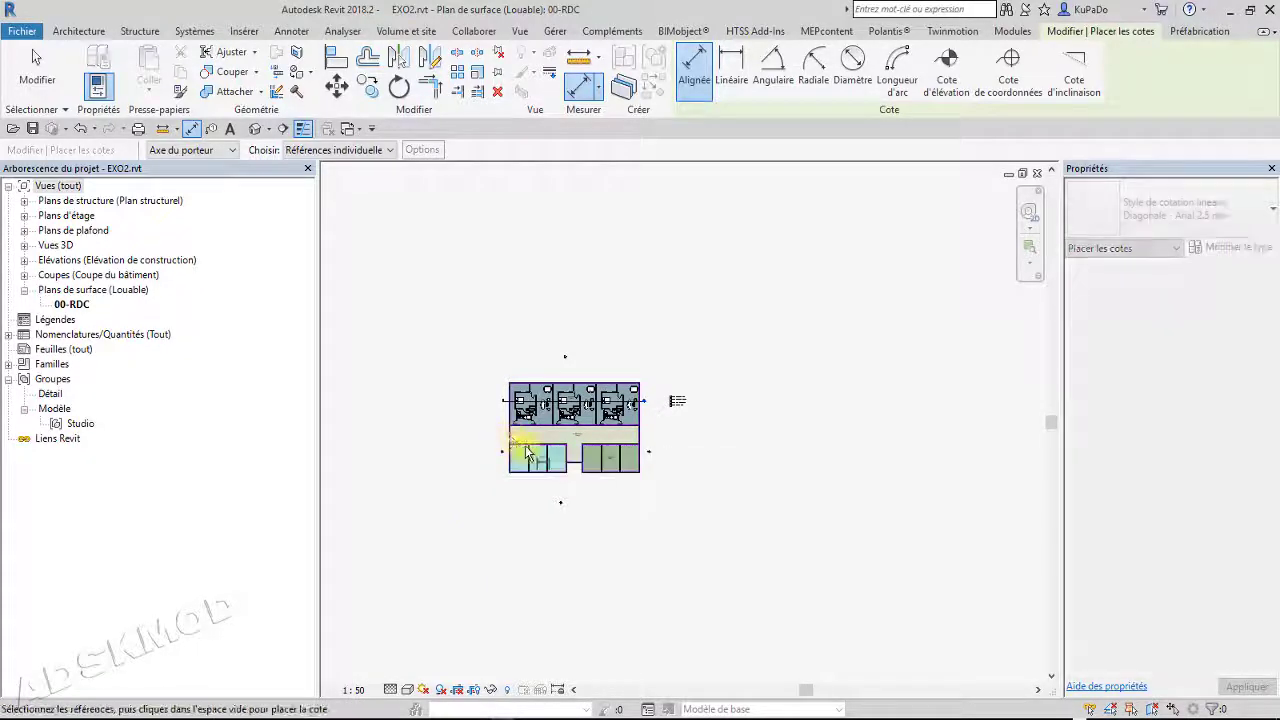
left_click(641, 433)
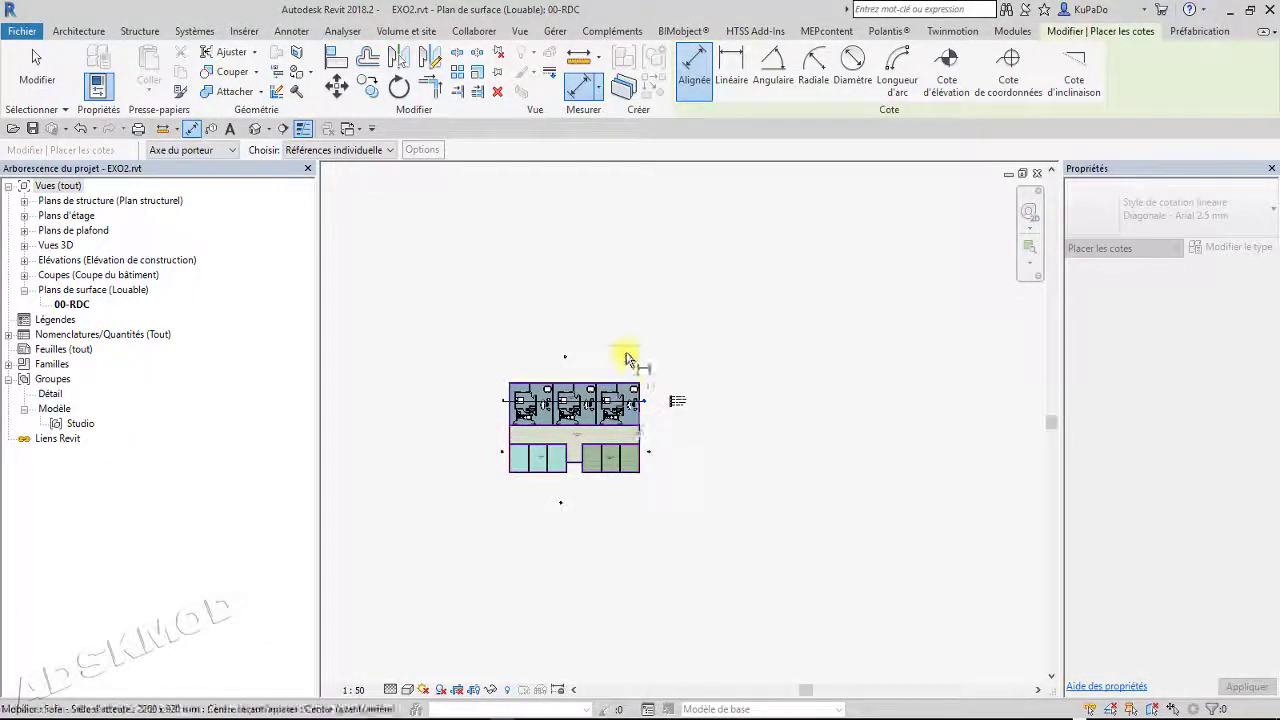
left_click(623, 371)
Examine which wall layer the new dimension's witness line meets at the upper corner of the left exterior wall
scroll(494, 440, "up", 6)
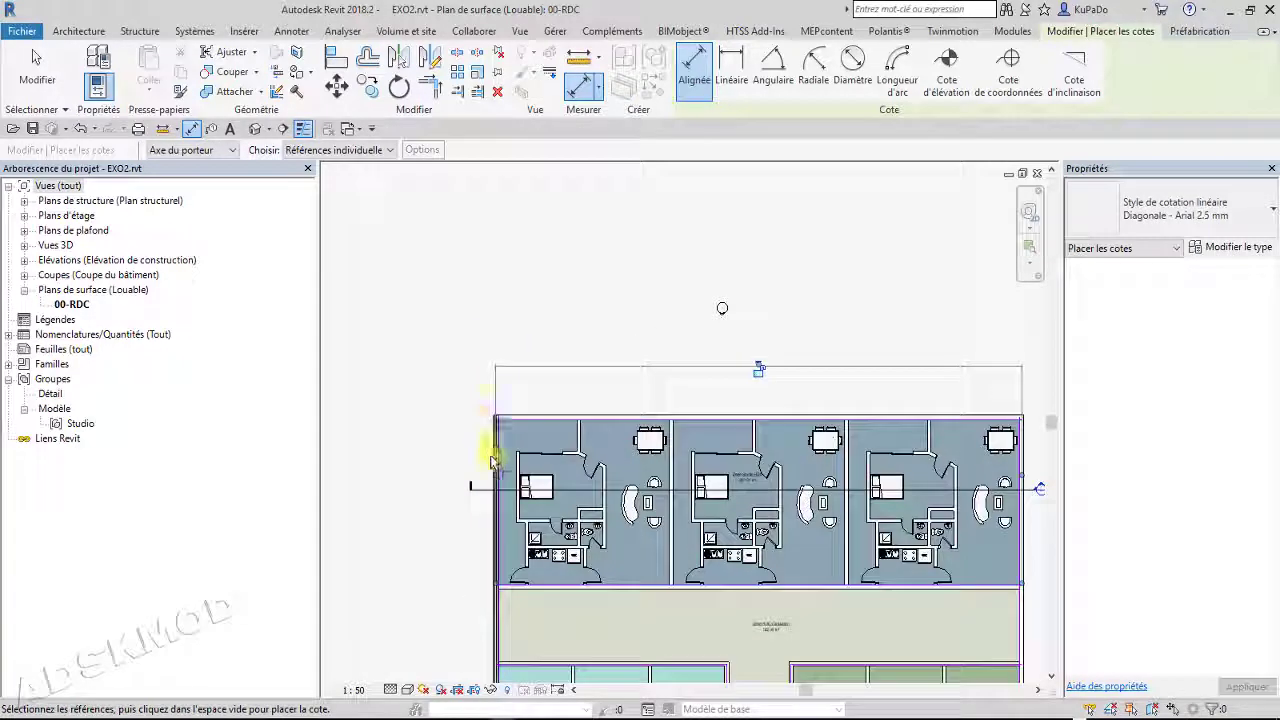
scroll(531, 384, "up", 5)
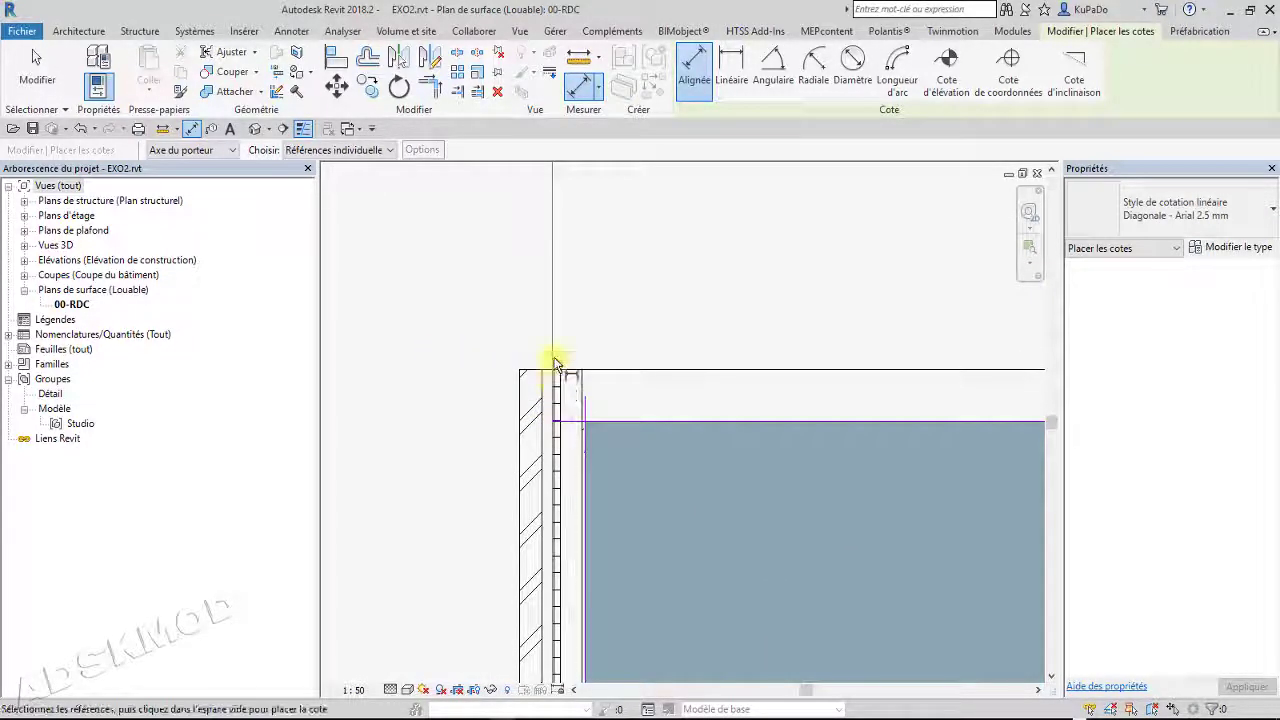
scroll(550, 405, "up", 5)
scroll(538, 410, "up", 3)
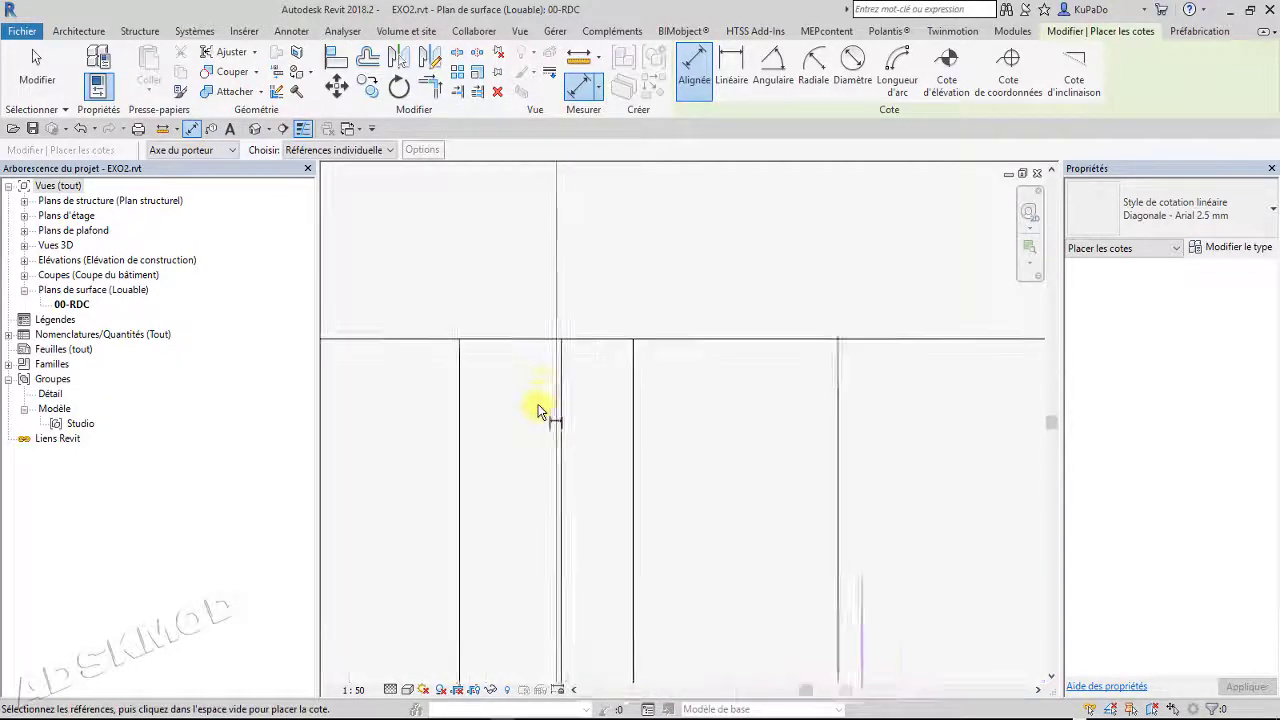
scroll(565, 390, "down", 8)
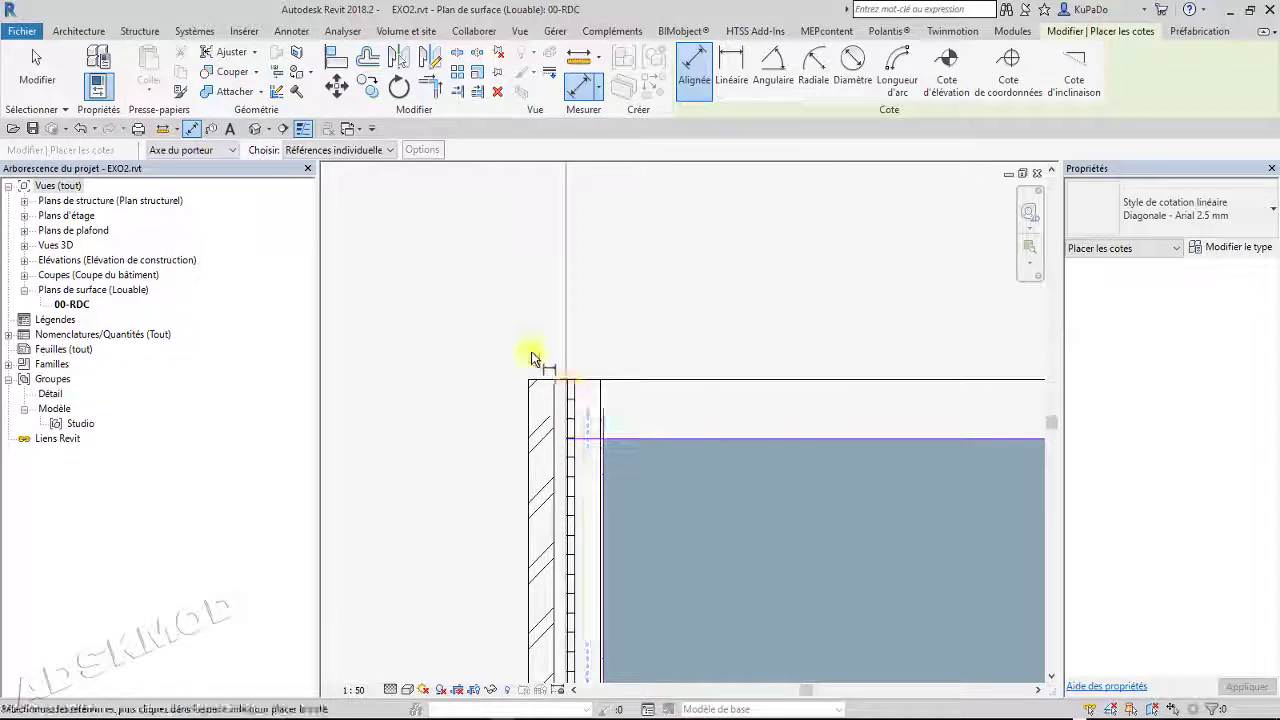
Place an aligned dimension between the left and right exterior walls, below the existing dimension, using the Axes du mur wall reference
left_click(217, 150)
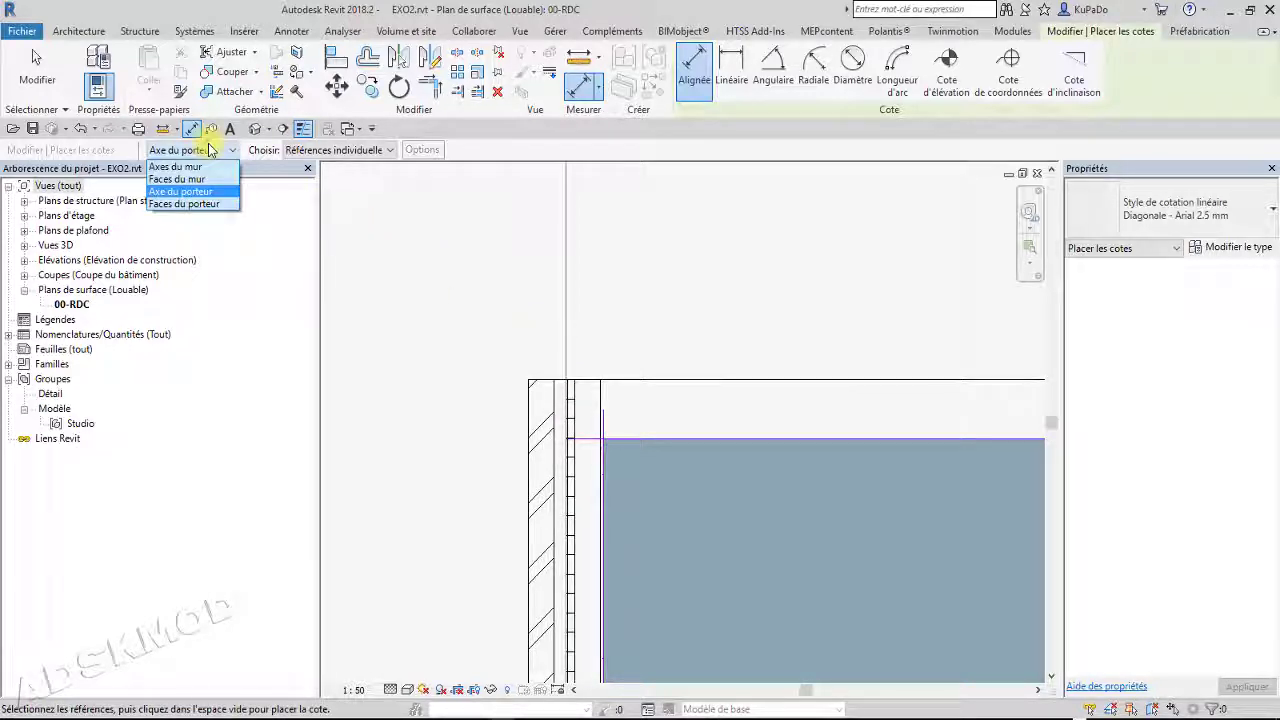
left_click(202, 167)
scroll(486, 508, "down", 5)
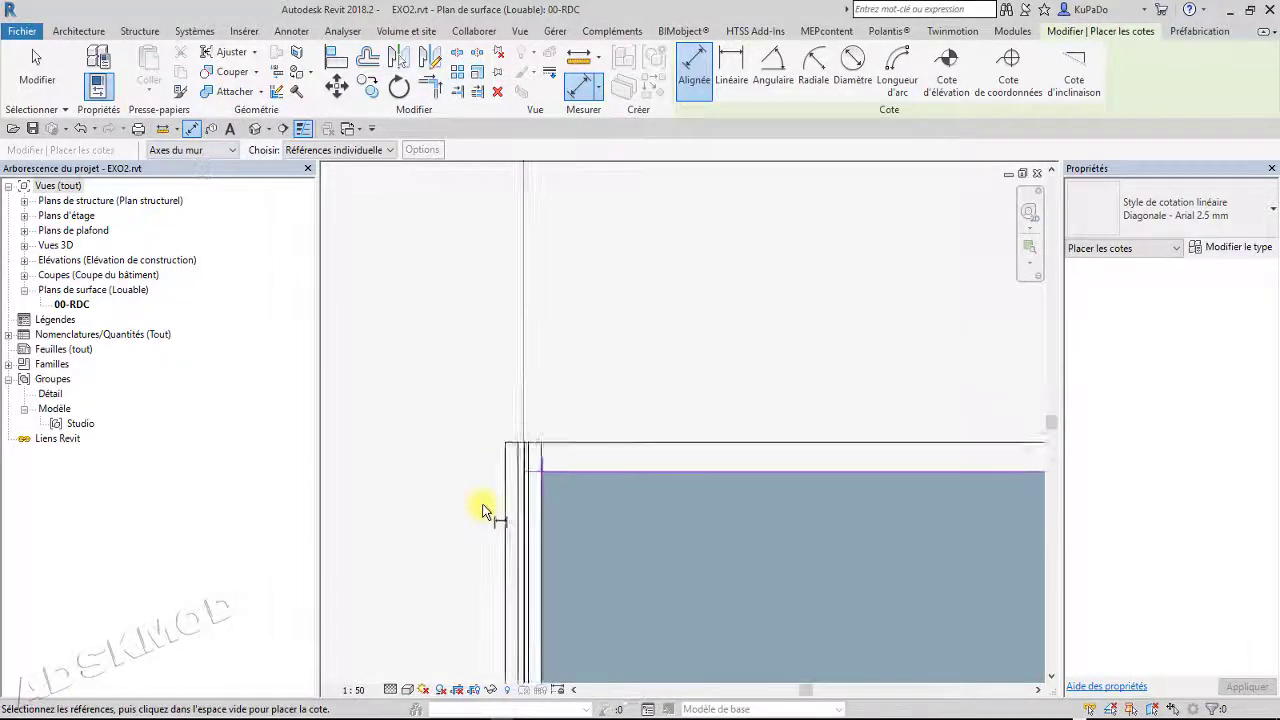
scroll(486, 525, "down", 3)
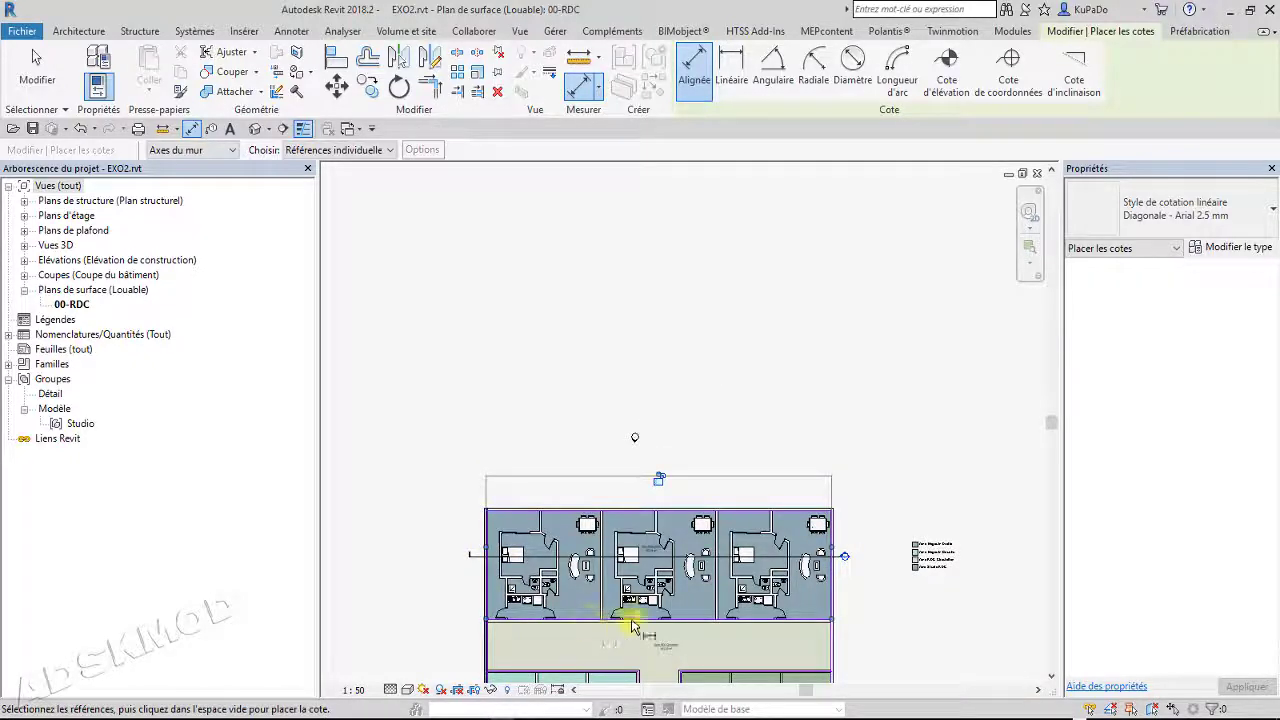
middle_click_drag(704, 539, 811, 395)
scroll(588, 612, "up", 3)
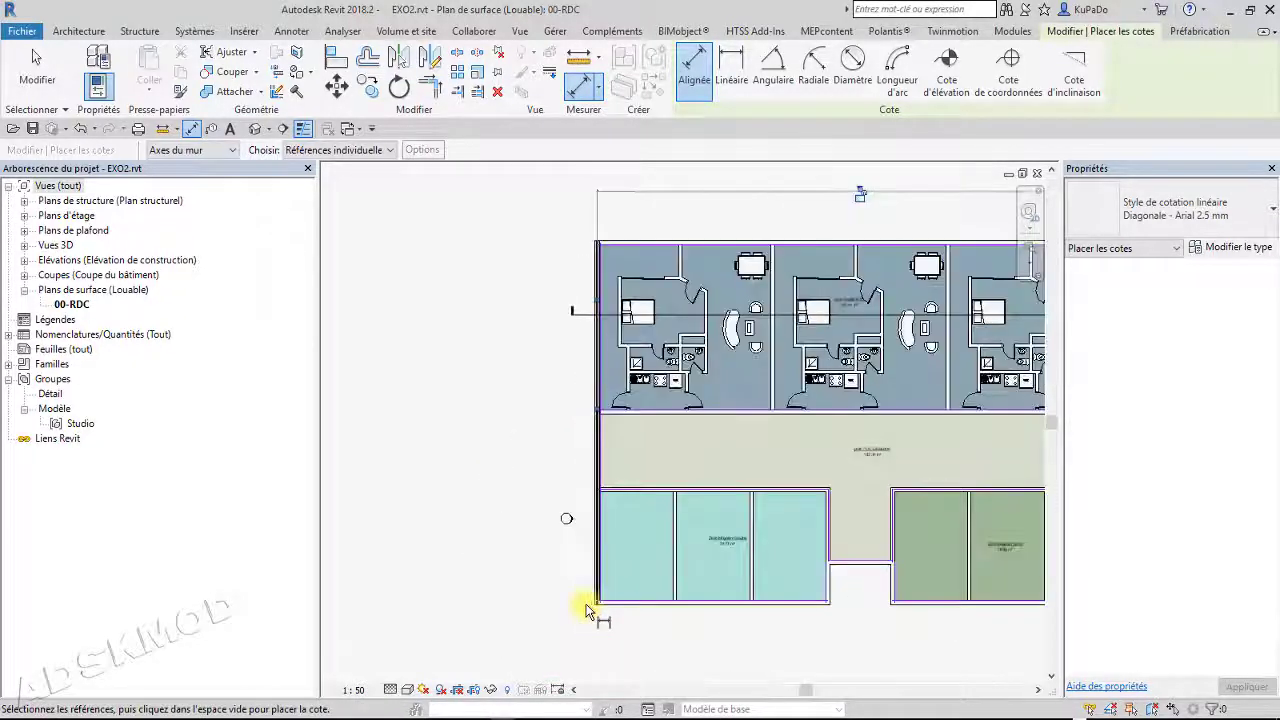
scroll(587, 604, "down", 3)
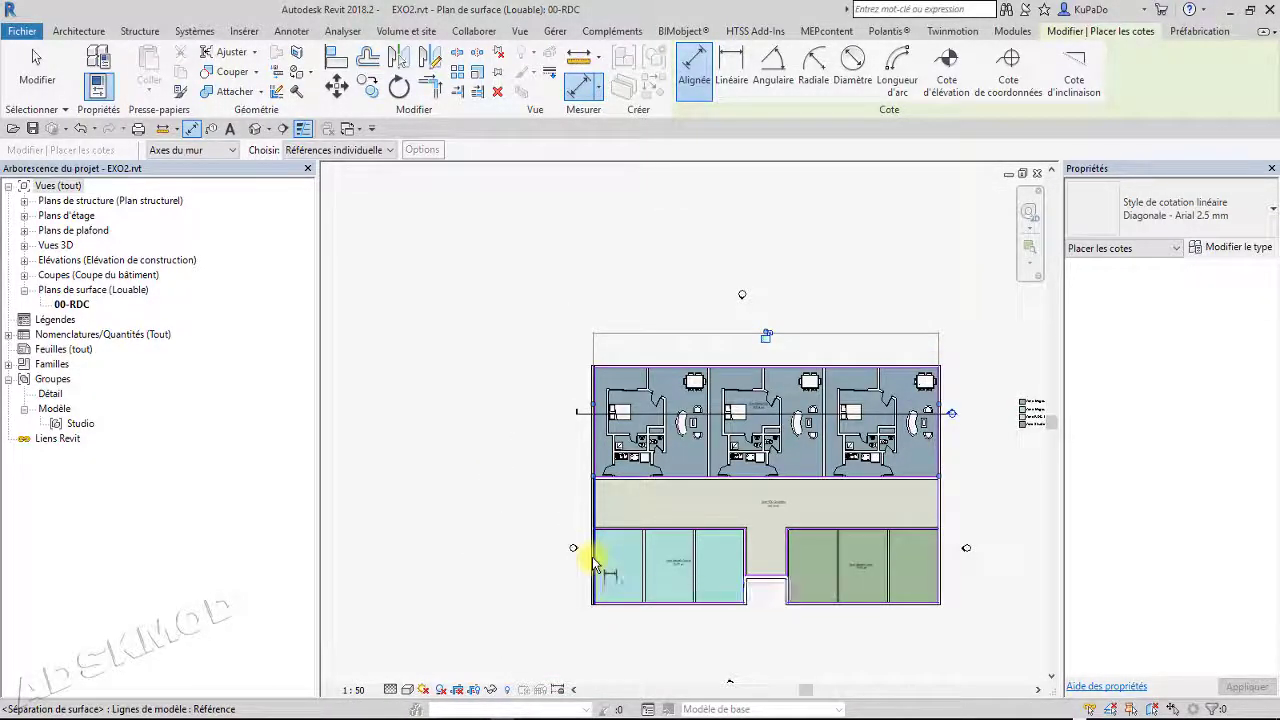
scroll(594, 569, "down", 2)
left_click(594, 569)
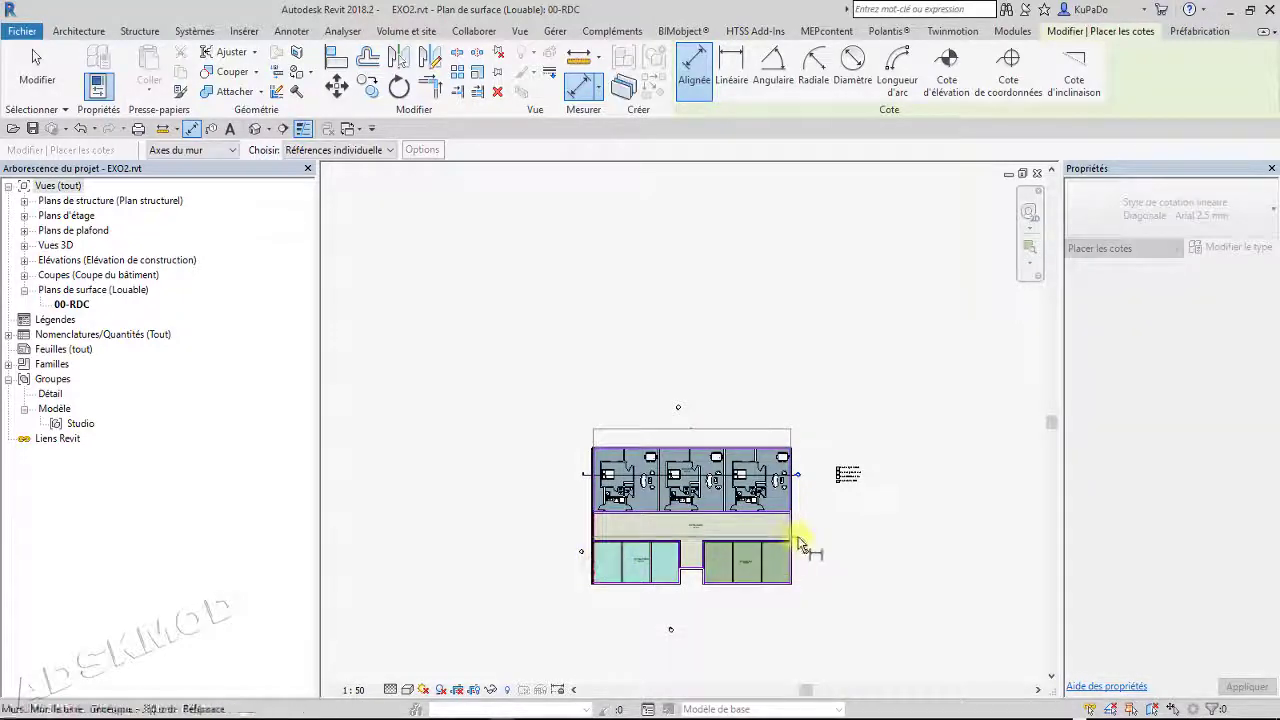
scroll(675, 436, "up", 3)
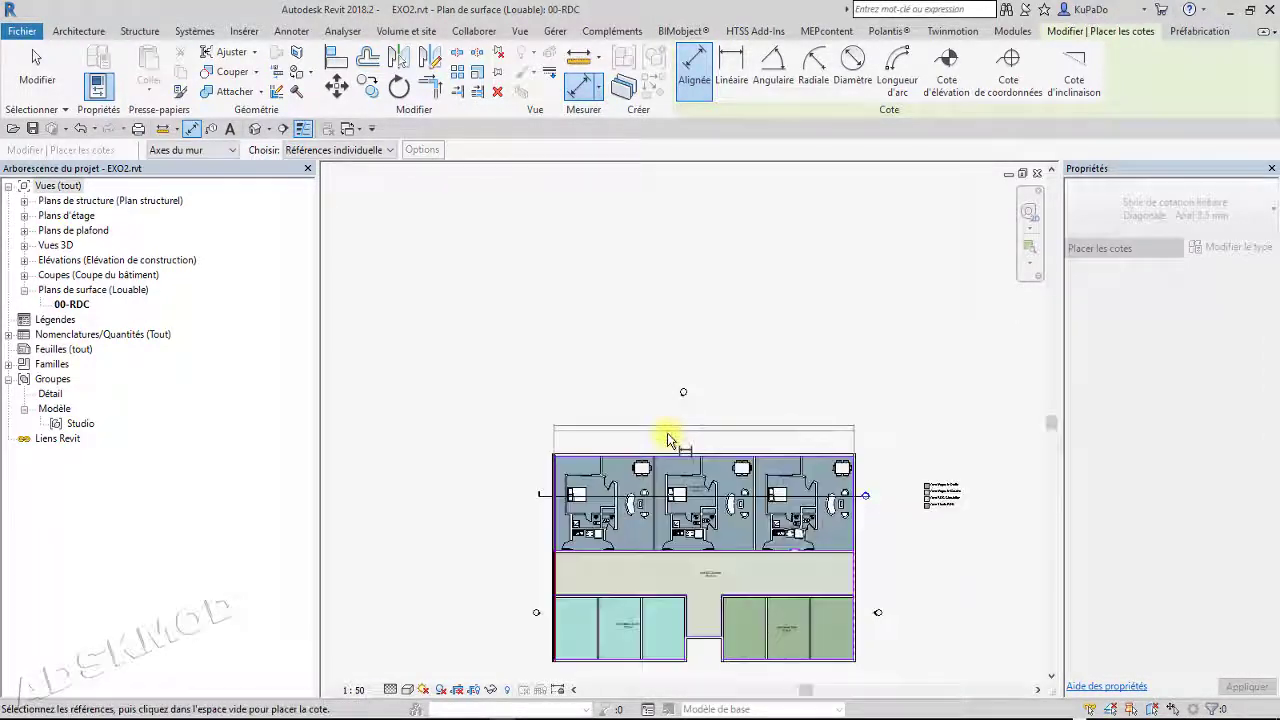
left_click(686, 436)
Compare the two dimensions and where their witness lines meet the layers of the left exterior wall
scroll(714, 437, "up", 4)
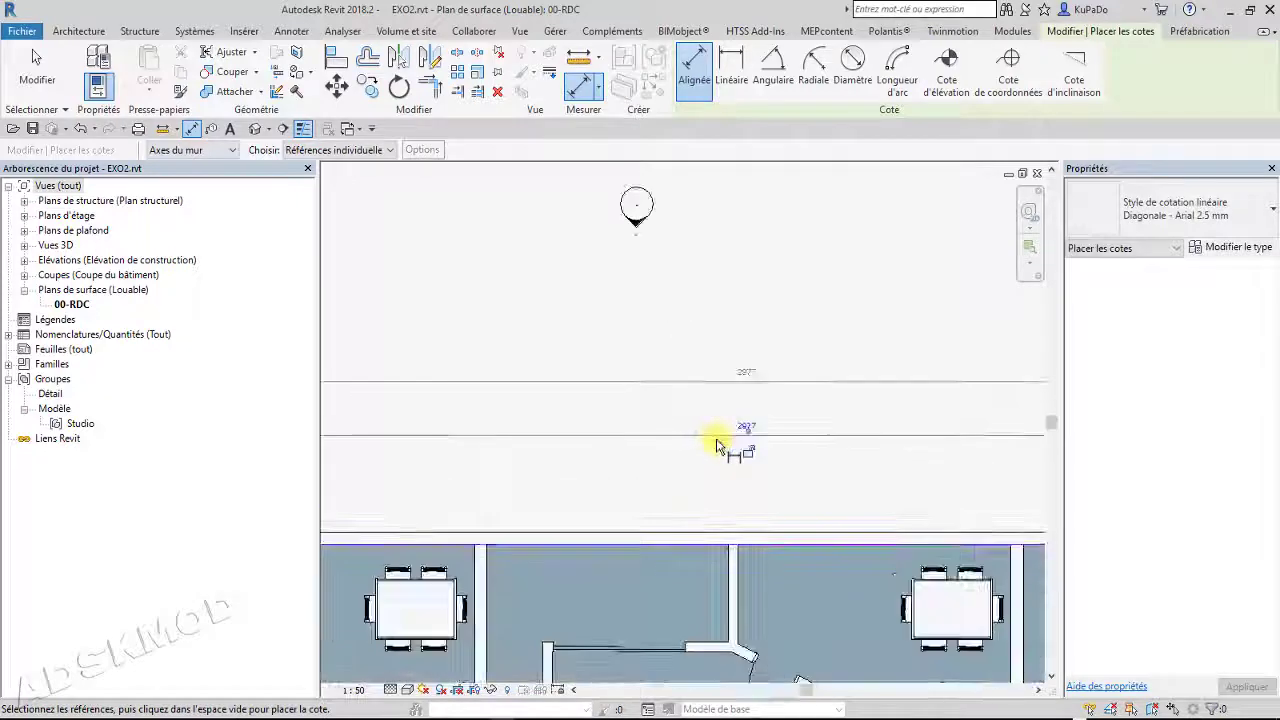
scroll(718, 441, "down", 3)
middle_click_drag(660, 486, 886, 456)
scroll(569, 470, "up", 3)
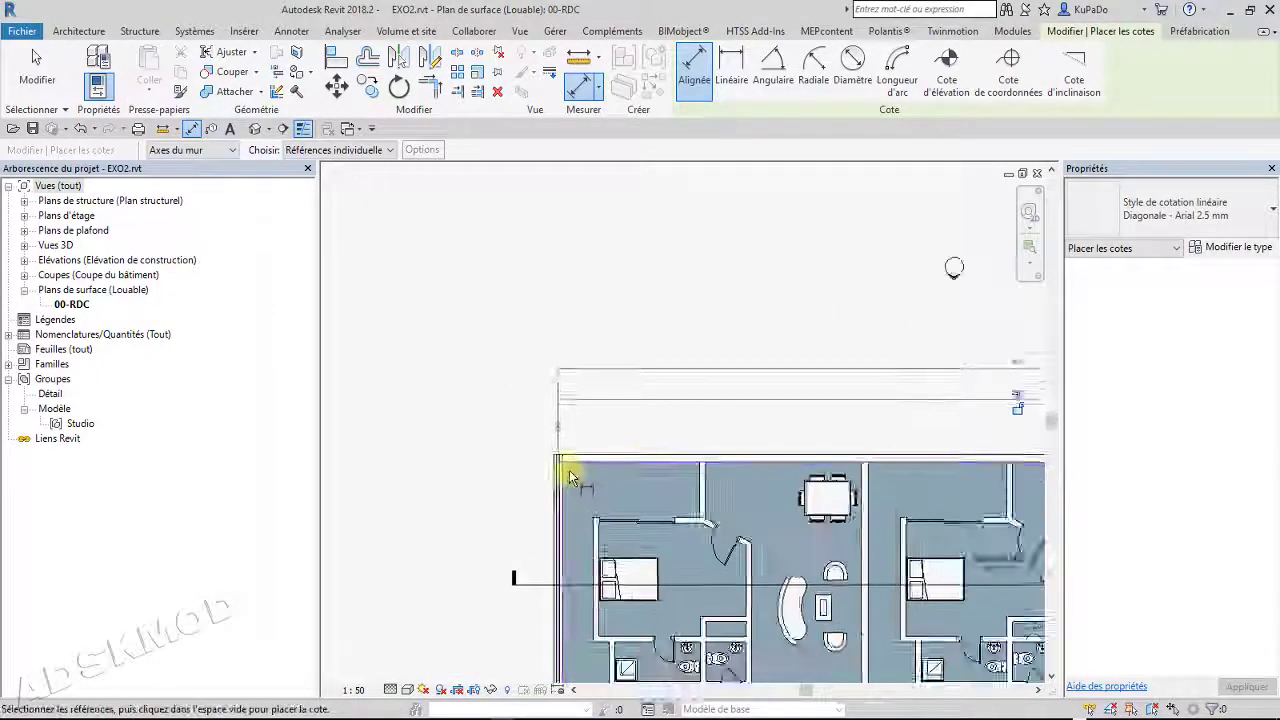
scroll(556, 447, "up", 4)
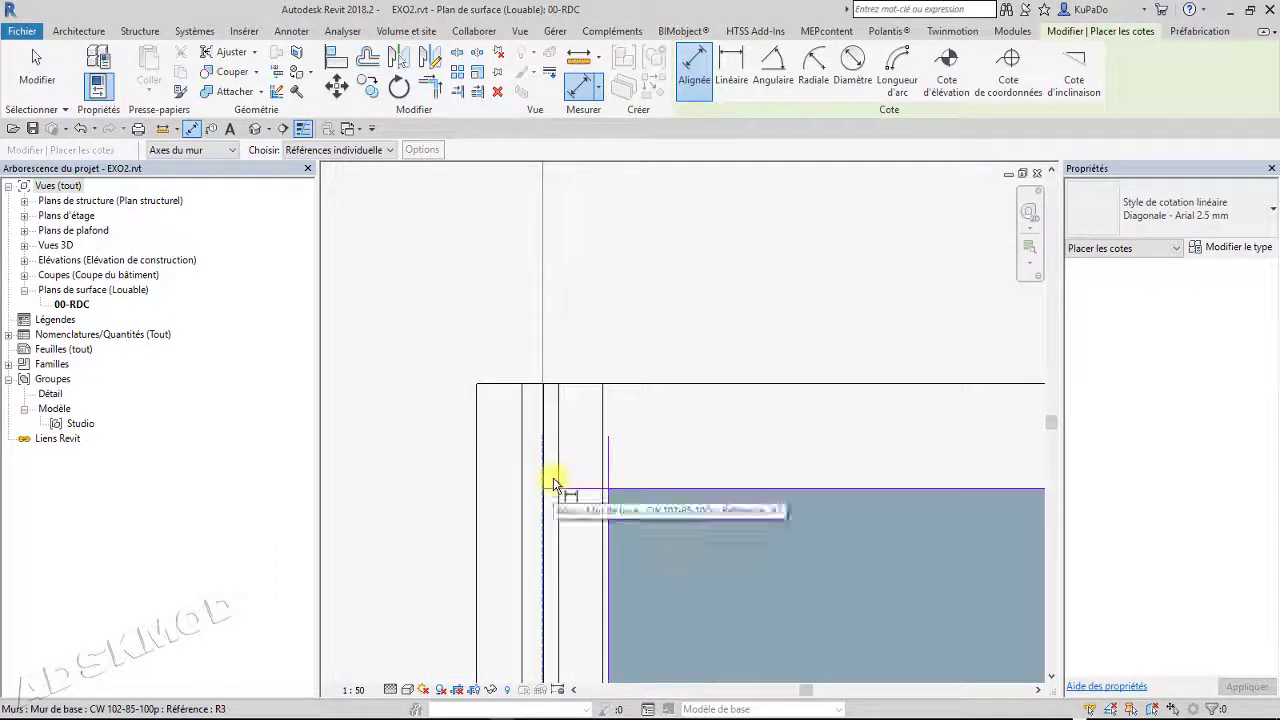
scroll(556, 492, "down", 3)
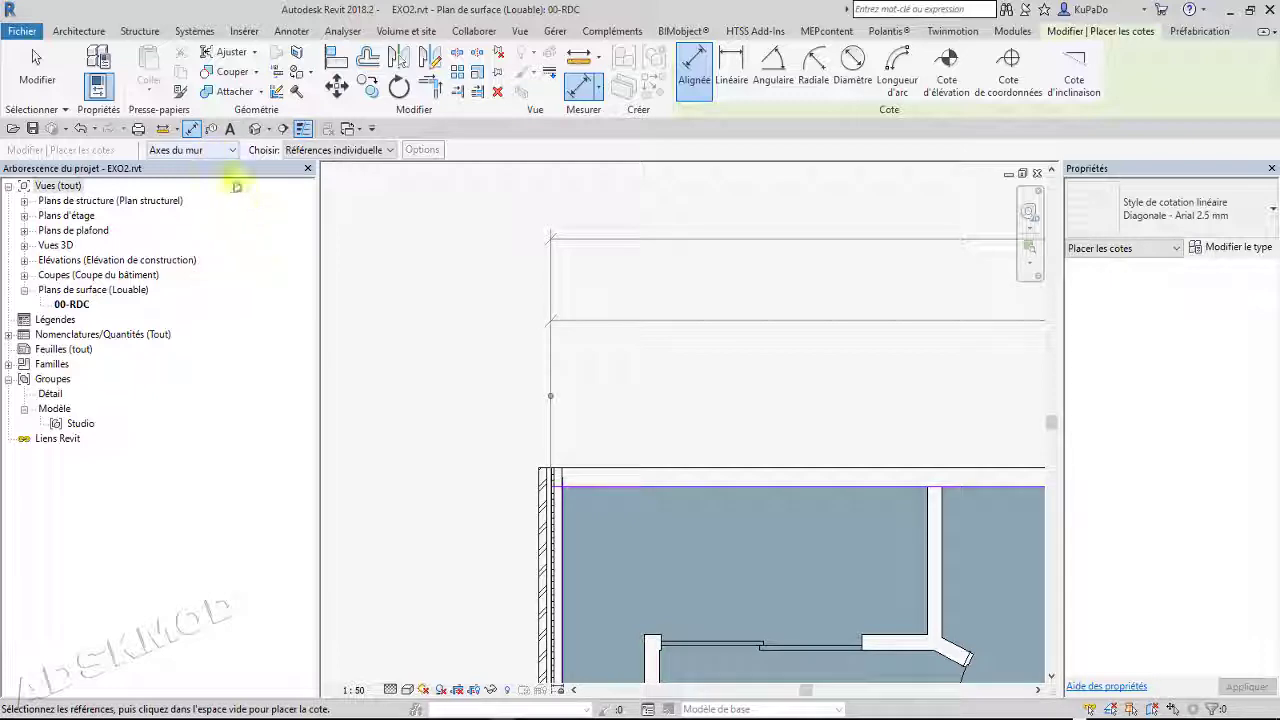
scroll(543, 487, "up", 2)
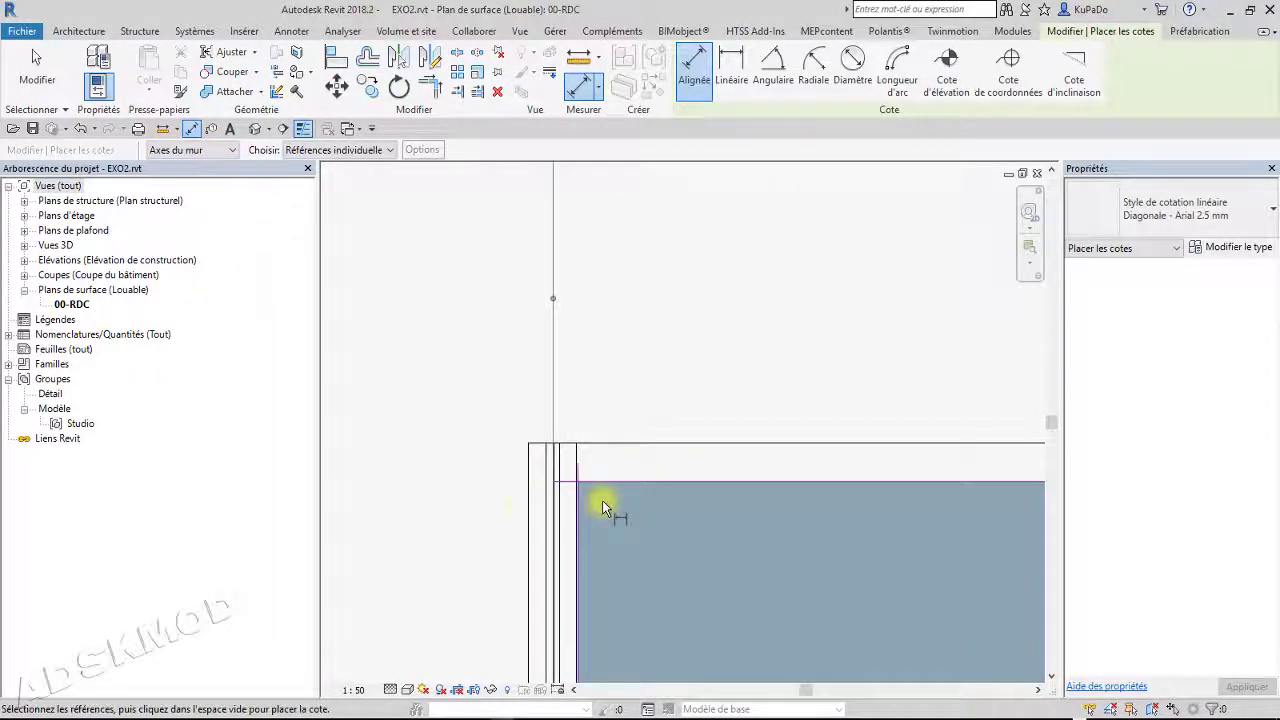
Set the wall reference to Axe du porteur and locate the load-bearing layer's axis in the left exterior wall
left_click(192, 150)
left_click(193, 200)
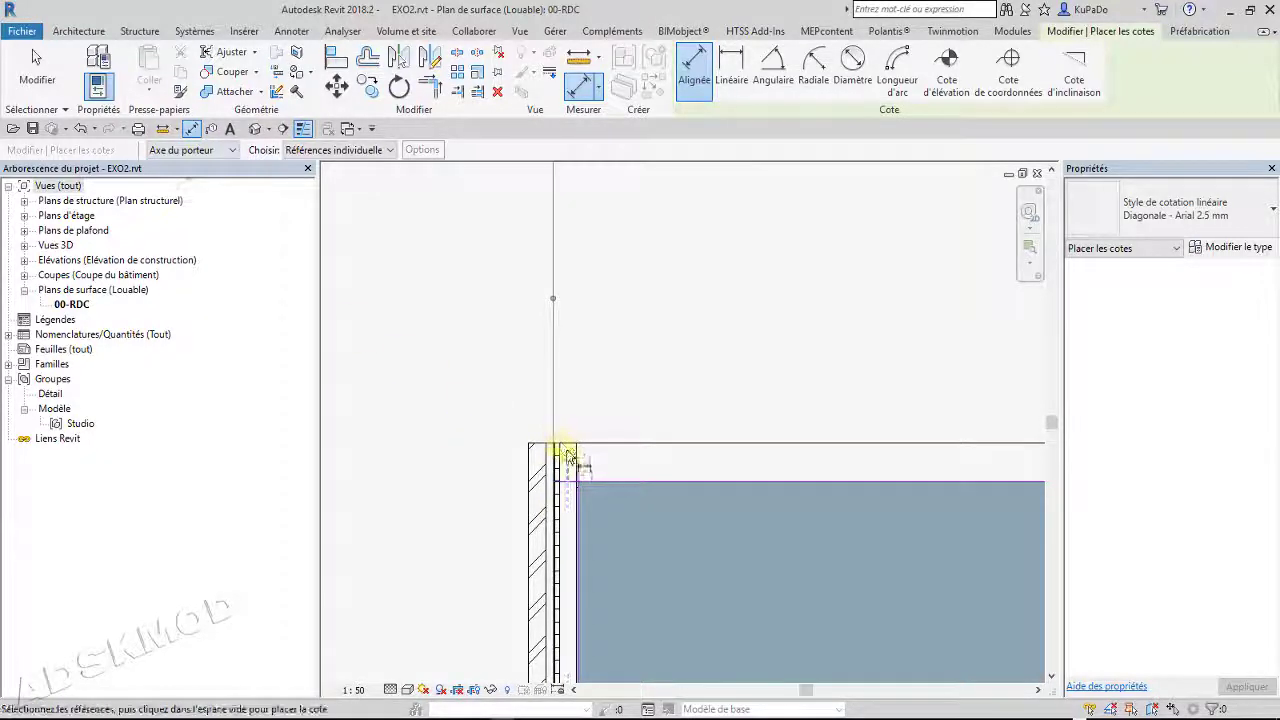
scroll(566, 470, "up", 1)
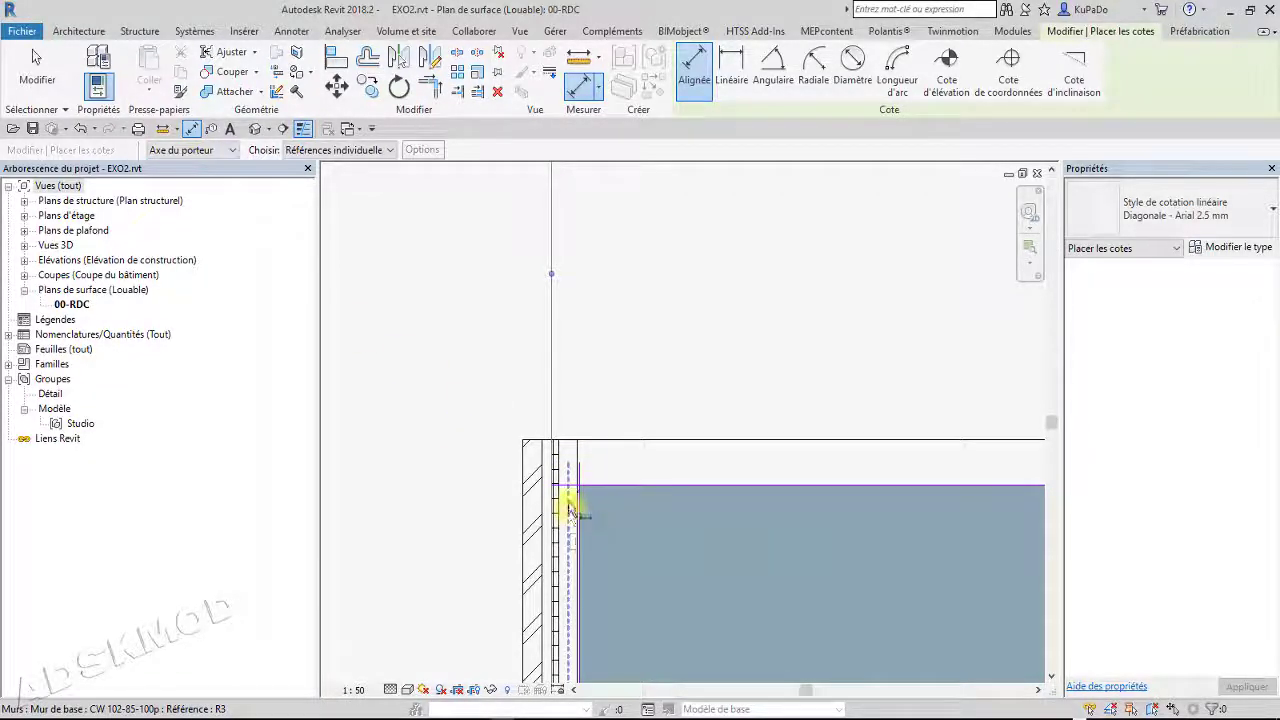
scroll(568, 510, "up", 2)
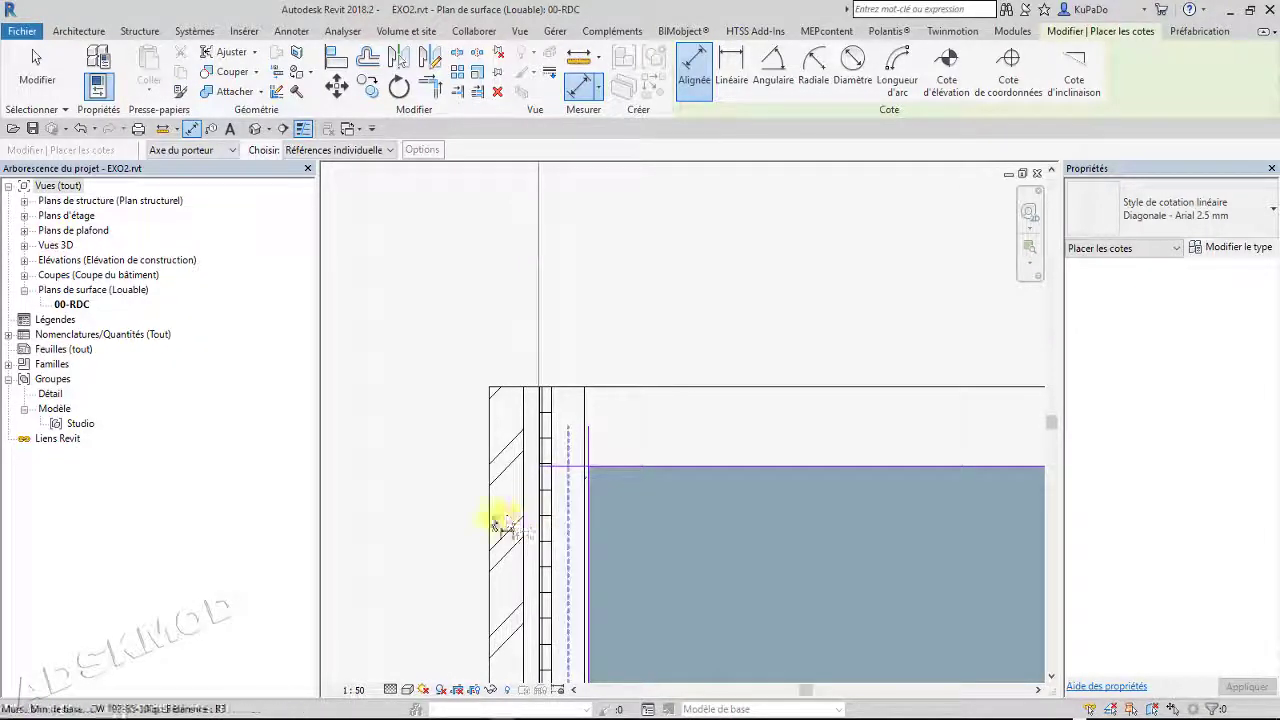
scroll(547, 515, "down", 1)
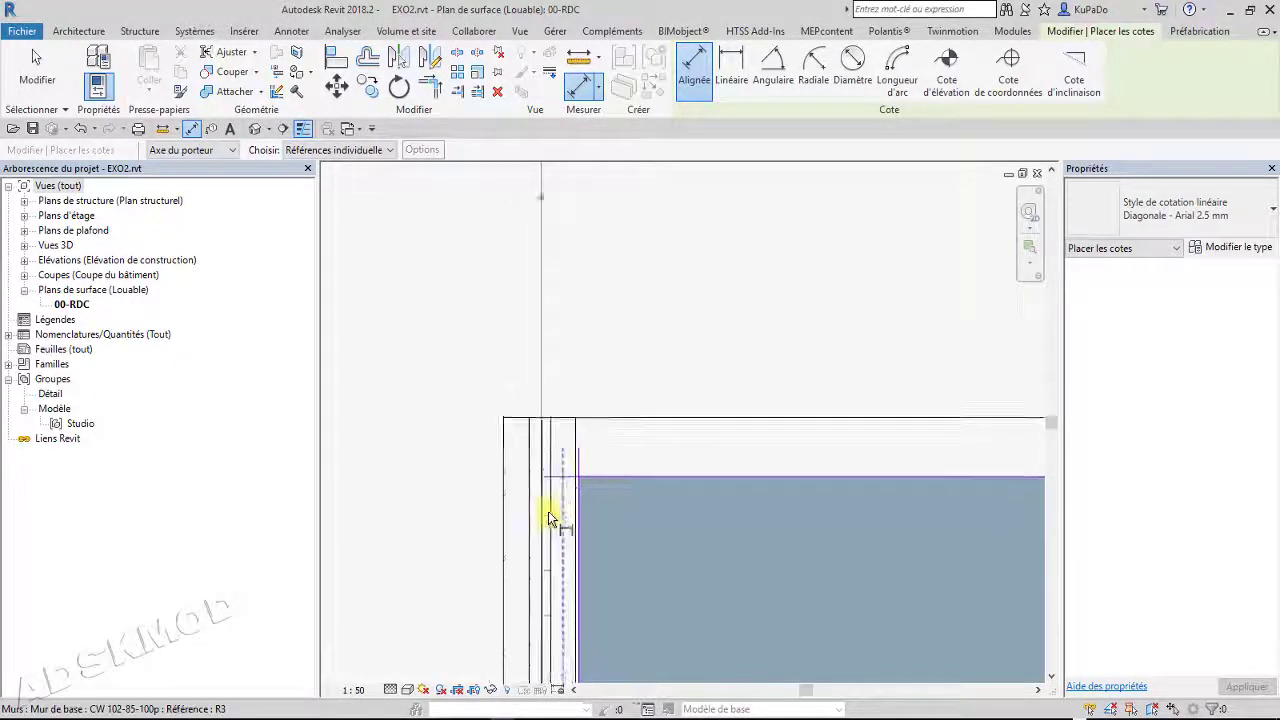
scroll(548, 518, "up", 2)
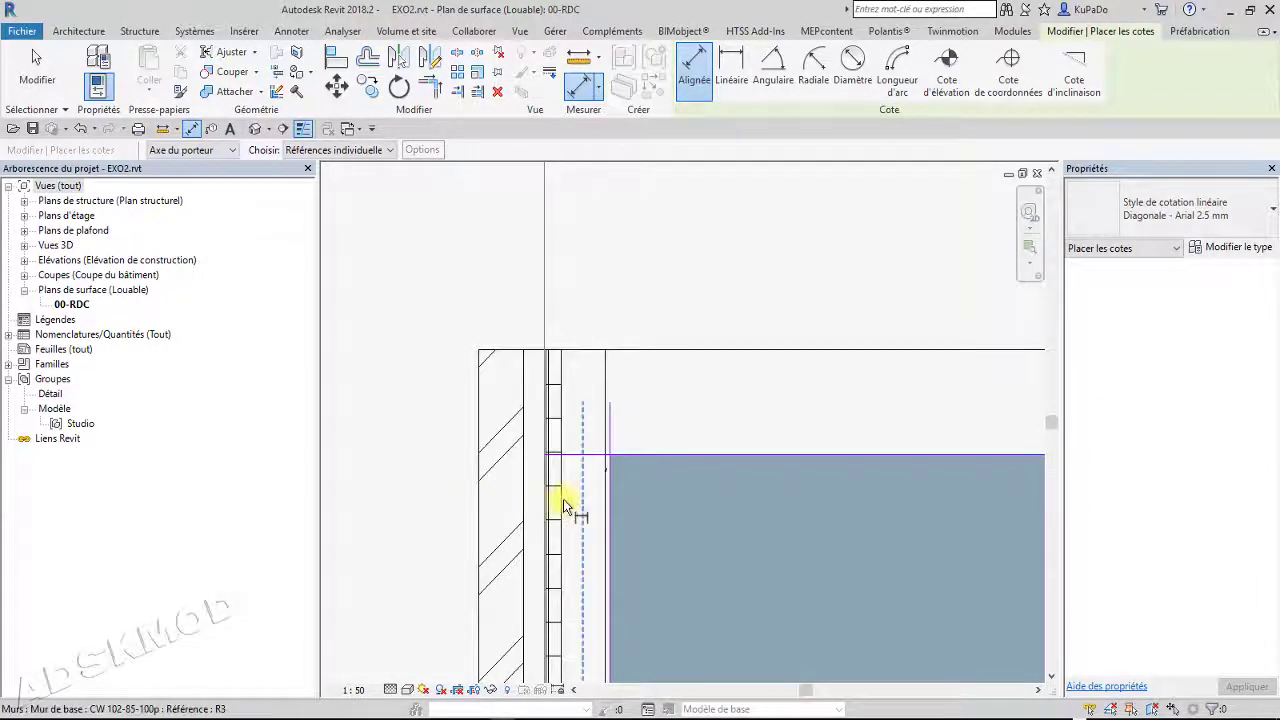
scroll(552, 502, "down", 1)
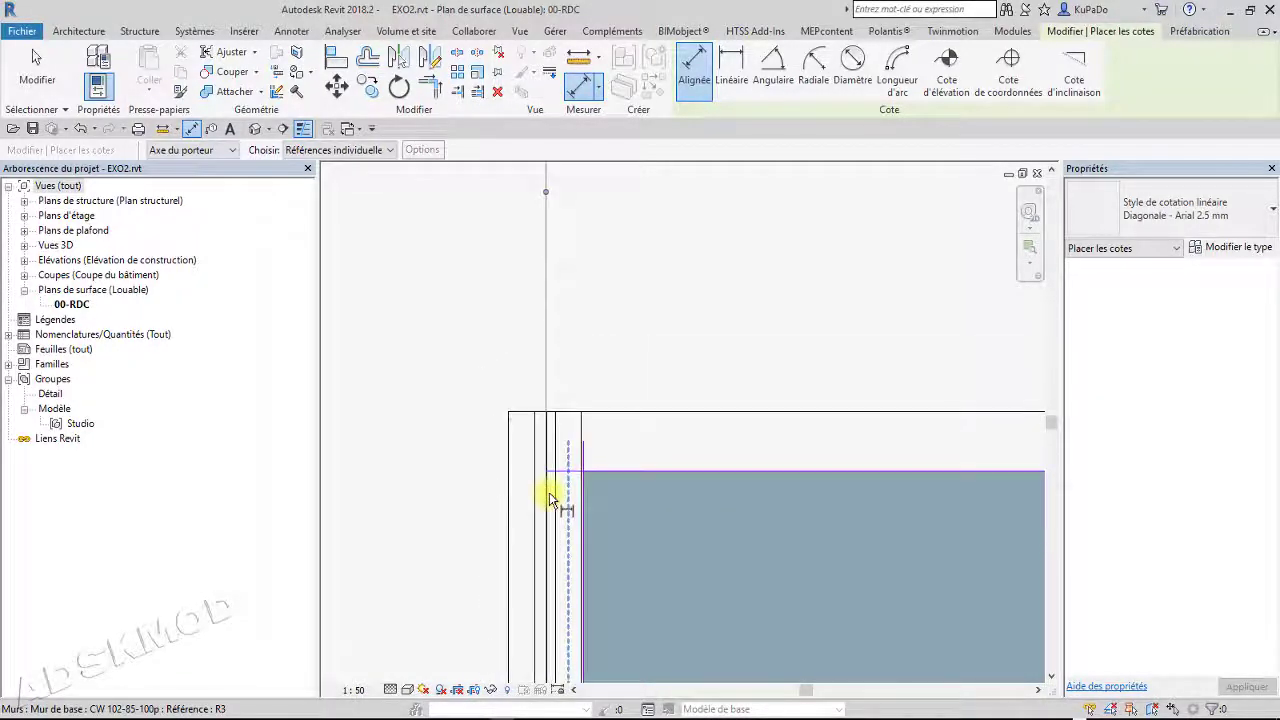
scroll(549, 502, "down", 2)
Place an aligned dimension from the left wall's load-bearing layer axis to the right exterior wall's axis, below the other two dimensions
left_click(553, 512)
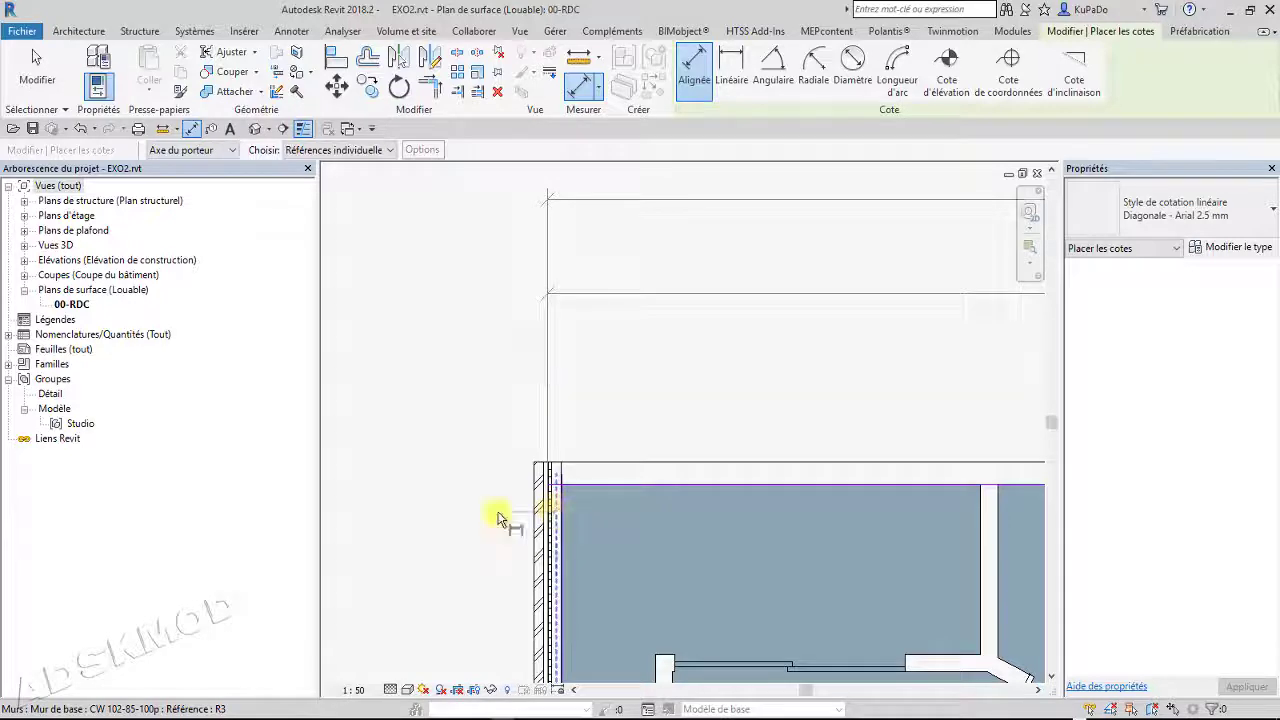
scroll(430, 517, "down", 1)
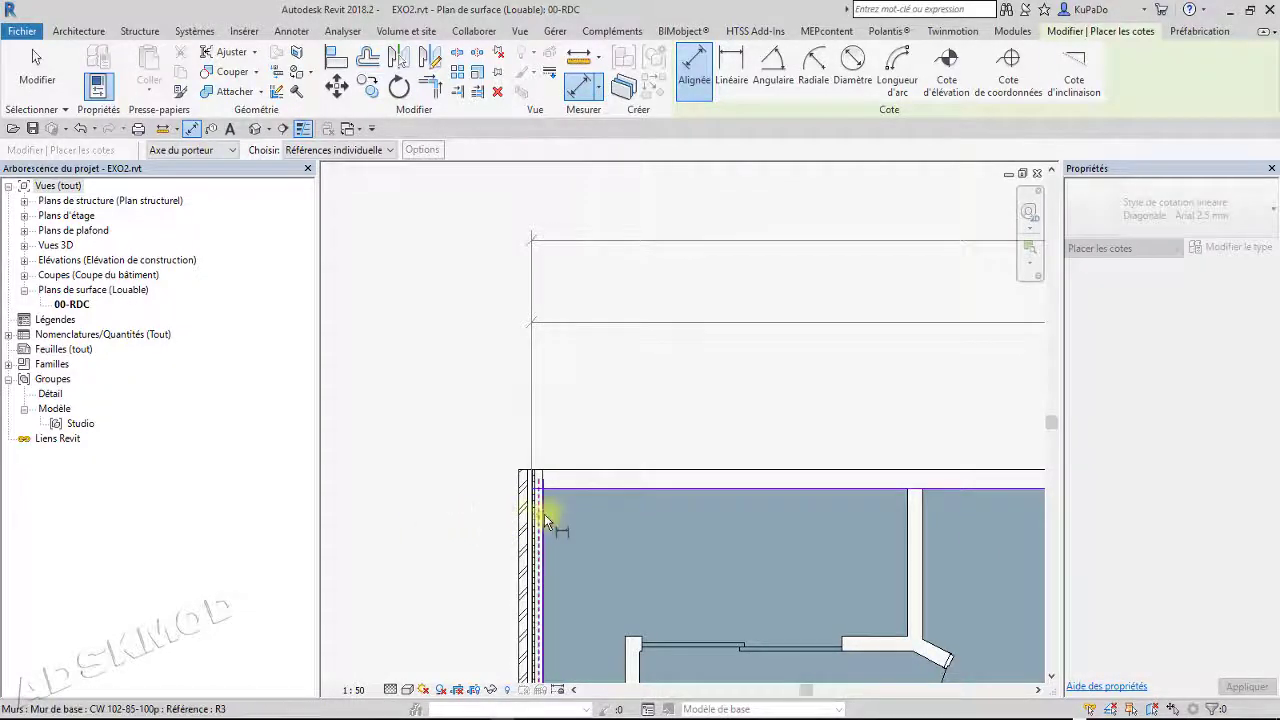
scroll(544, 514, "up", 2)
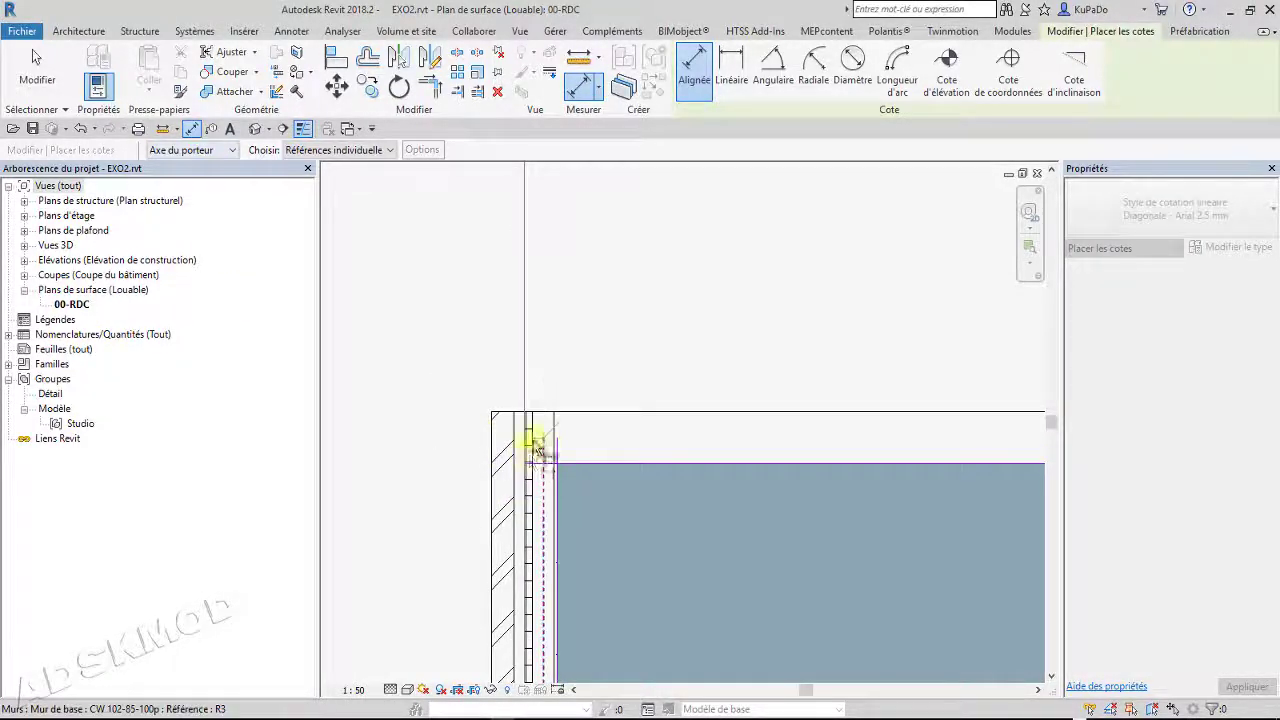
scroll(531, 490, "down", 2)
scroll(531, 490, "up", 1)
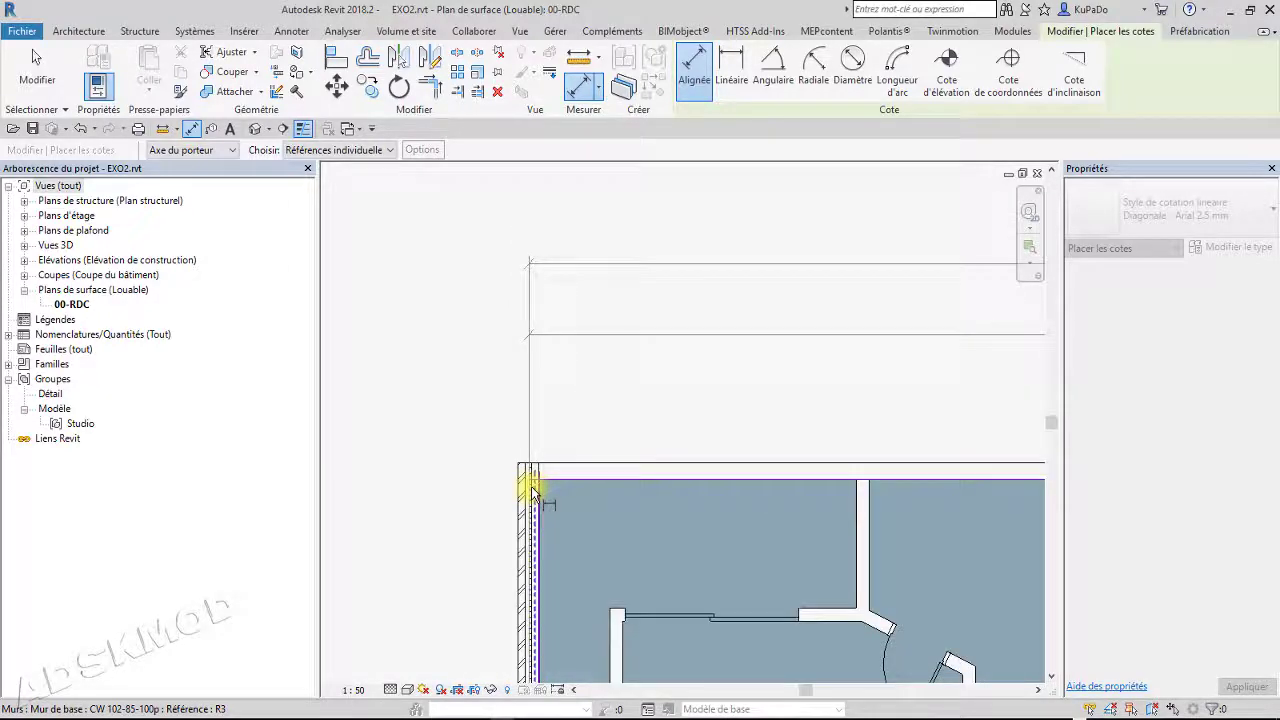
scroll(531, 490, "down", 1)
middle_click_drag(934, 471, 457, 457)
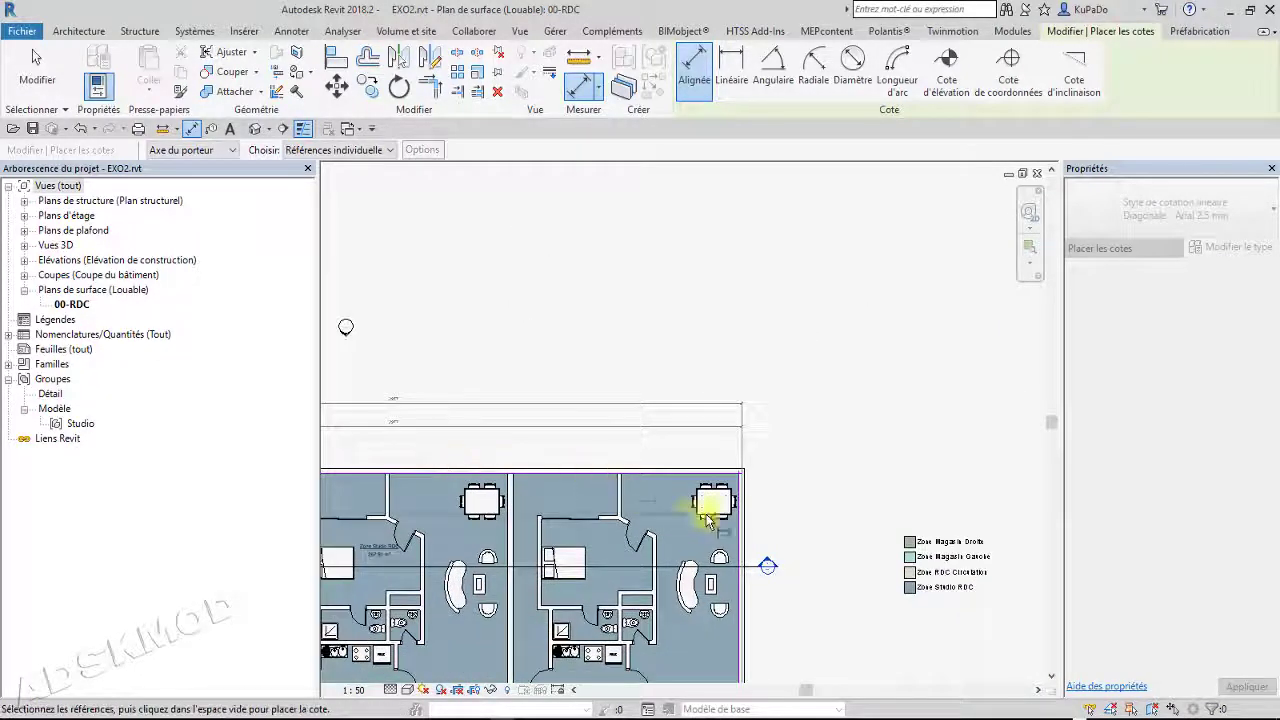
scroll(752, 518, "up", 2)
scroll(757, 516, "up", 1)
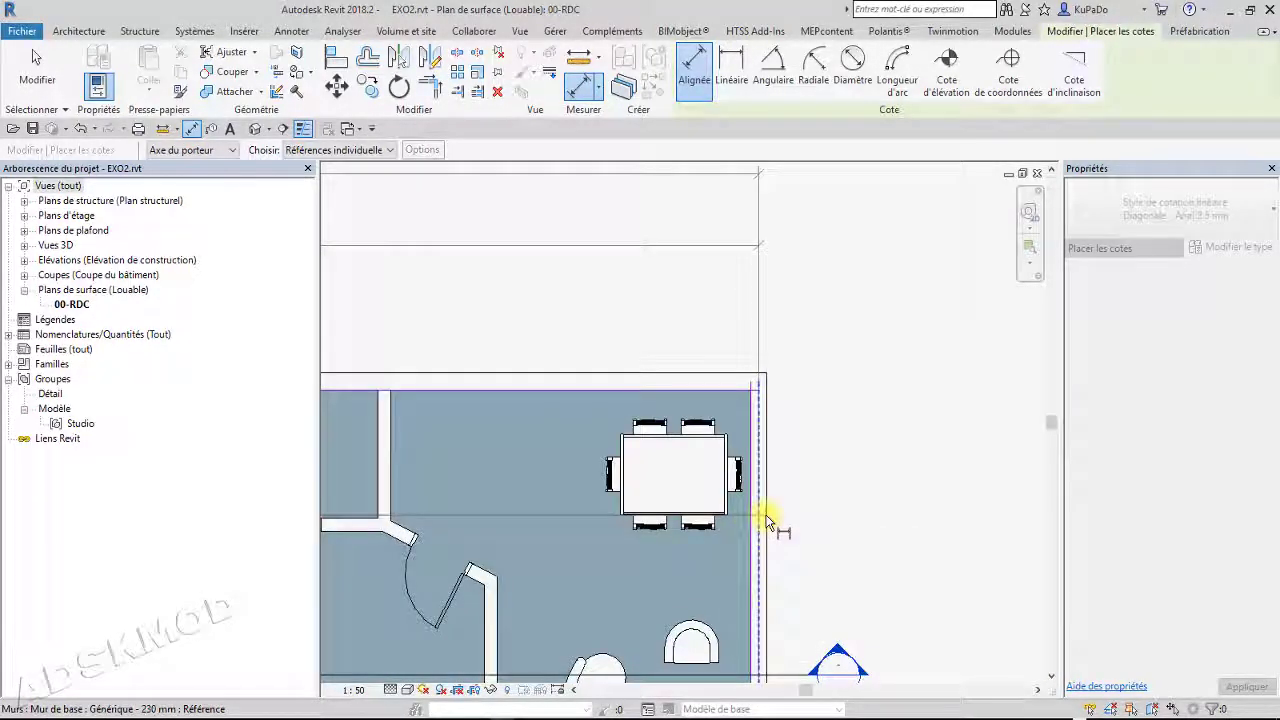
scroll(768, 520, "down", 2)
scroll(766, 517, "down", 2)
middle_click_drag(554, 464, 897, 495)
scroll(799, 470, "up", 1)
scroll(805, 475, "up", 1)
scroll(828, 484, "down", 1)
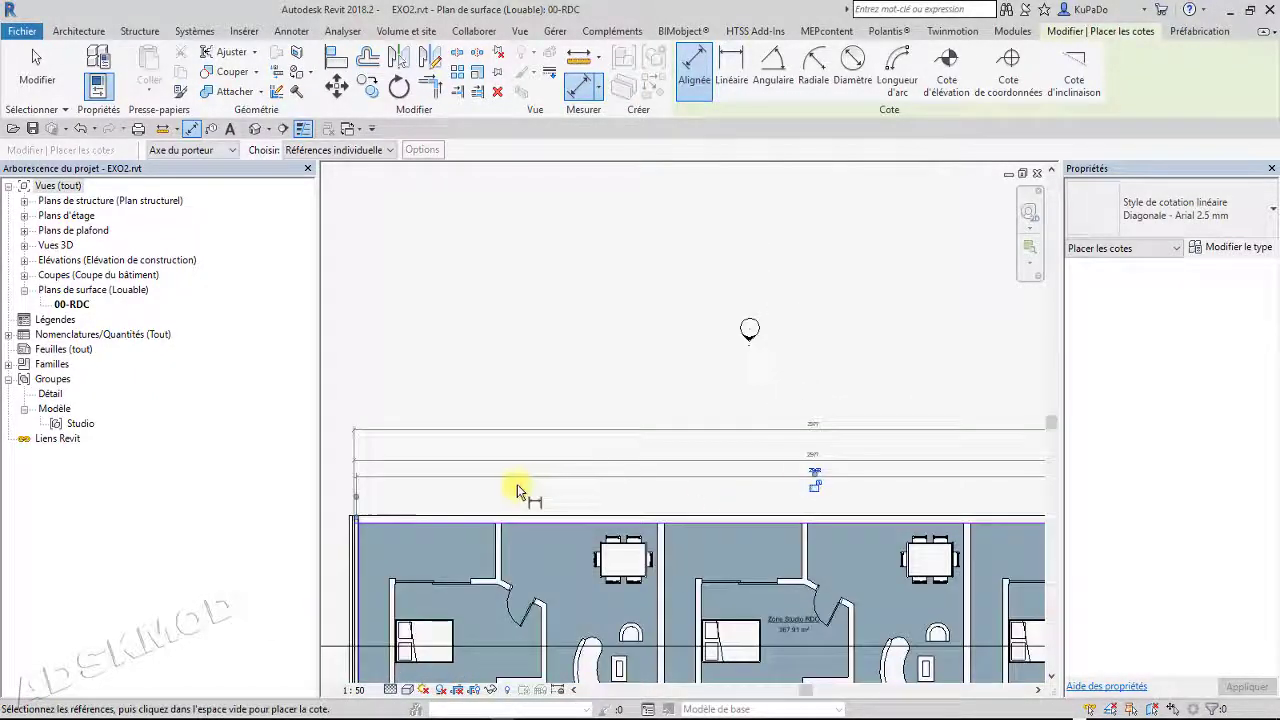
Compare the Axes du mur and Axe du porteur wall references at the layers of the left exterior wall
middle_click_drag(523, 491, 657, 495)
scroll(510, 530, "up", 4)
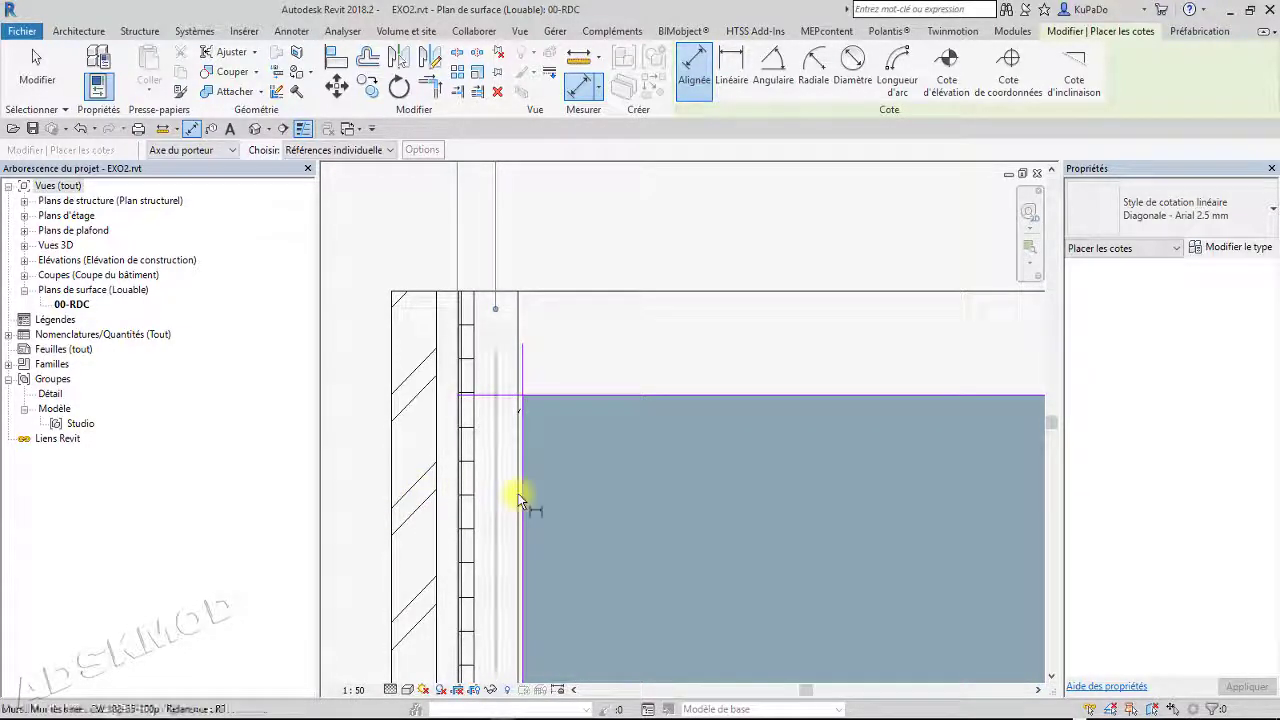
left_click(195, 150)
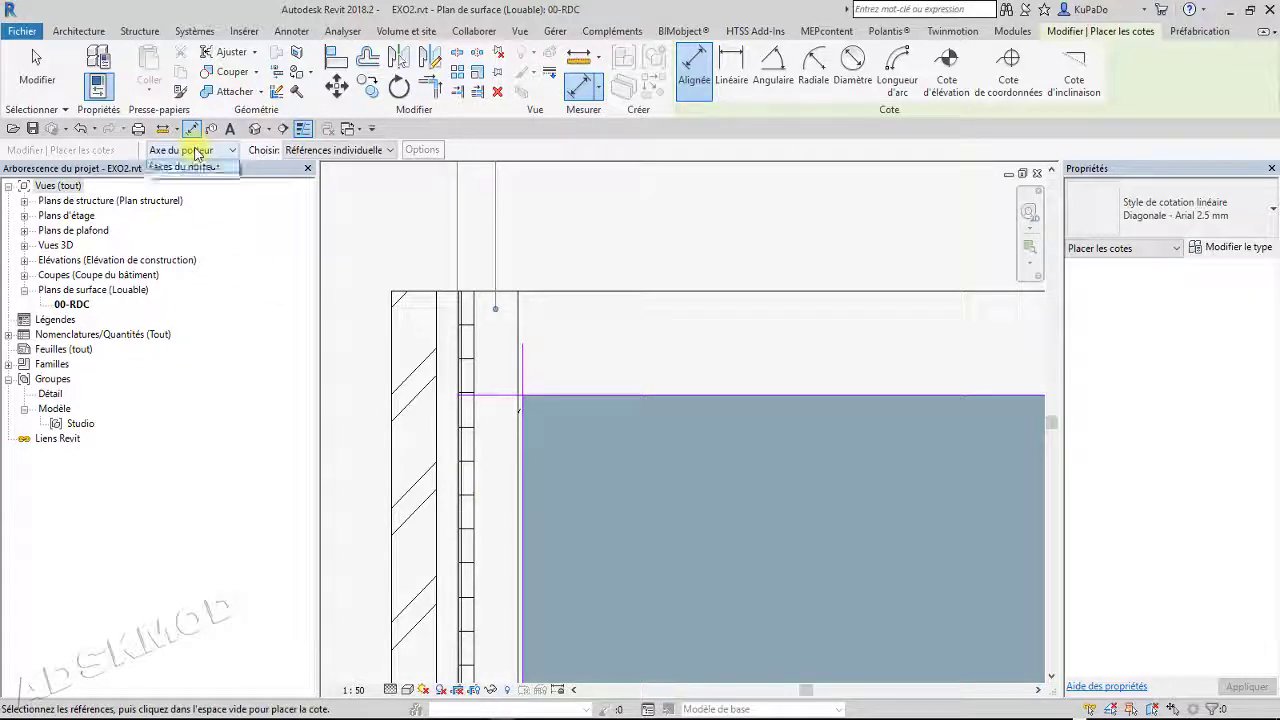
left_click(198, 167)
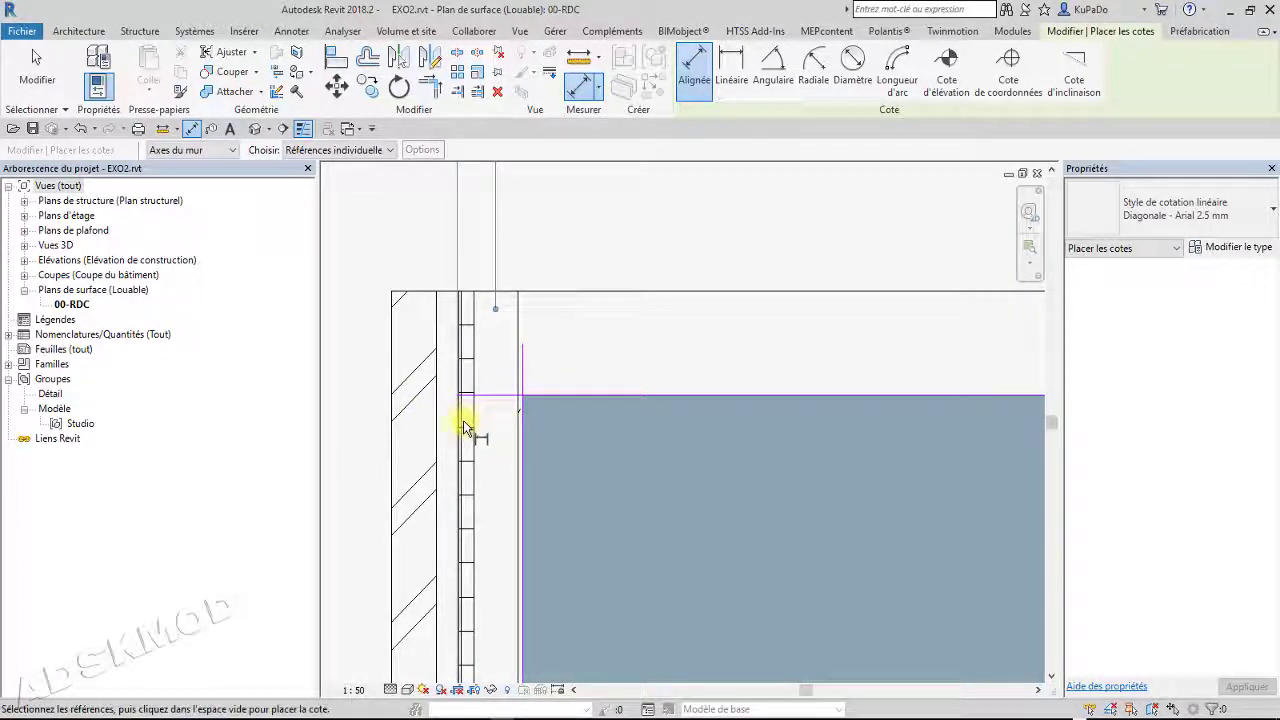
left_click(210, 150)
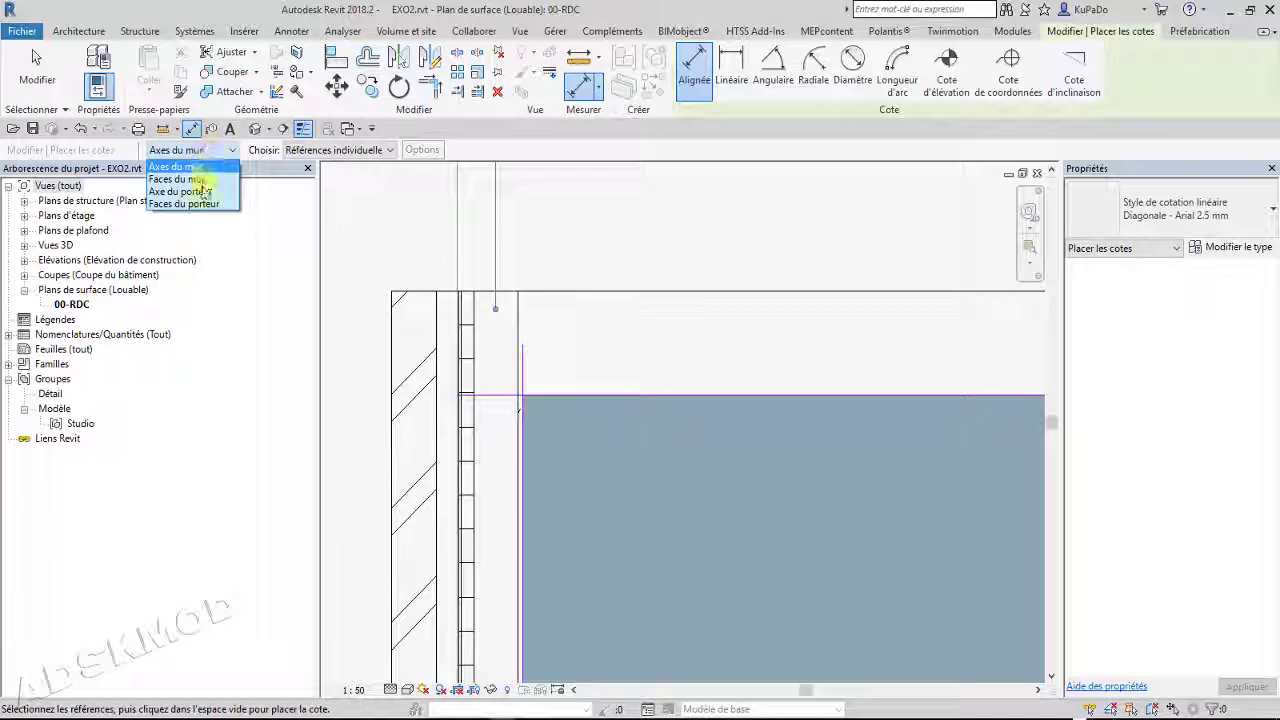
left_click(200, 193)
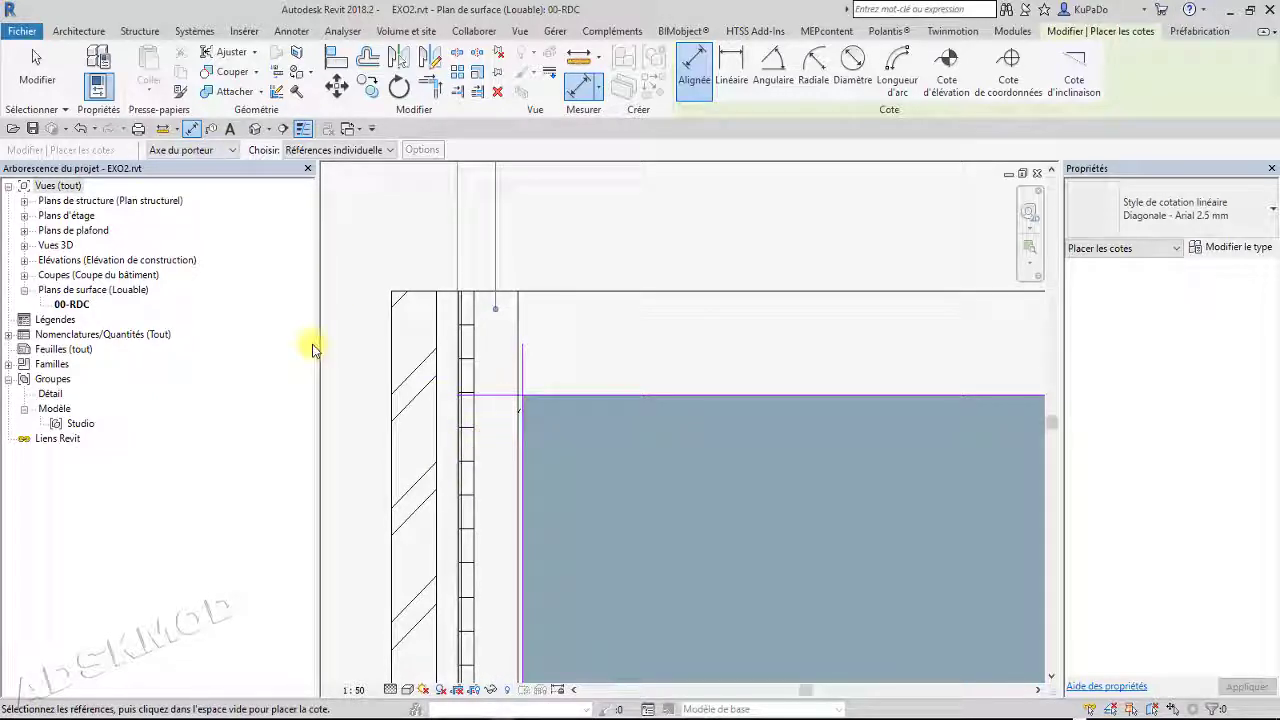
scroll(390, 350, "down", 6)
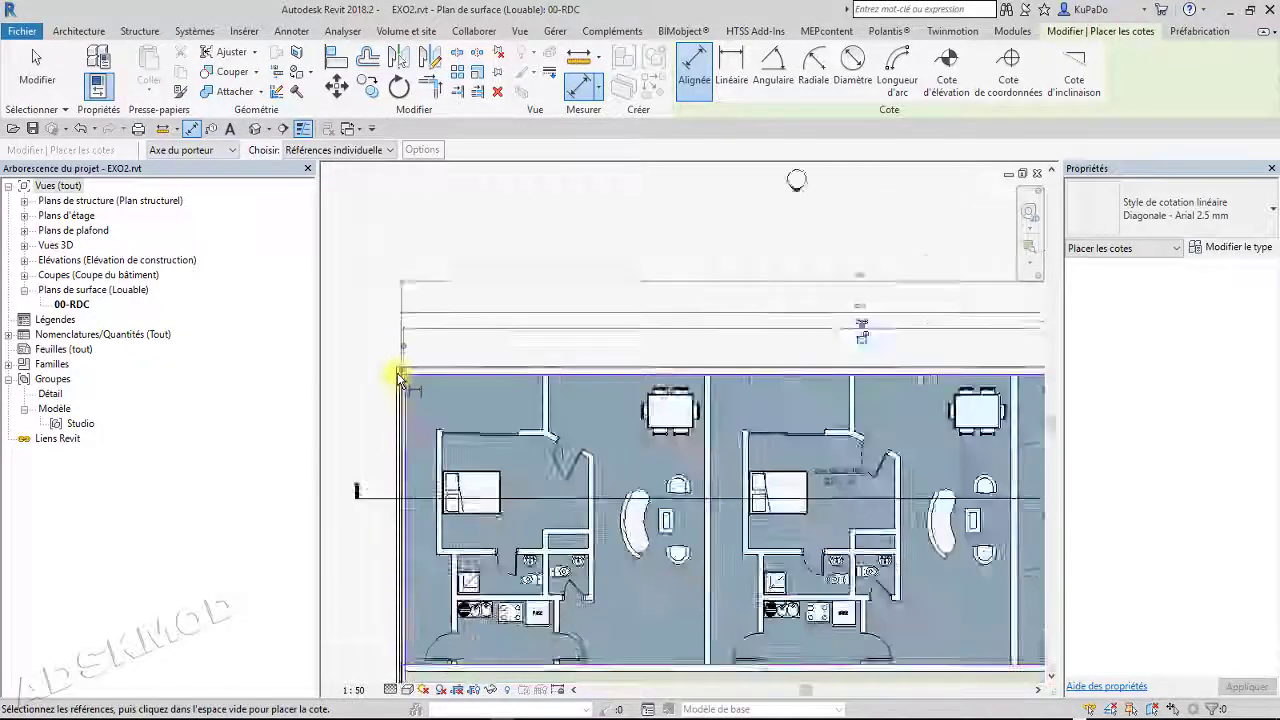
Delete the three aligned dimensions above the building
key("Escape")
key("Escape")
left_click_drag(491, 343, 457, 273)
key("Delete")
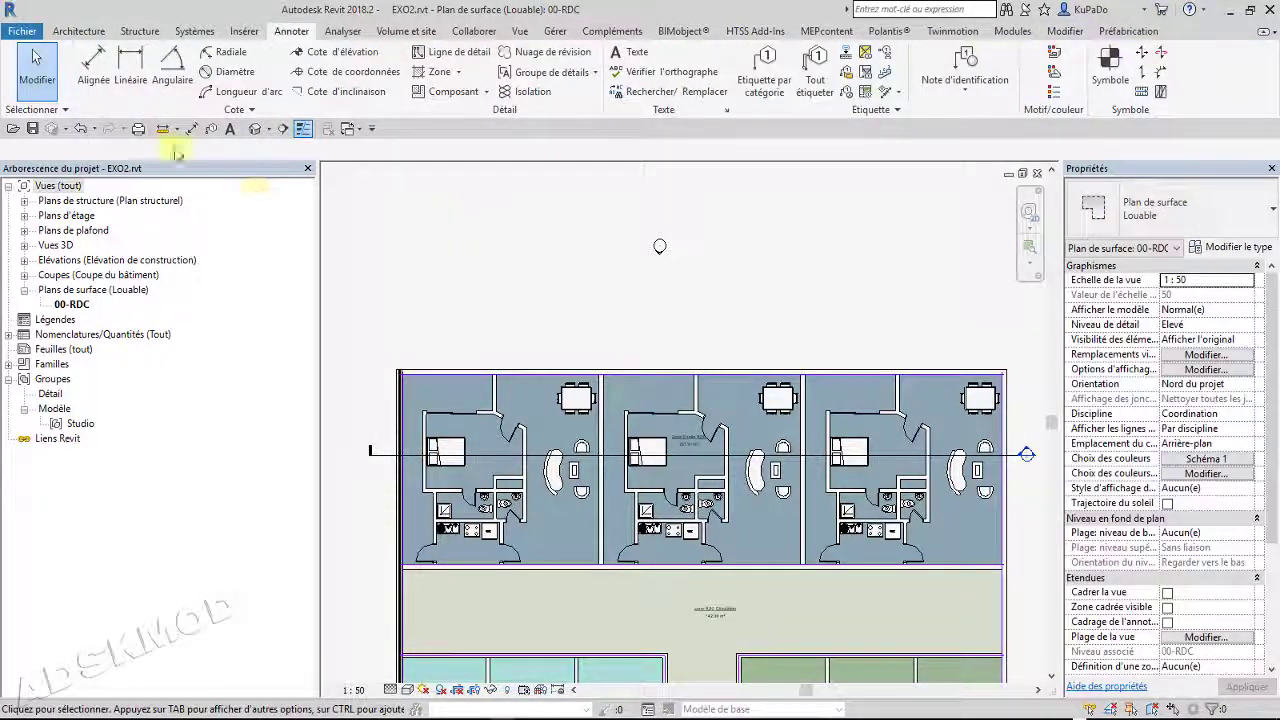
Place an aligned Faces du mur dimension chain above the first studio, from the left exterior wall through the partition's faces to the next dividing wall
left_click(93, 70)
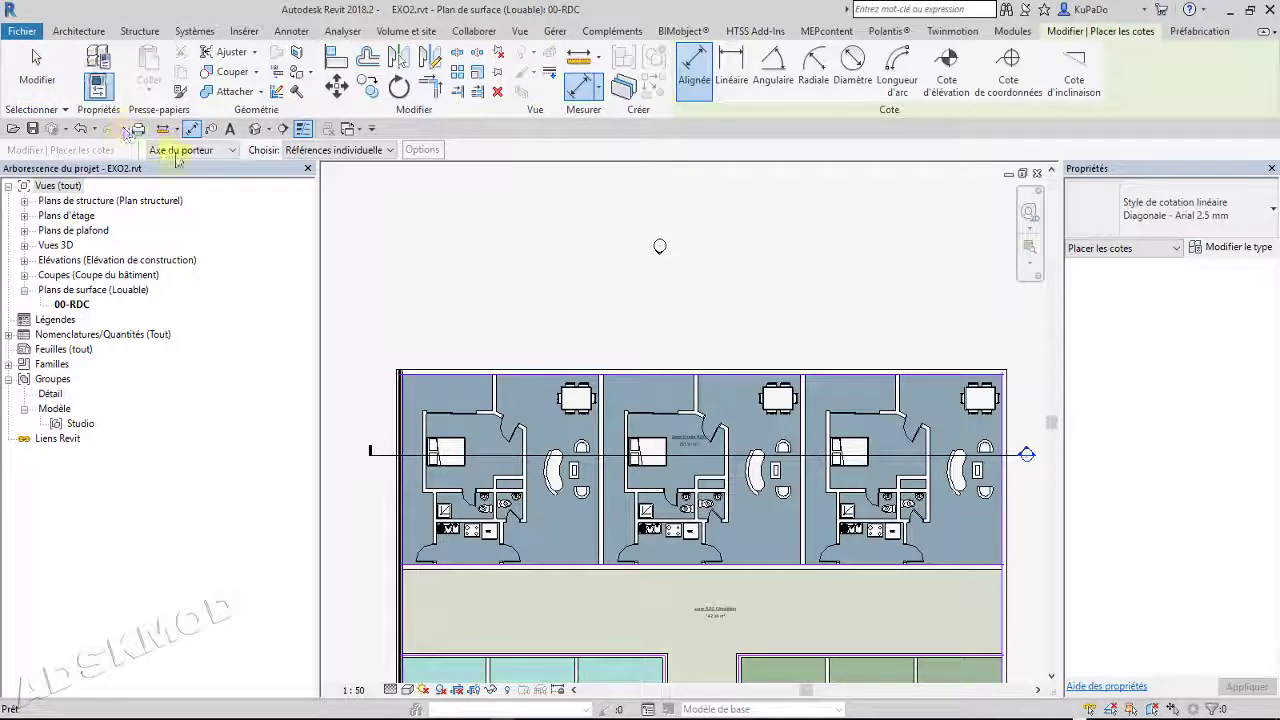
left_click(180, 150)
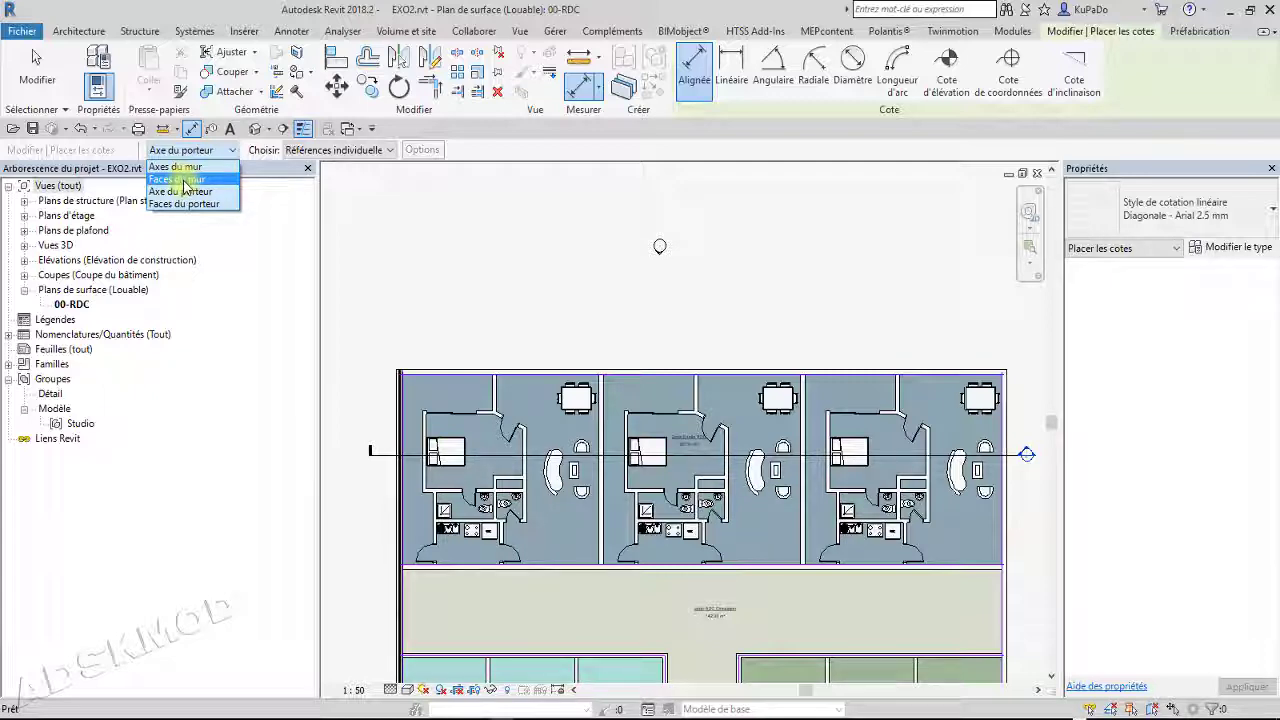
left_click(184, 180)
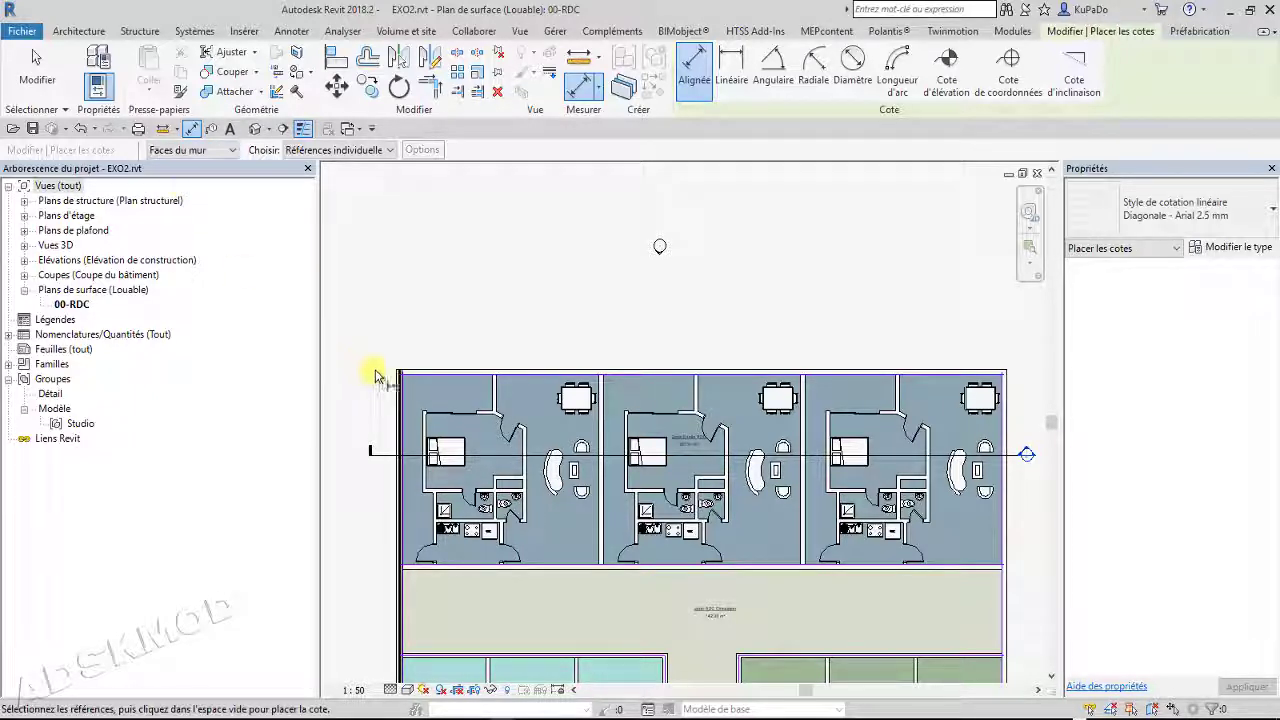
scroll(391, 391, "up", 1)
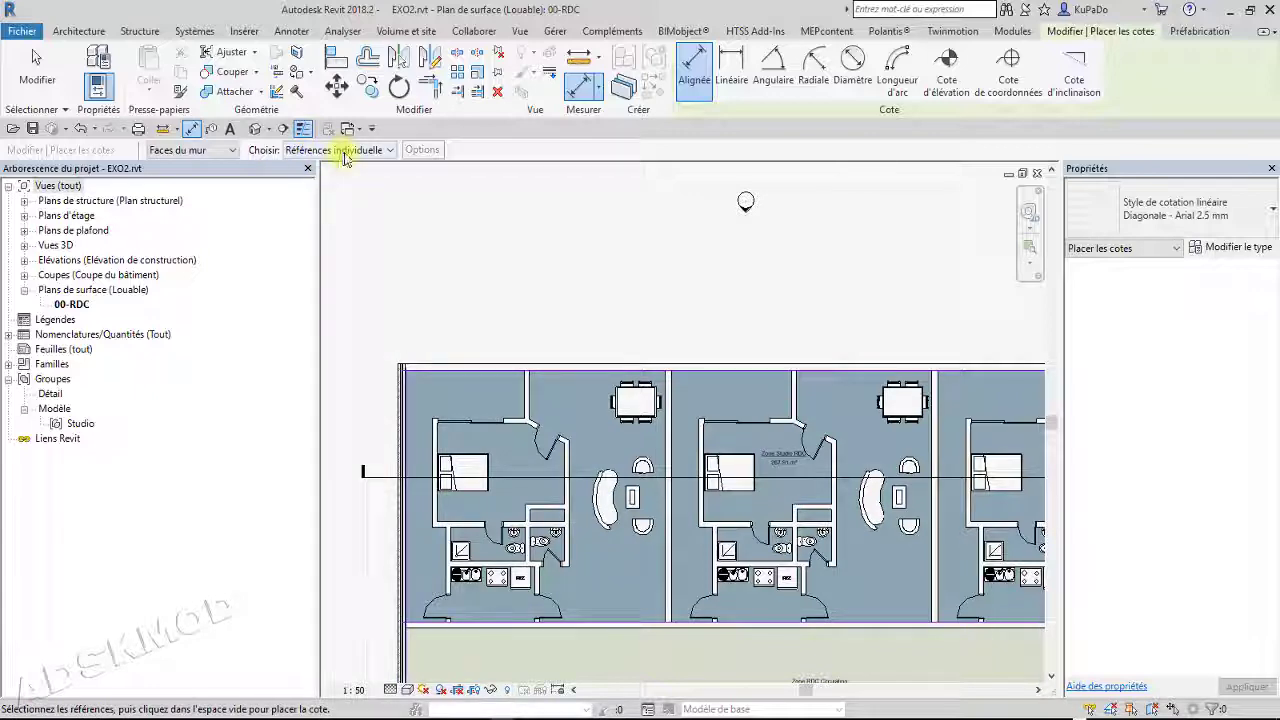
scroll(362, 466, "down", 1)
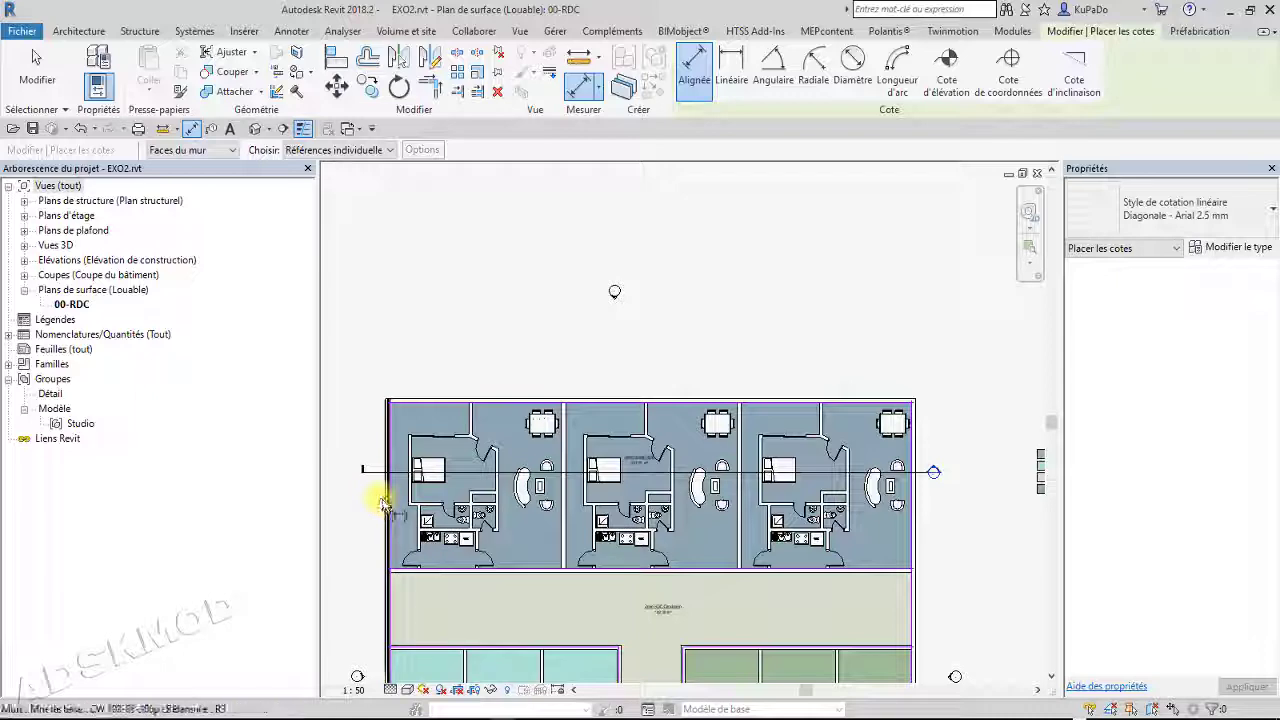
scroll(362, 424, "up", 3)
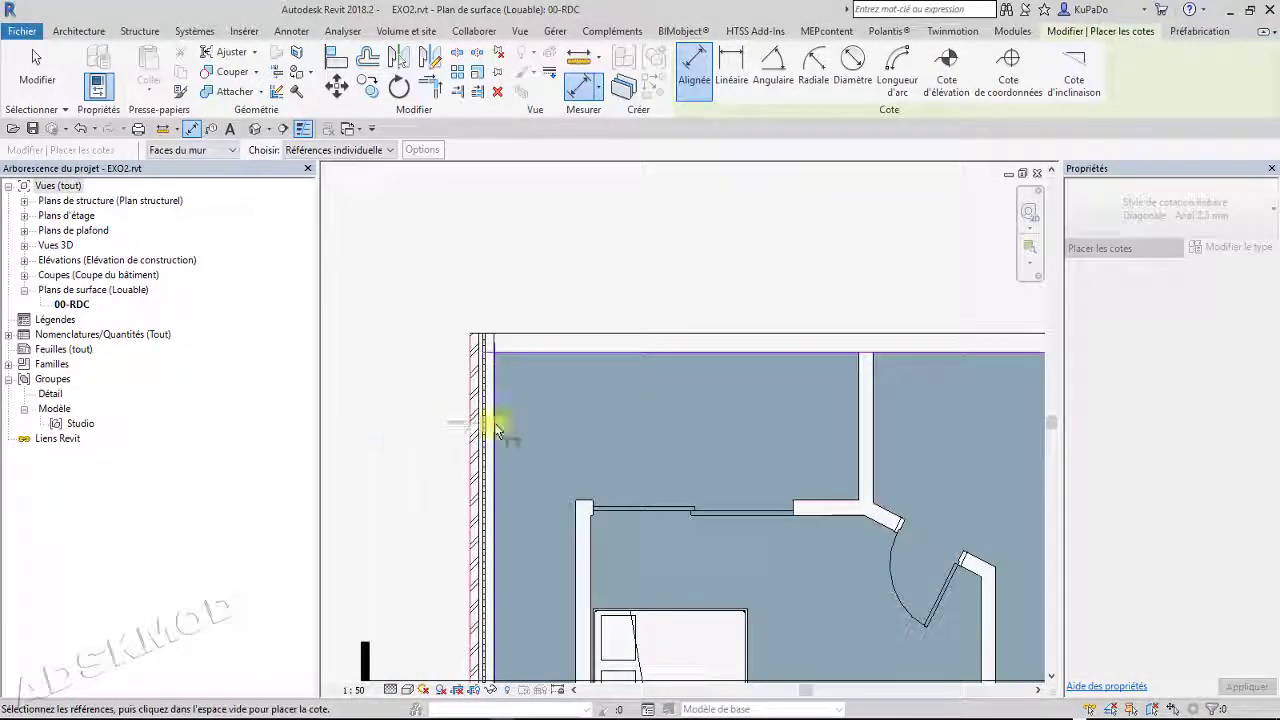
scroll(428, 463, "down", 1)
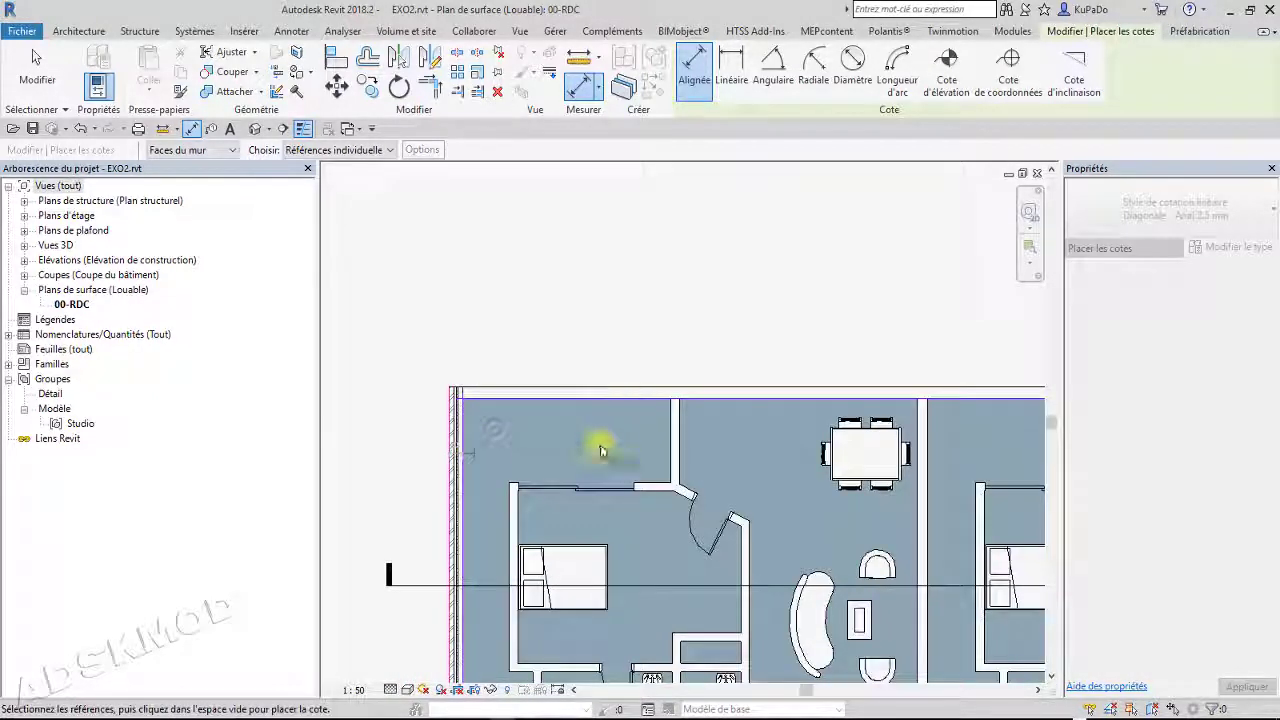
left_click(672, 440)
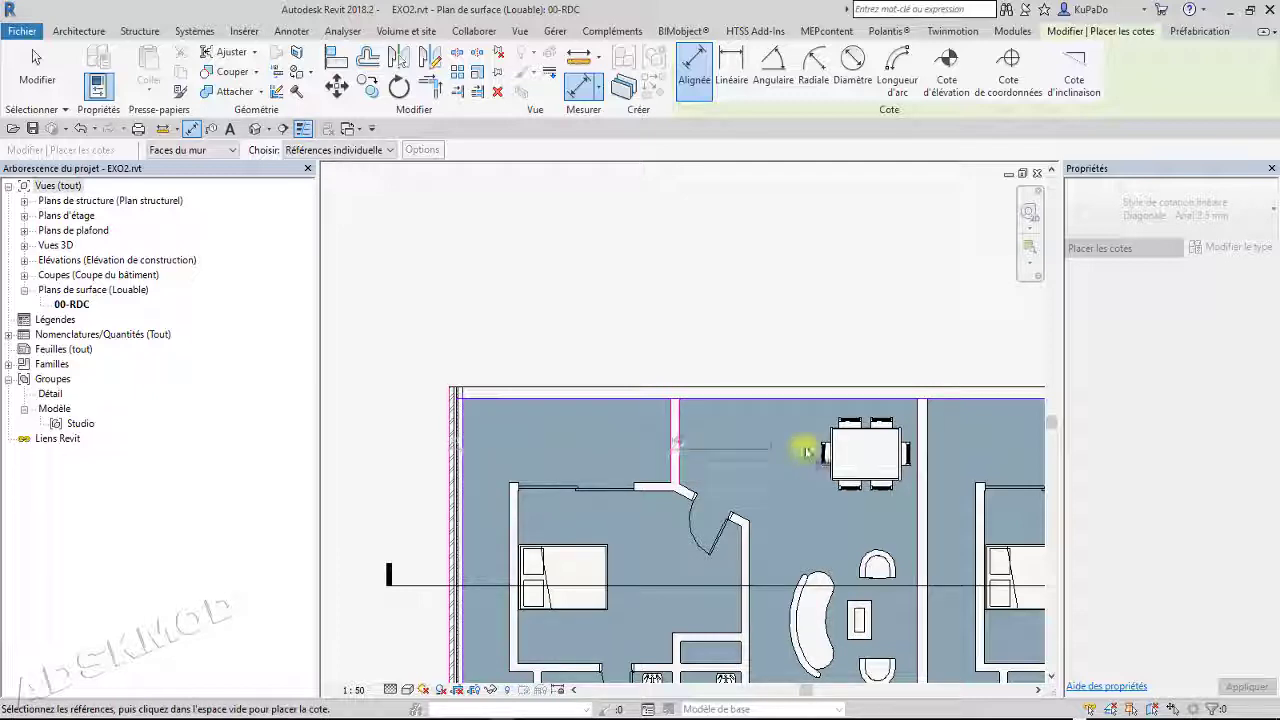
left_click(922, 418)
left_click(790, 355)
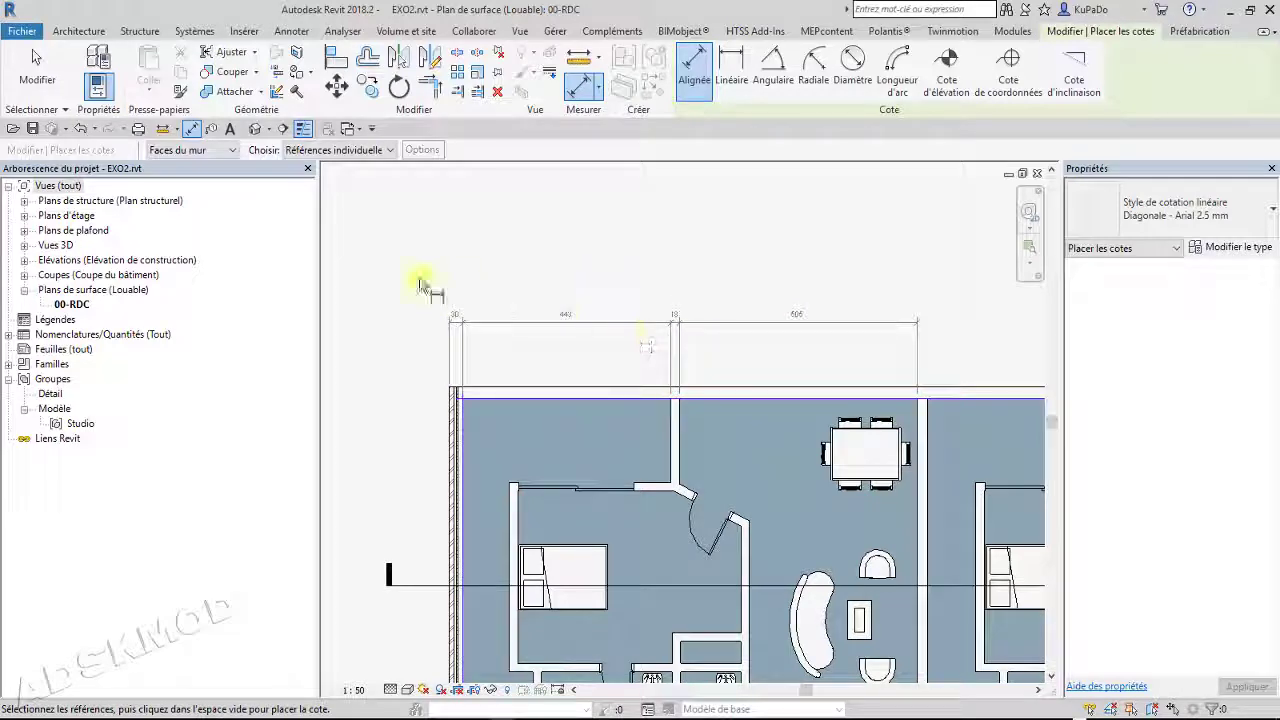
key("Escape")
key("Escape")
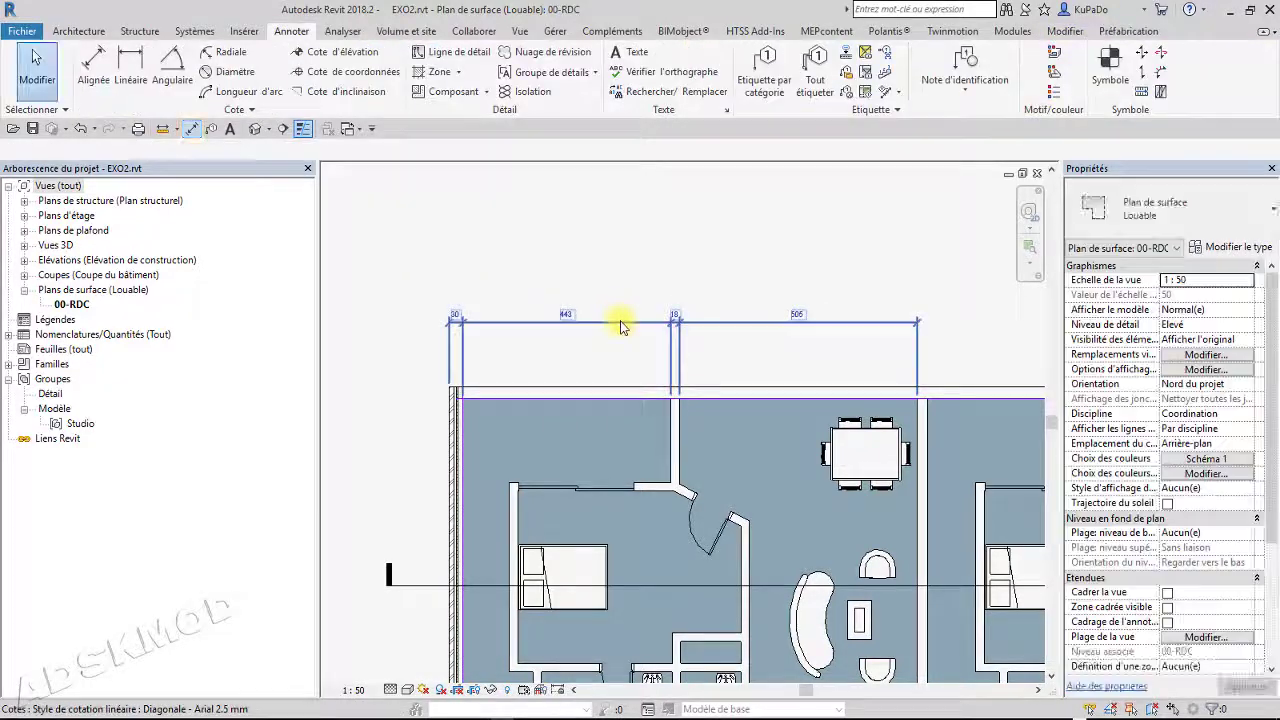
left_click(620, 320)
key("Escape")
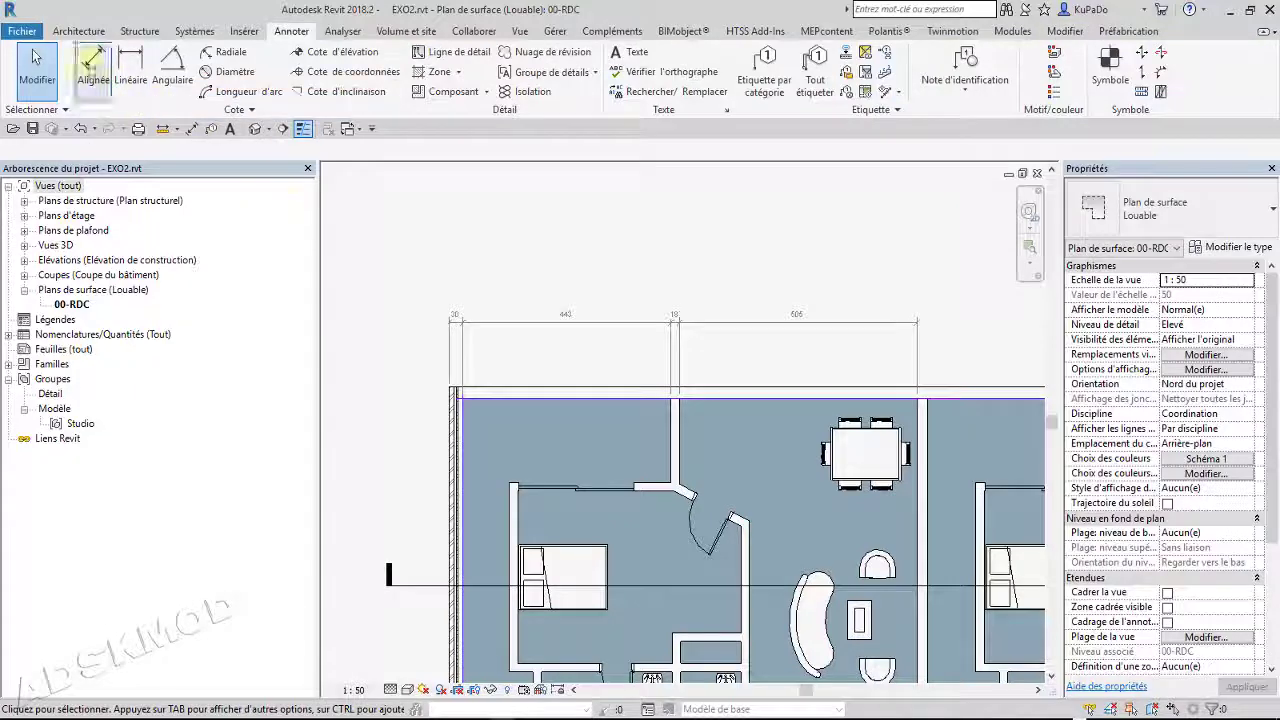
Dimension the upper exterior wall with the aligned Murs entiers option, placing the chain across all intersecting walls above the existing chain
left_click(92, 57)
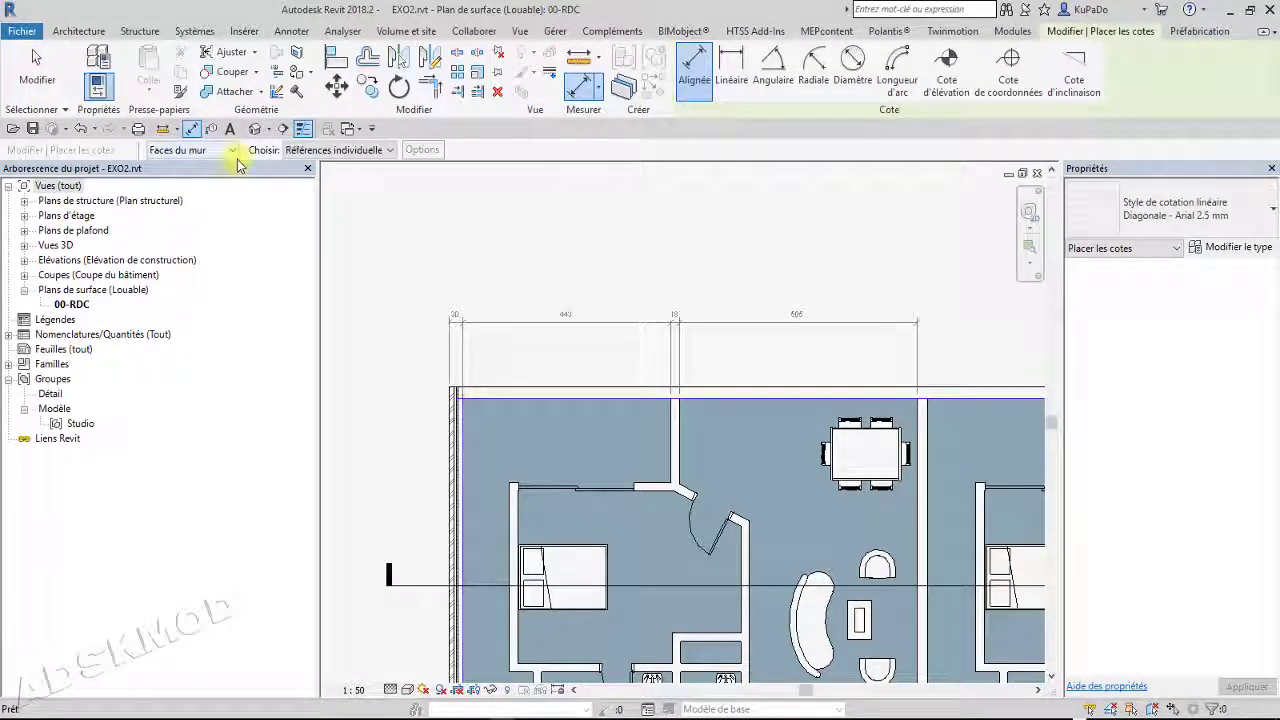
left_click(375, 152)
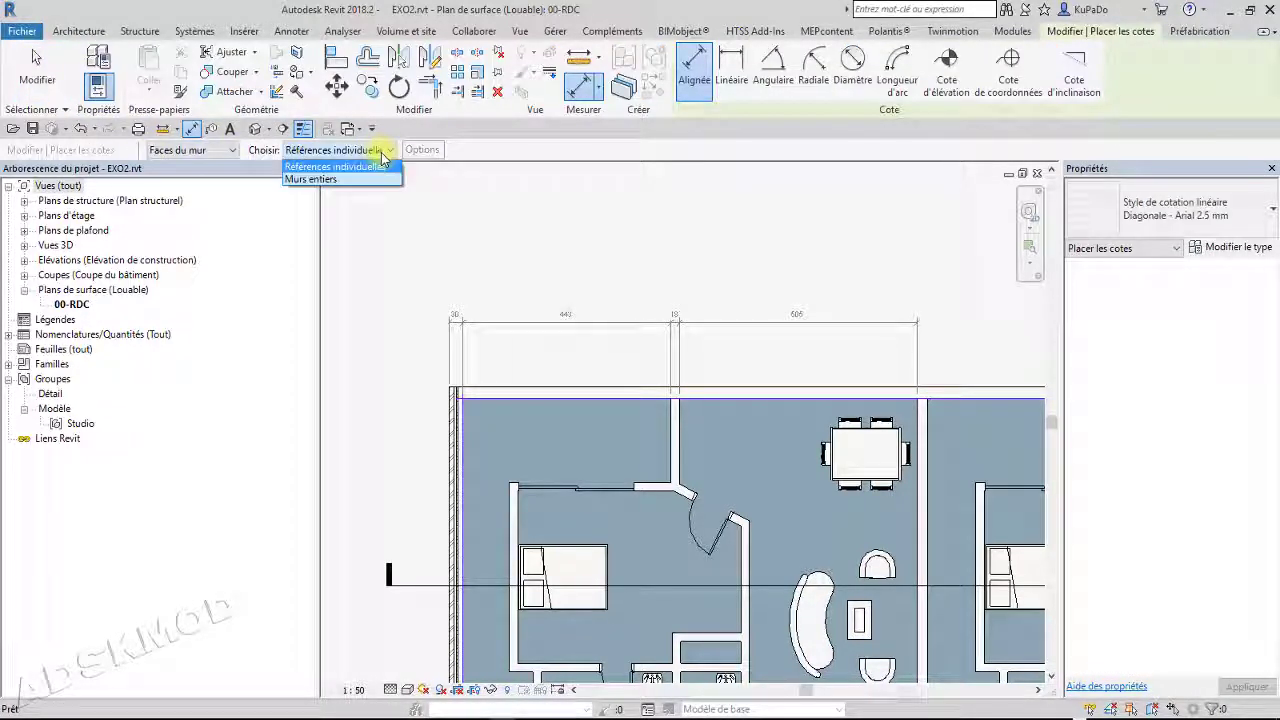
left_click(313, 180)
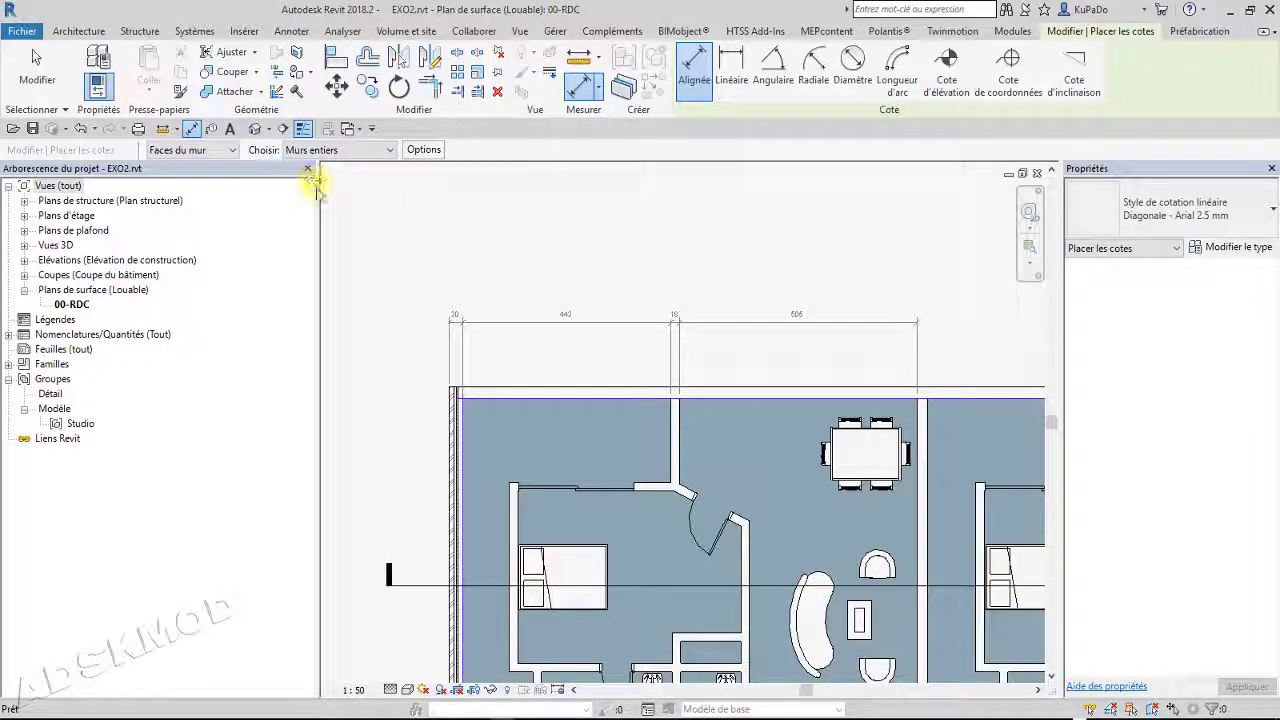
middle_click_drag(585, 293, 566, 331)
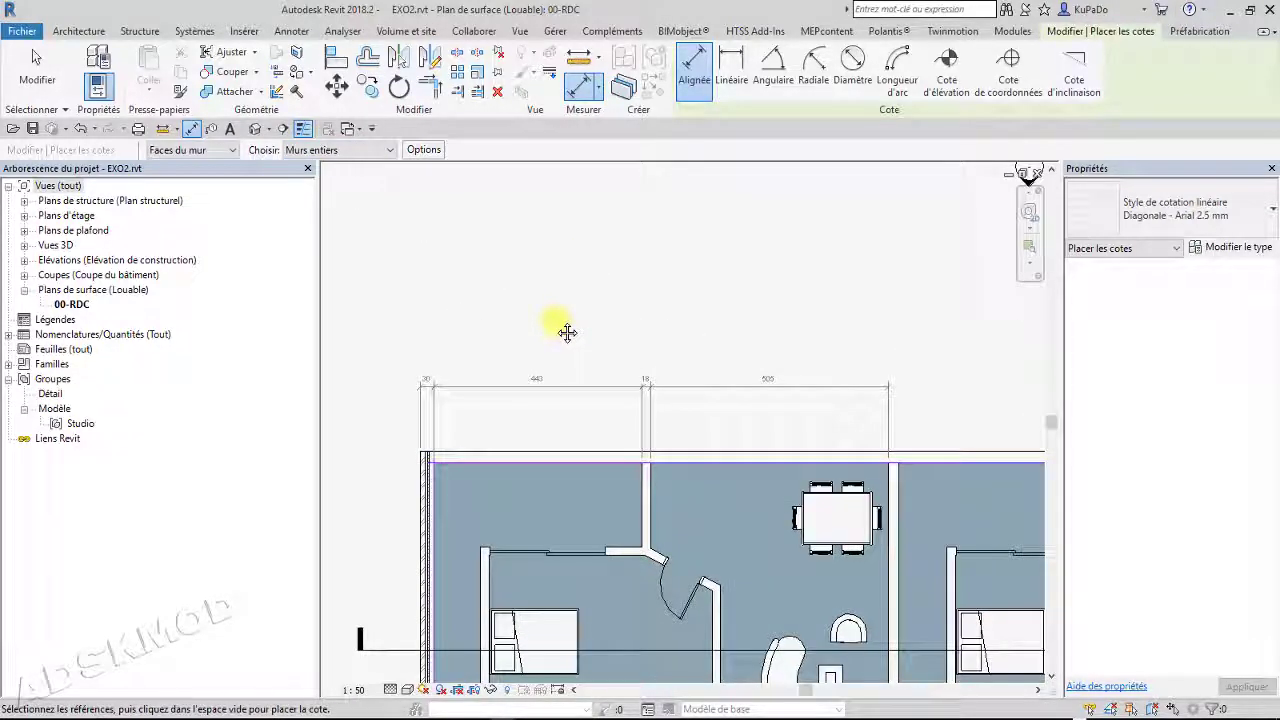
scroll(563, 328, "down", 2)
middle_click_drag(716, 310, 570, 361)
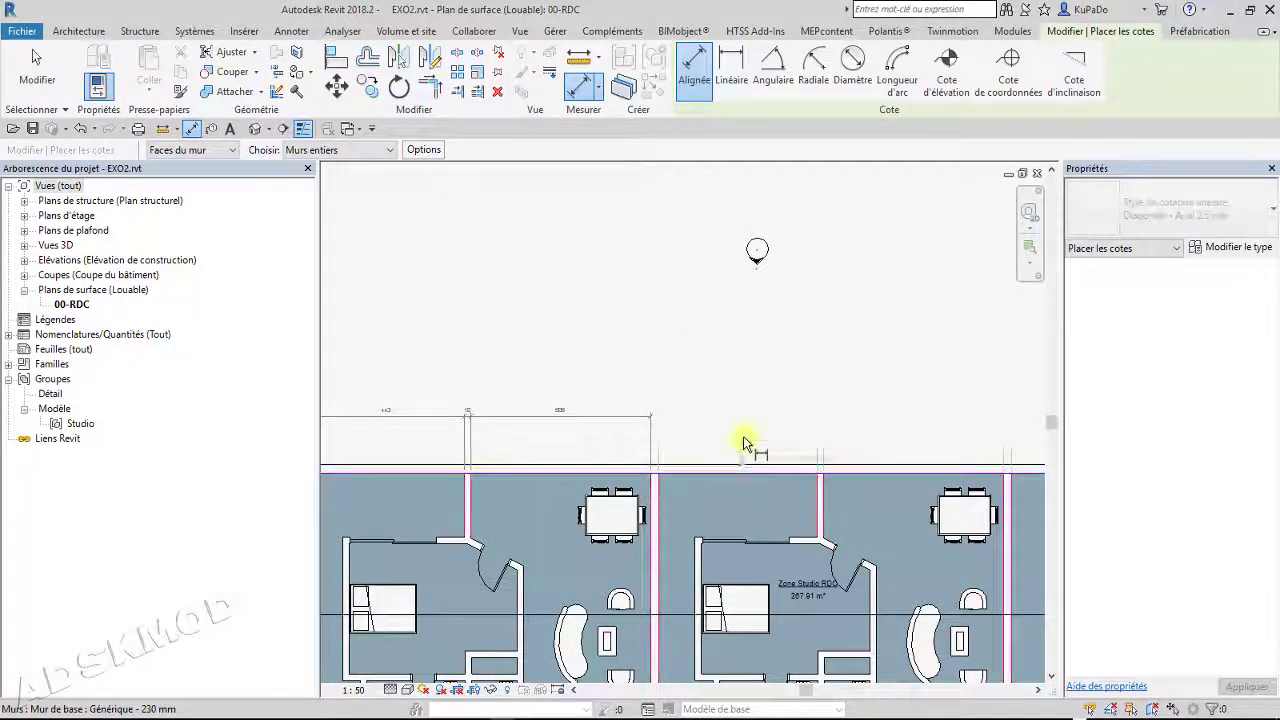
scroll(745, 380, "down", 1)
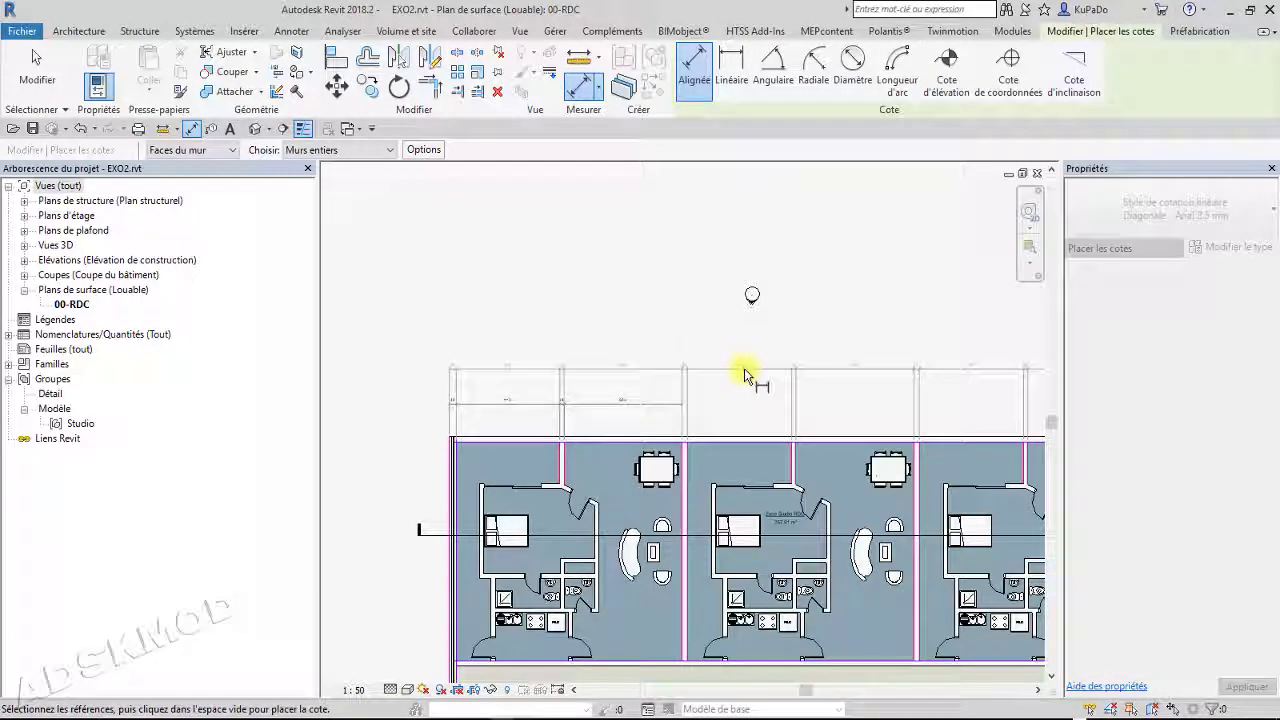
scroll(744, 376, "up", 1)
left_click(744, 374)
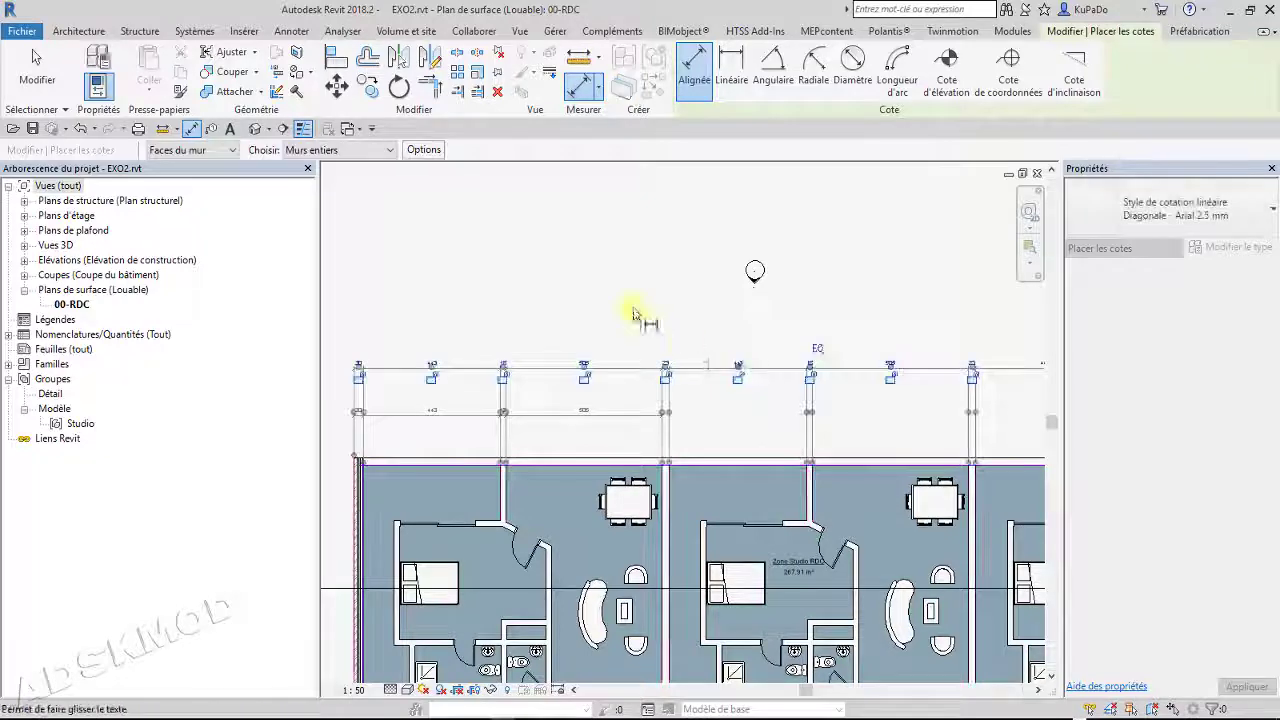
Set the automatic dimension options with Intersection des murs turned off and Quadrillages intersectés turned on
left_click(420, 152)
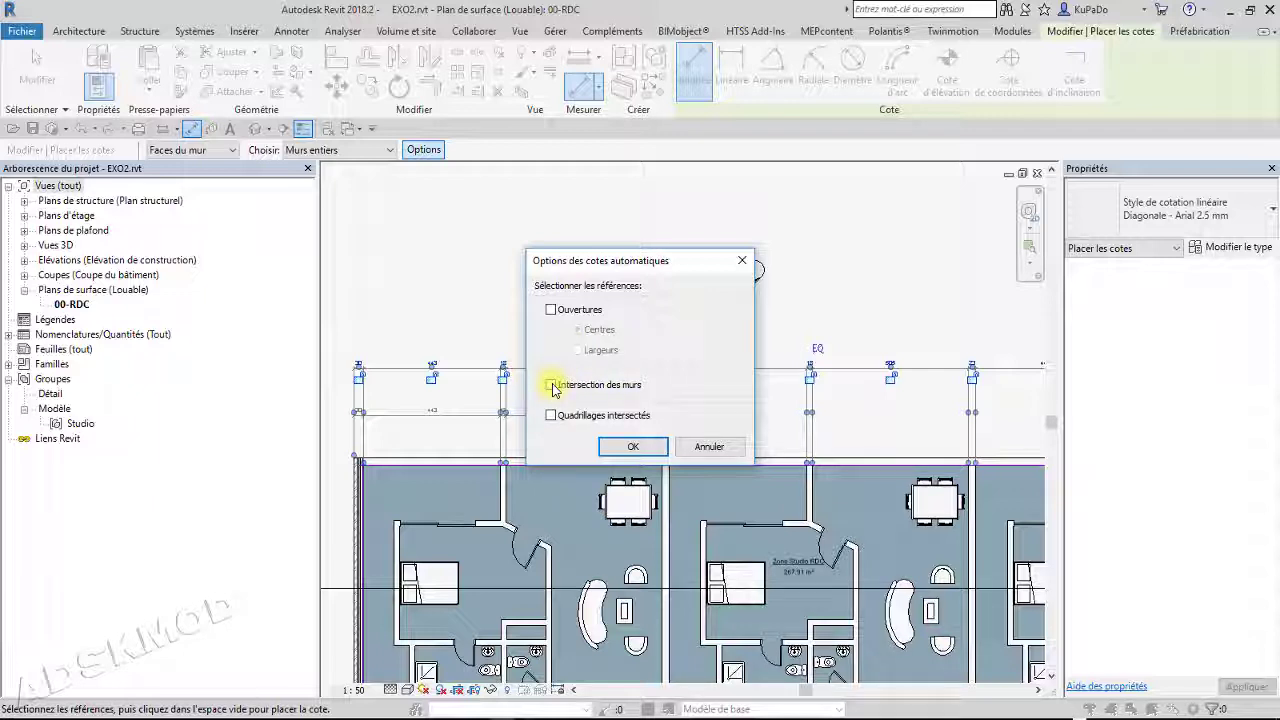
left_click(632, 446)
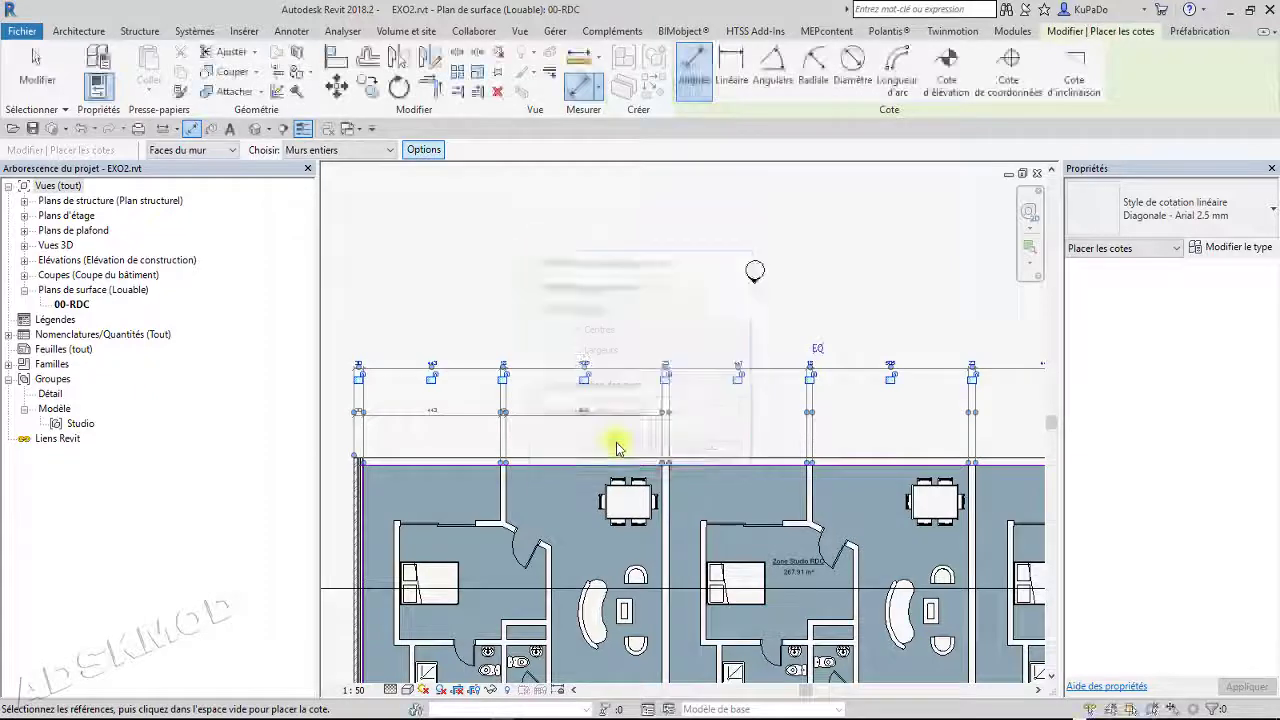
left_click(594, 420)
key("Escape")
key("Escape")
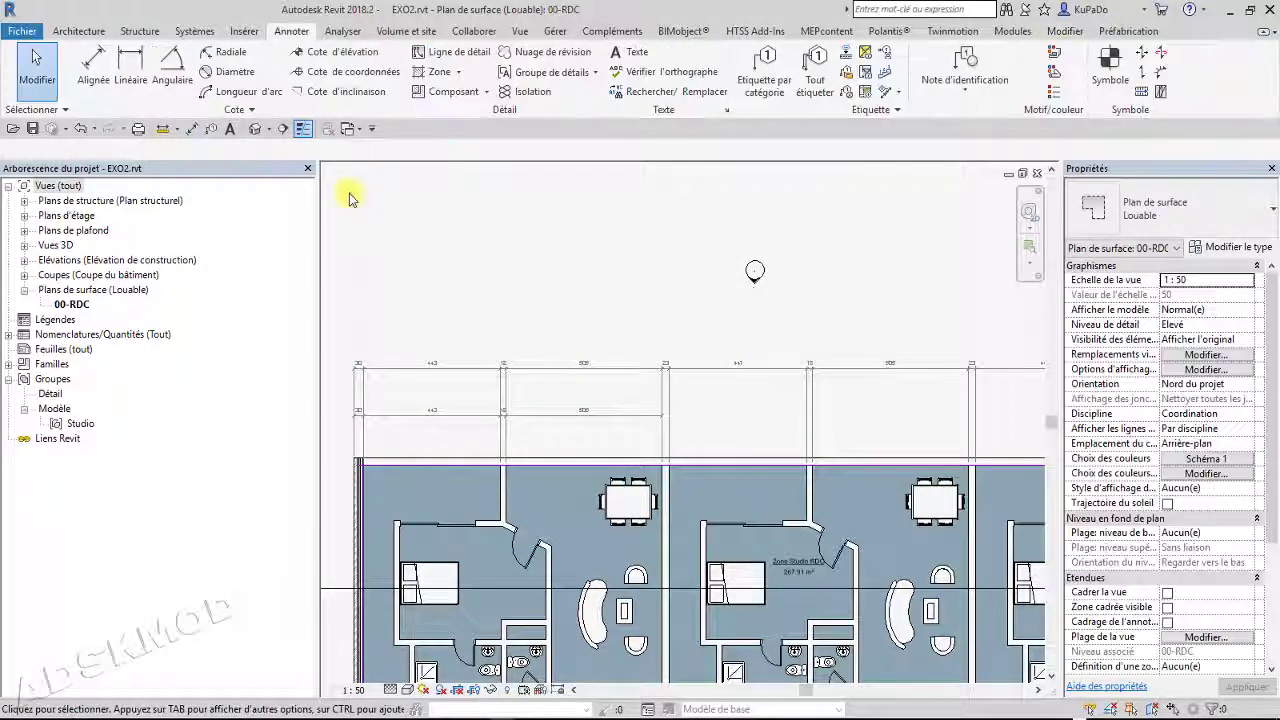
left_click(93, 62)
left_click(424, 150)
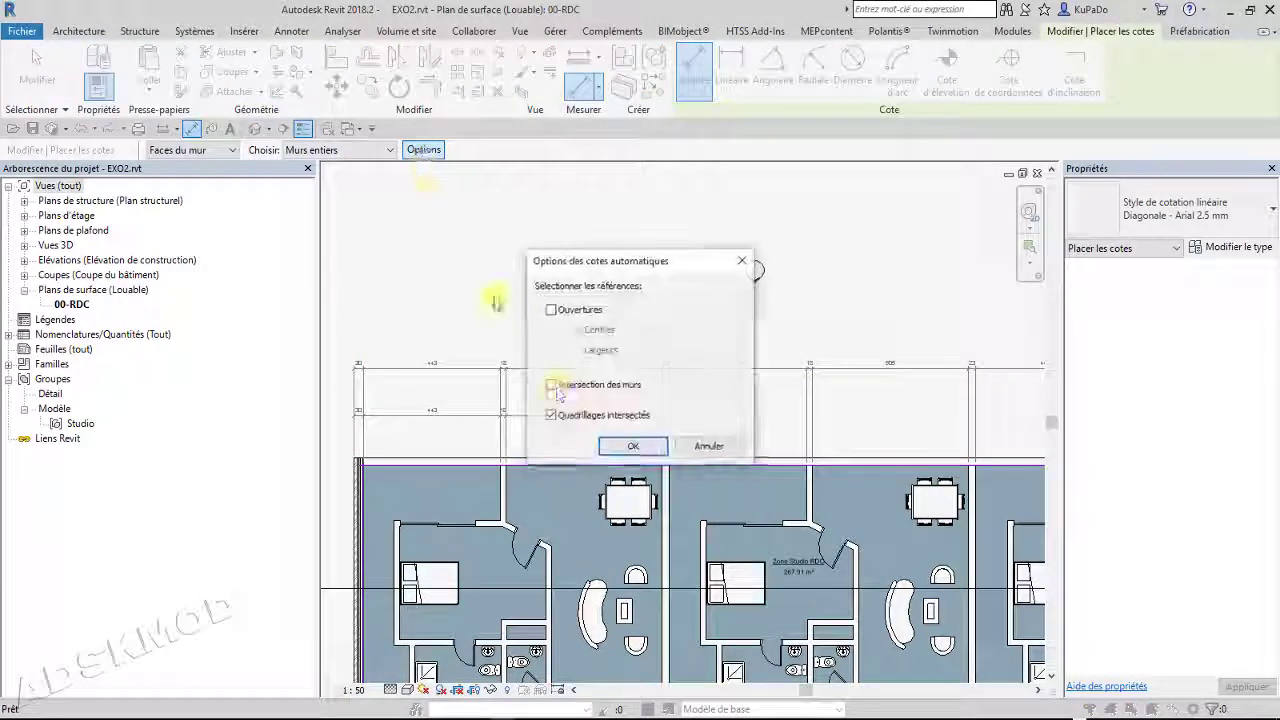
left_click(546, 408)
left_click(630, 446)
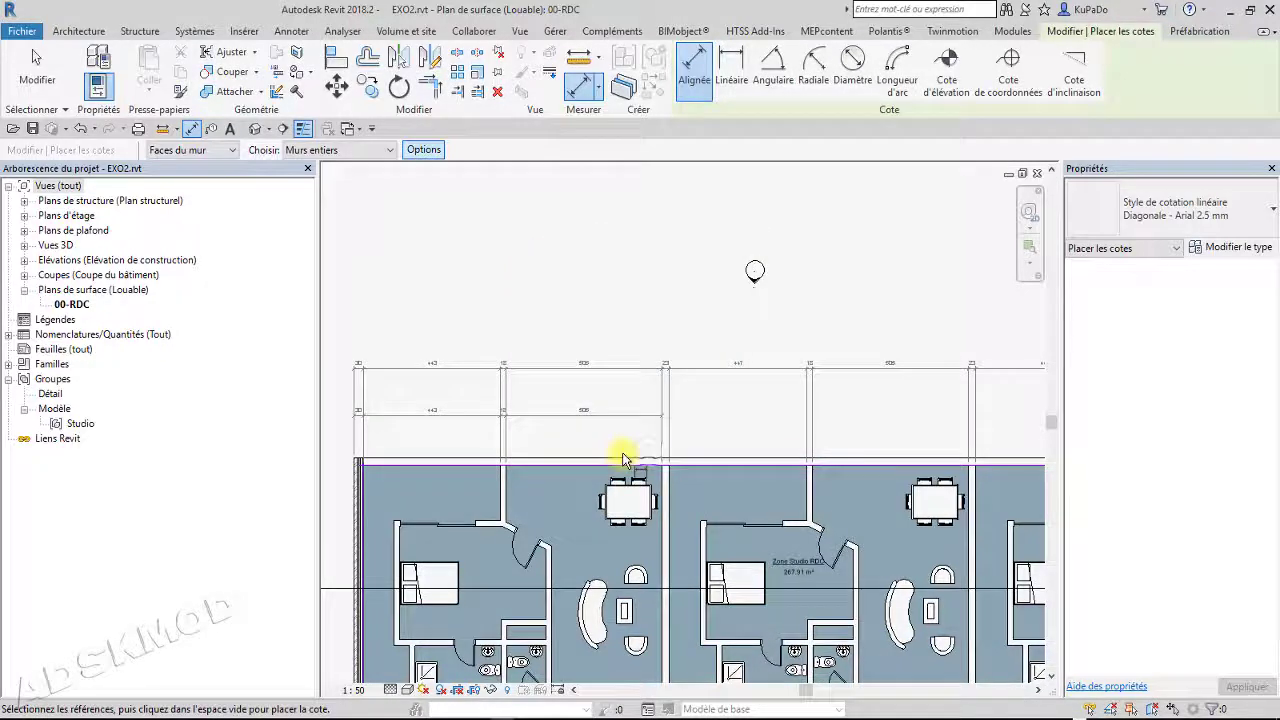
Place an overall Murs entiers dimension of the upper exterior wall above the chain, and review the automatic dimension options
left_click(622, 456)
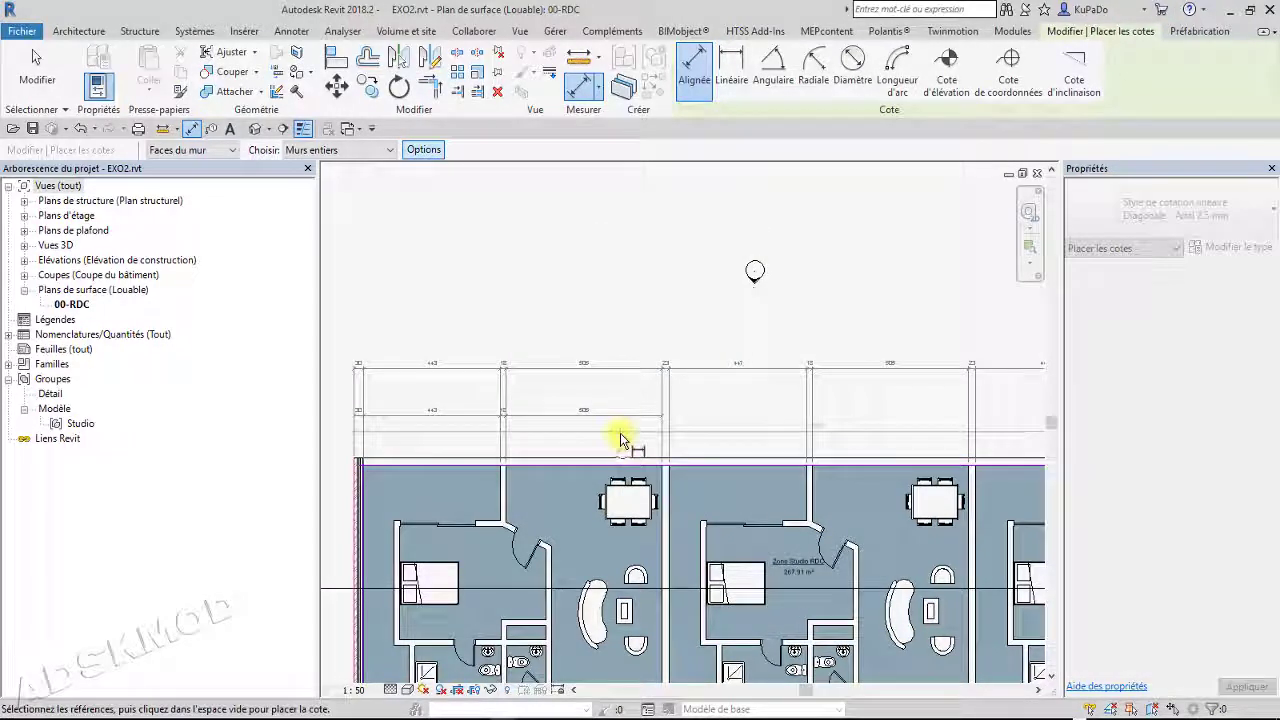
left_click(623, 349)
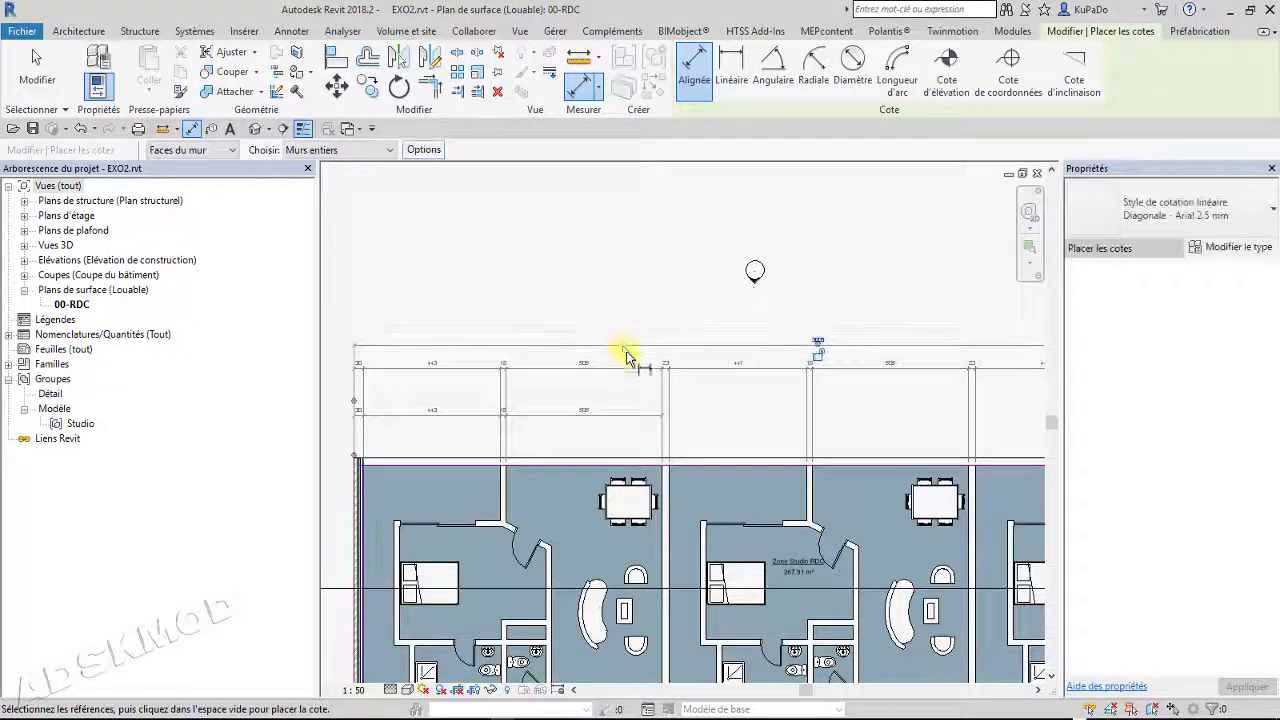
left_click(424, 150)
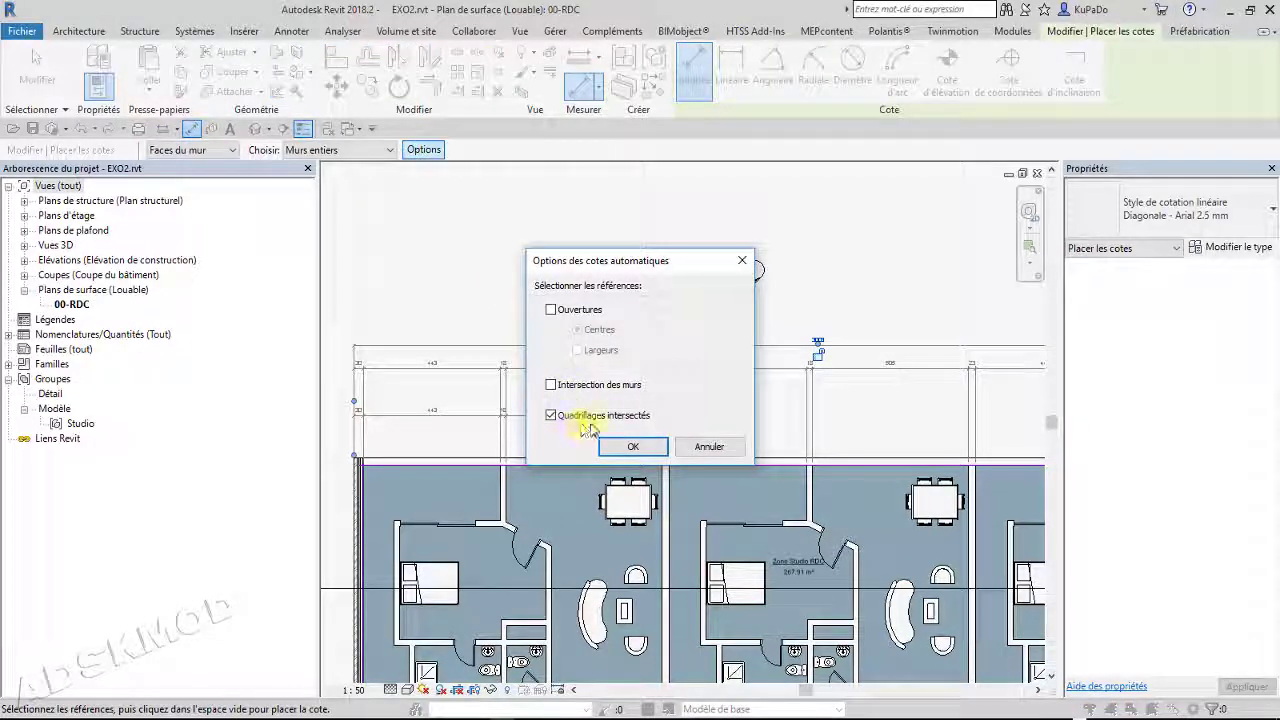
left_click(633, 446)
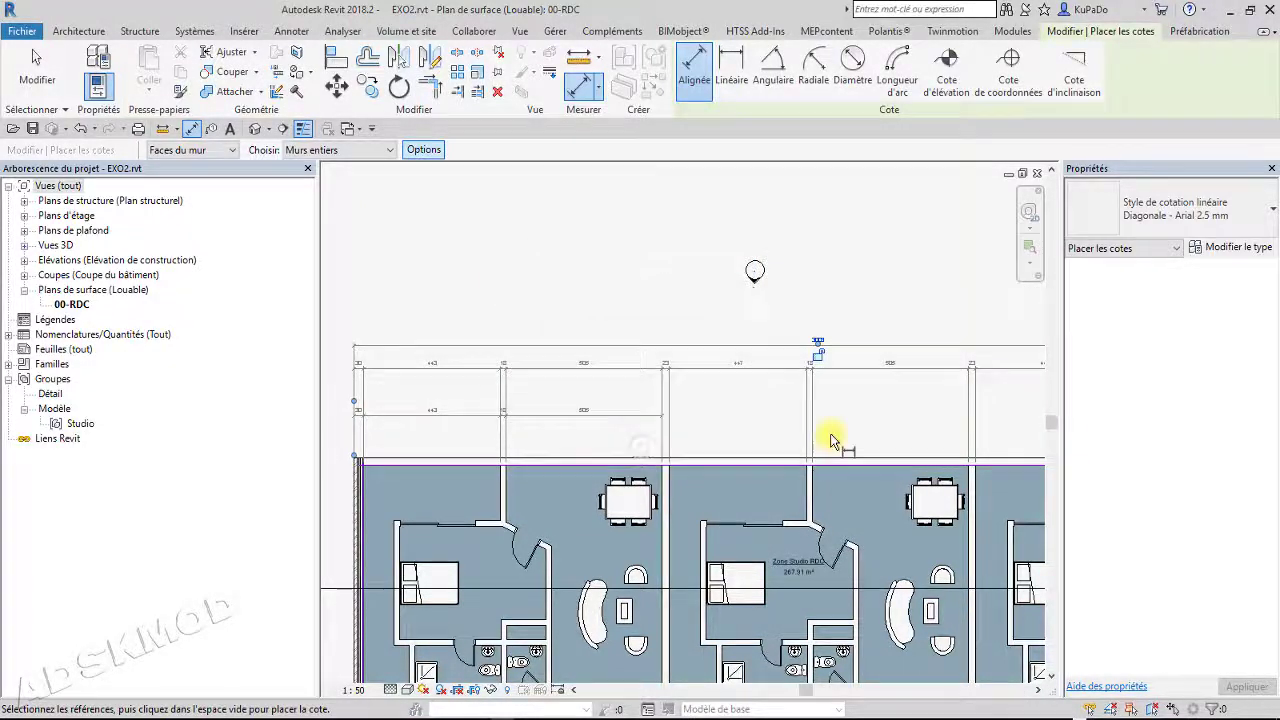
middle_click_drag(829, 437, 677, 422)
scroll(672, 370, "up", 4)
scroll(672, 377, "down", 4)
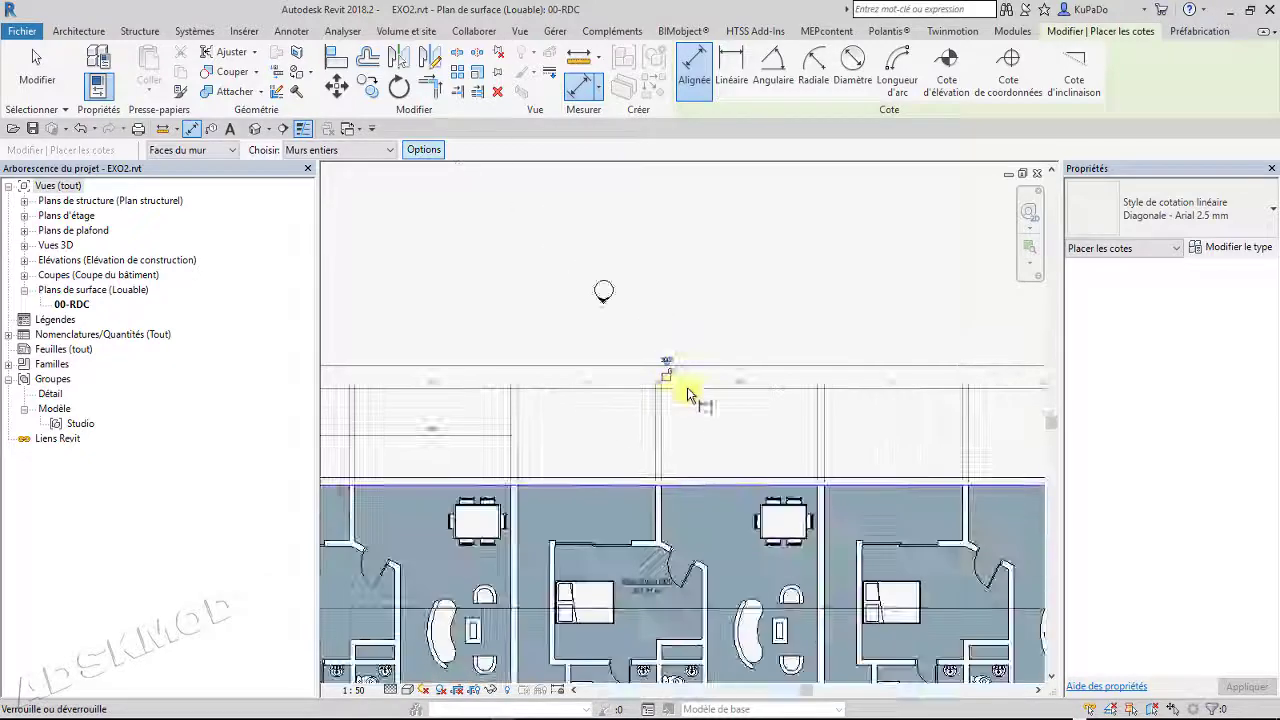
Examine the overall dimension's extents and compare it with the detailed chains above the upper exterior wall
middle_click_drag(801, 442, 339, 413)
scroll(672, 438, "up", 5)
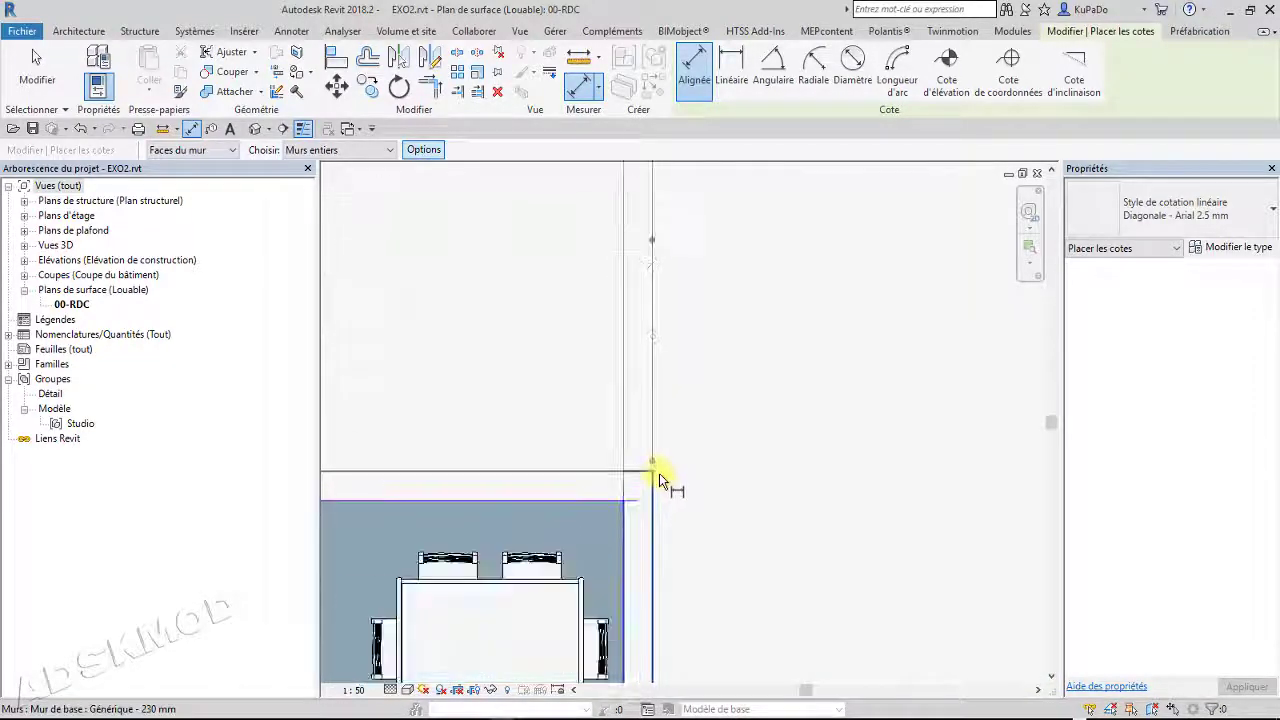
scroll(659, 473, "down", 5)
middle_click_drag(571, 464, 902, 462)
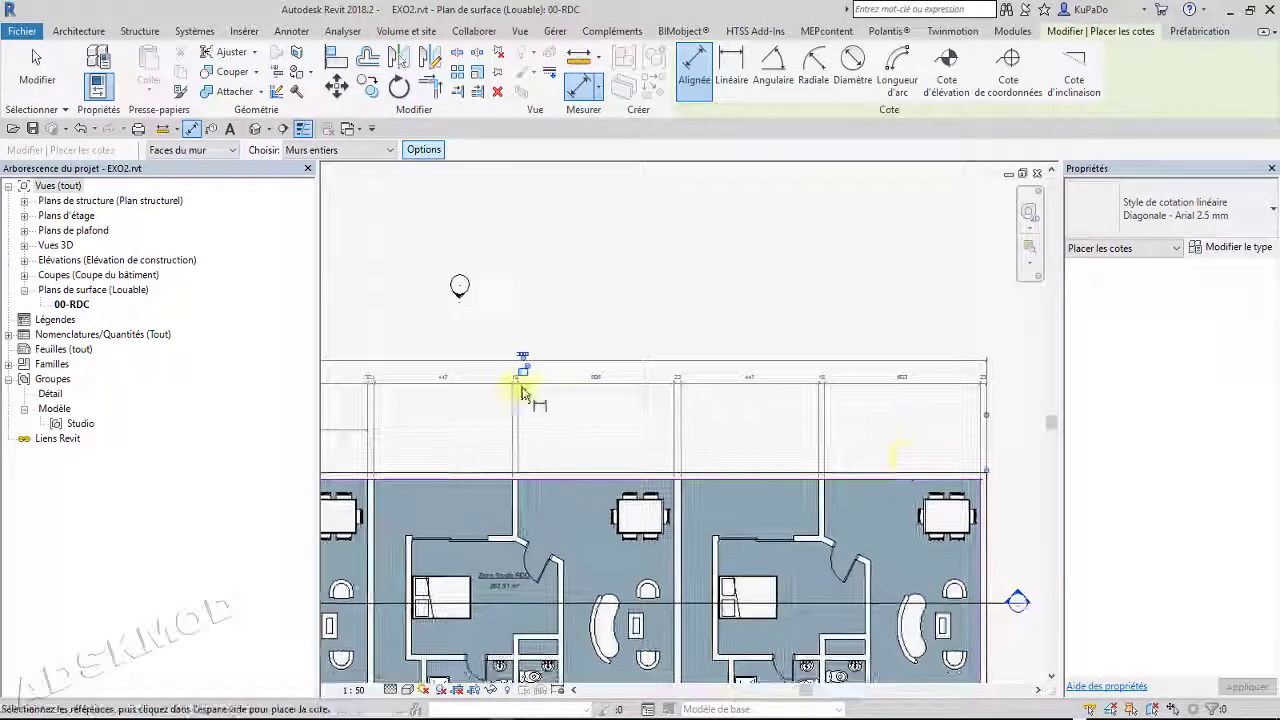
middle_click_drag(524, 399, 807, 424)
scroll(418, 422, "up", 1)
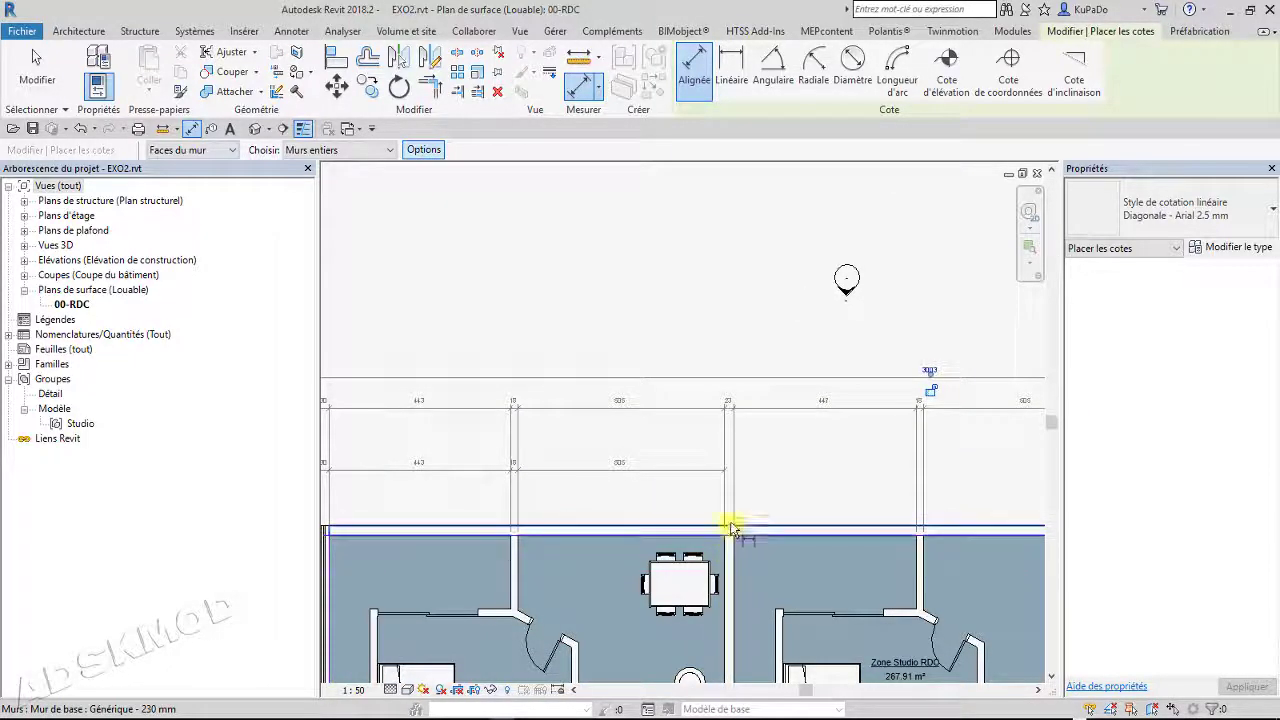
scroll(728, 535, "down", 3)
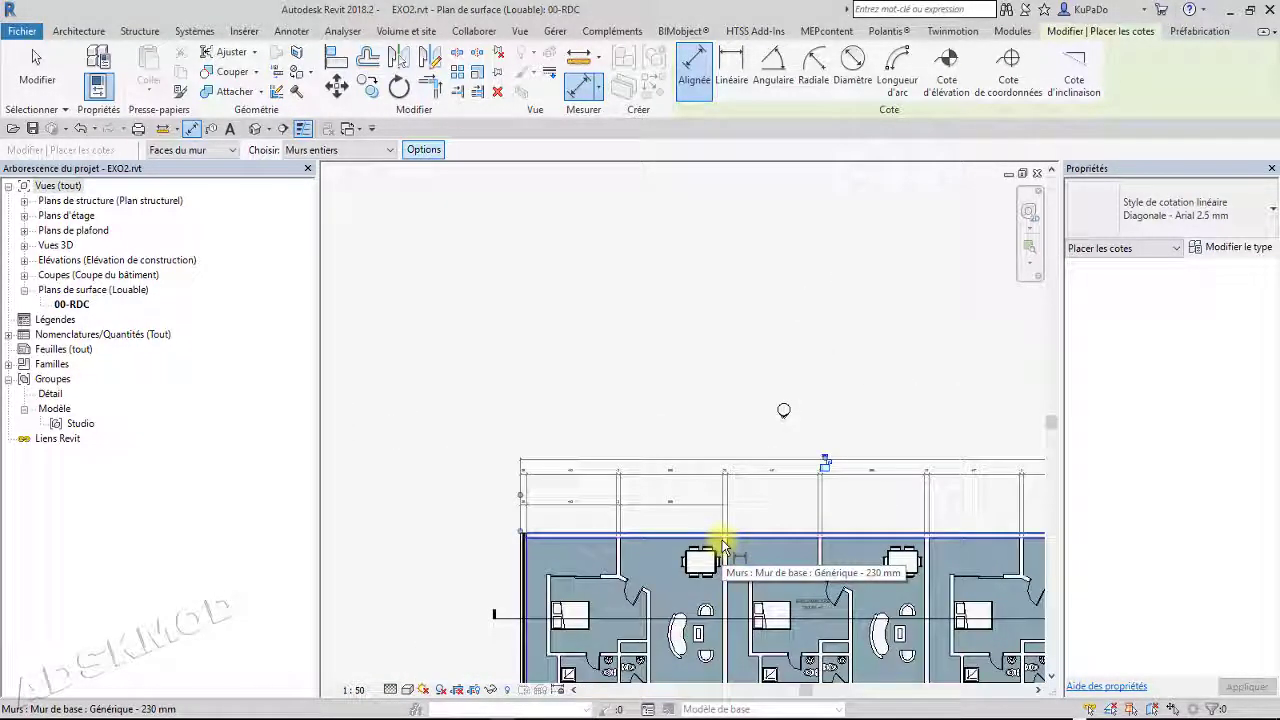
Turn on Intersection des murs for automatic dimensions and dimension the teal zone's upper wall with Murs entiers, placing the chain in the circulation area
left_click(410, 152)
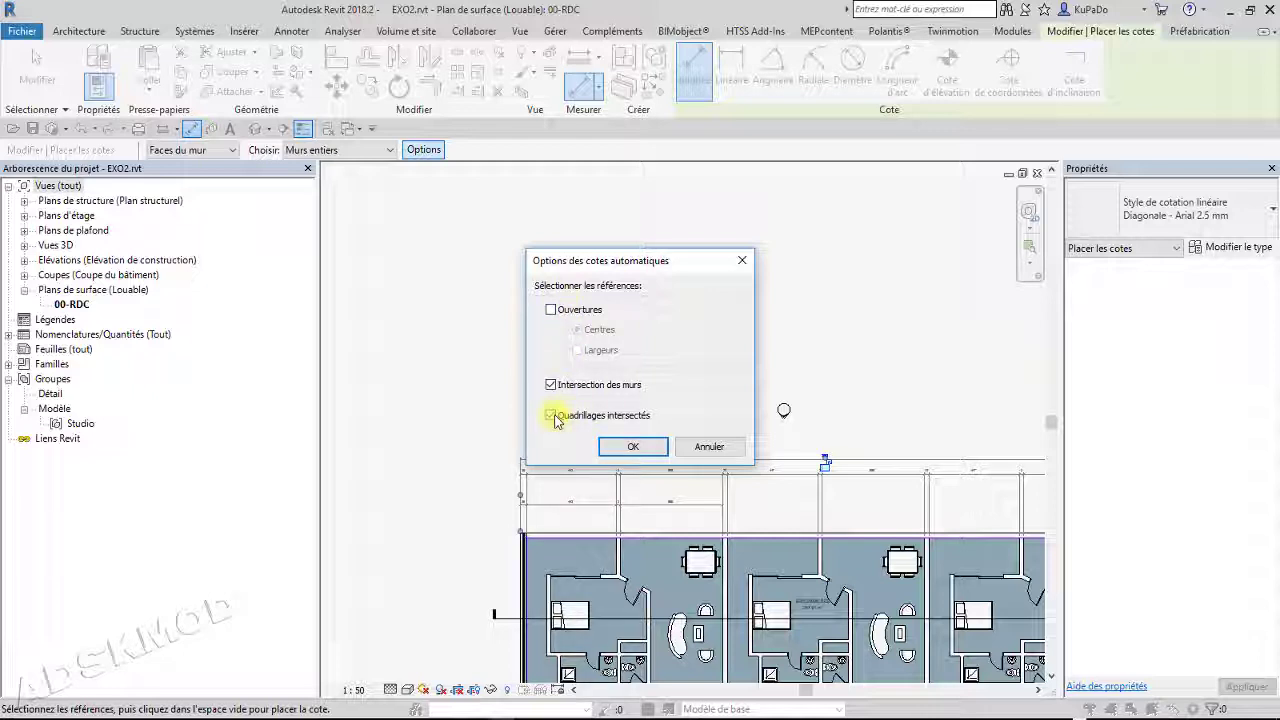
left_click(613, 445)
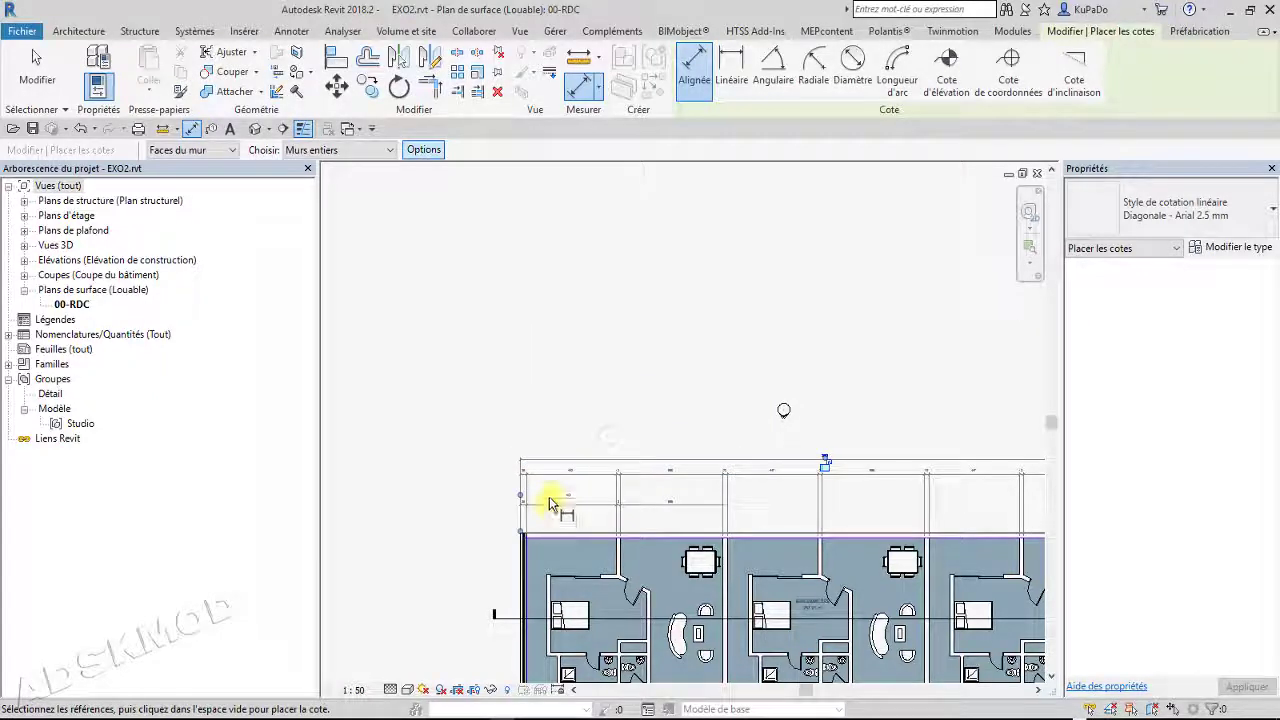
middle_click_drag(549, 504, 443, 126)
middle_click_drag(486, 289, 462, 377)
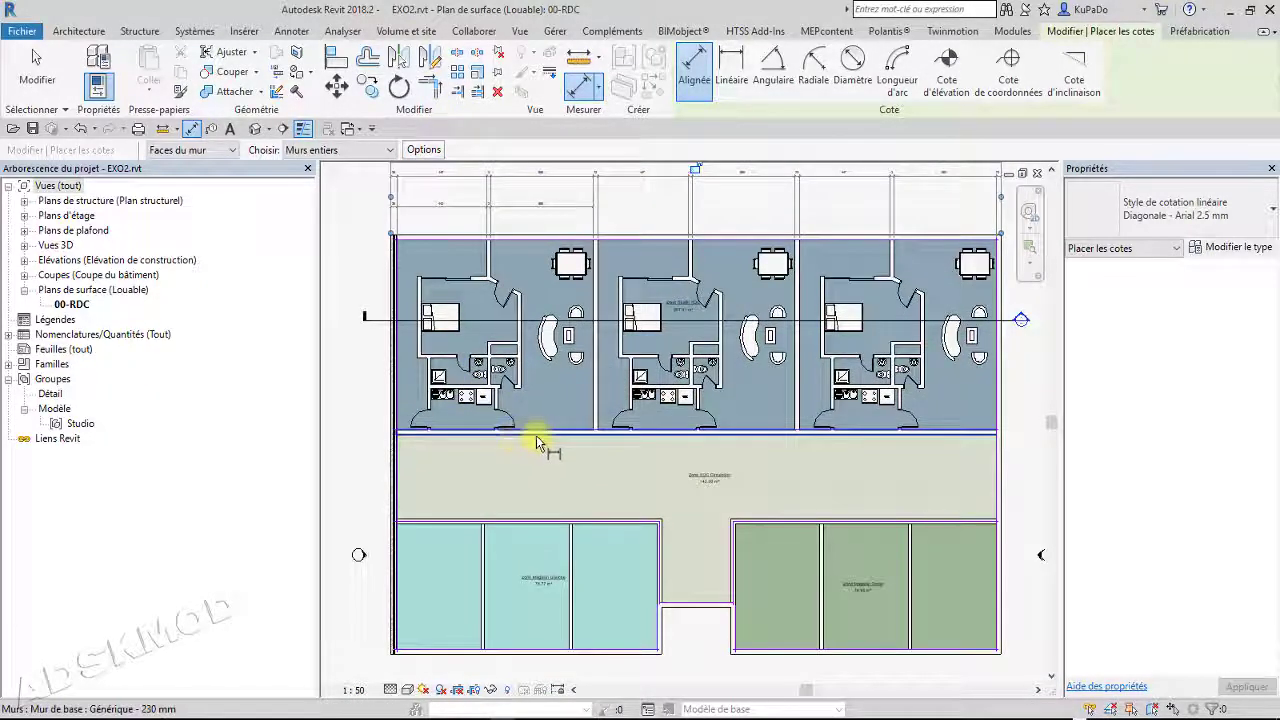
left_click(503, 521)
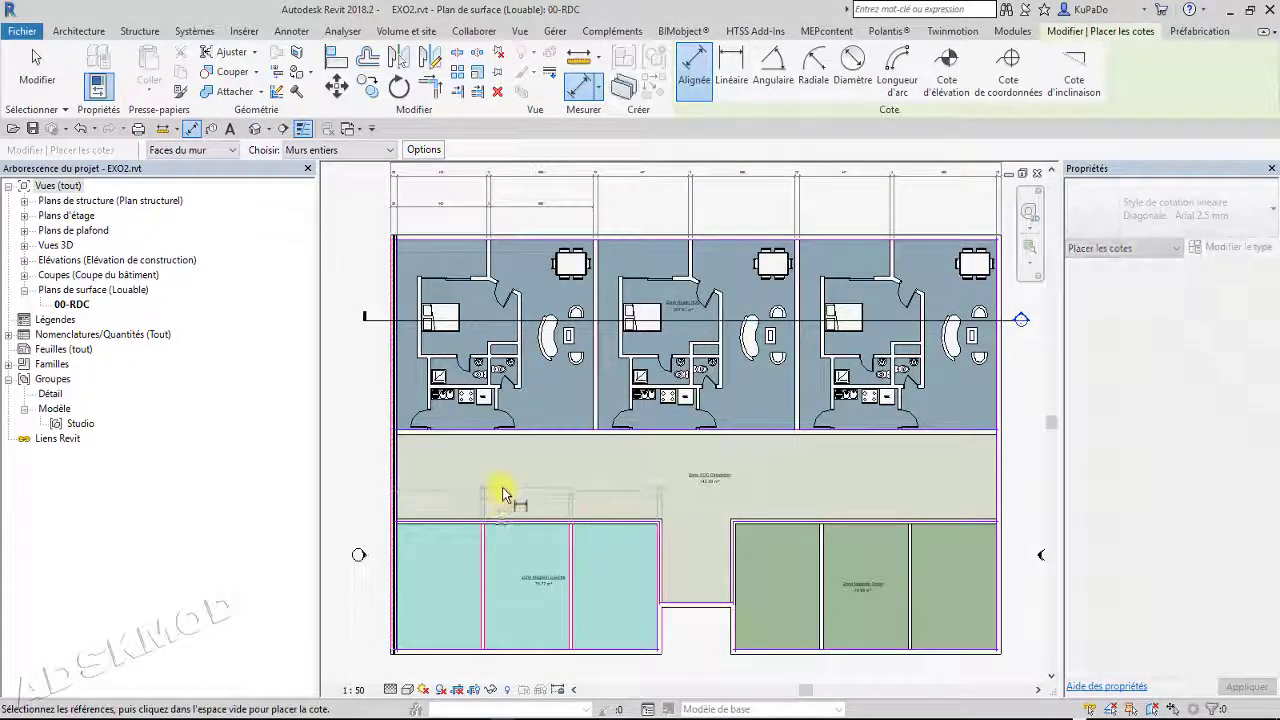
left_click(491, 505)
scroll(400, 495, "up", 5)
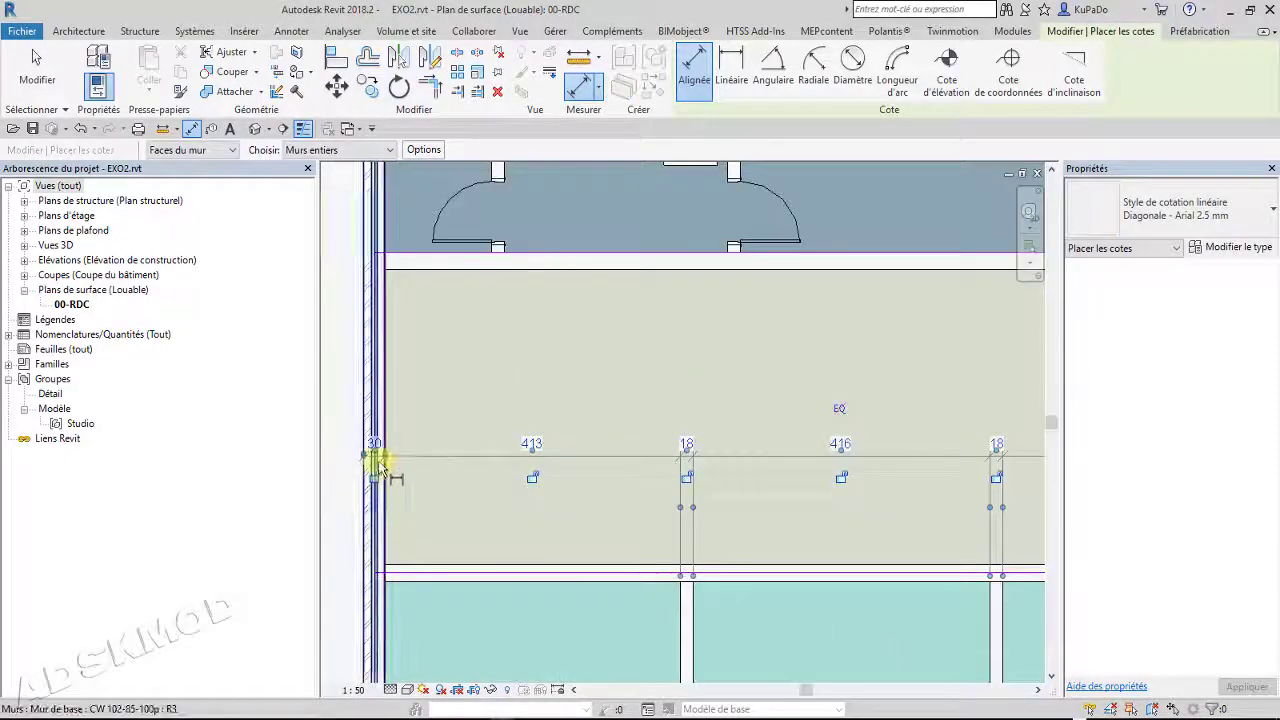
middle_click_drag(620, 503, 486, 491)
middle_click_drag(594, 480, 419, 477)
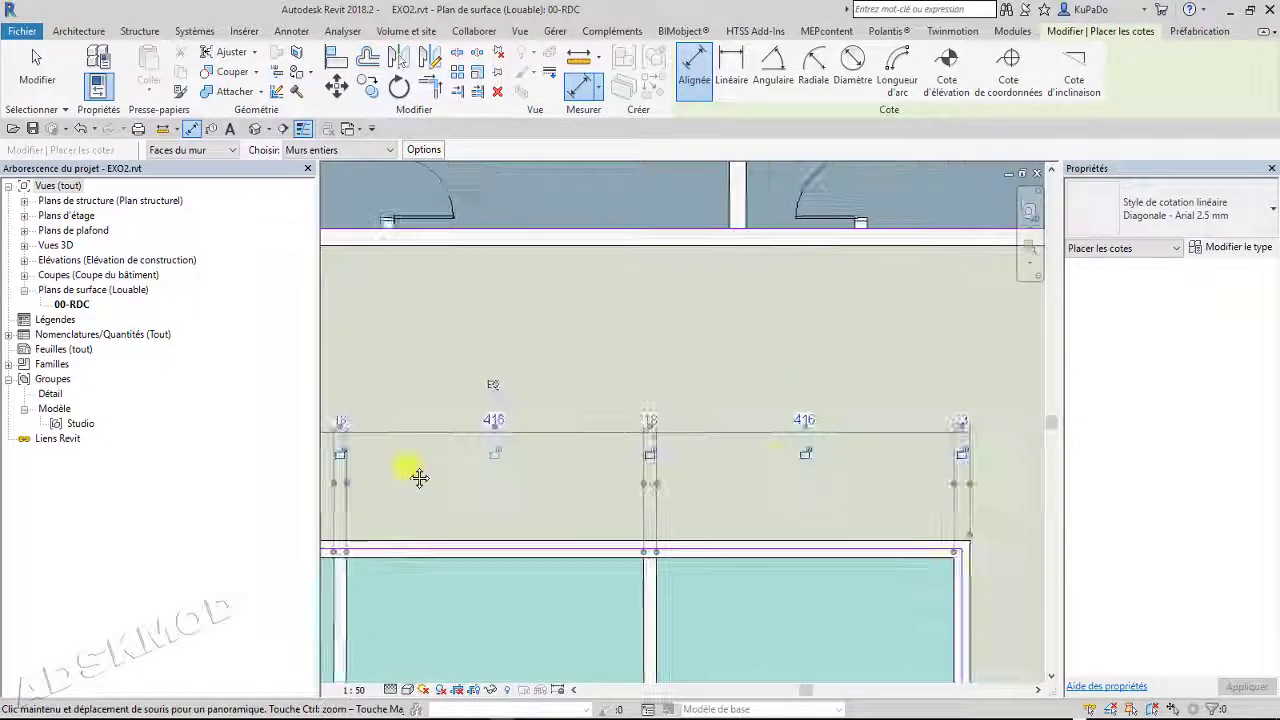
middle_click_drag(779, 466, 603, 474)
scroll(611, 474, "down", 4)
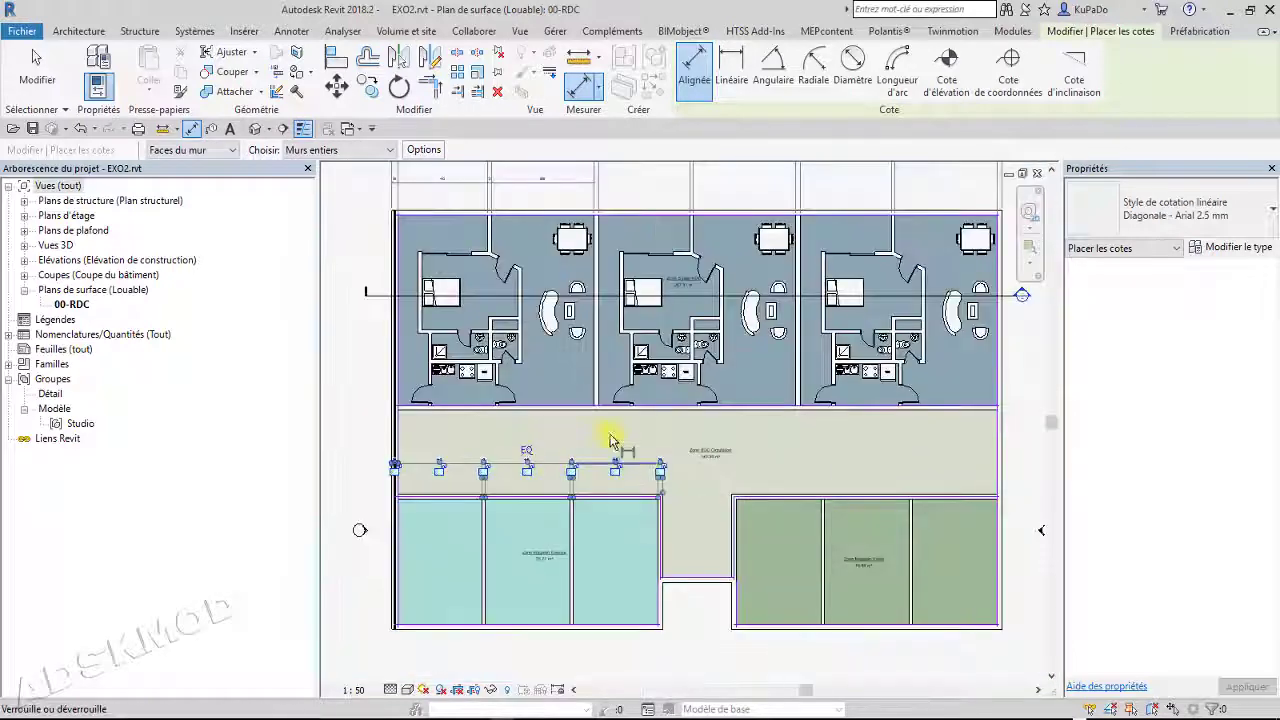
left_click(422, 151)
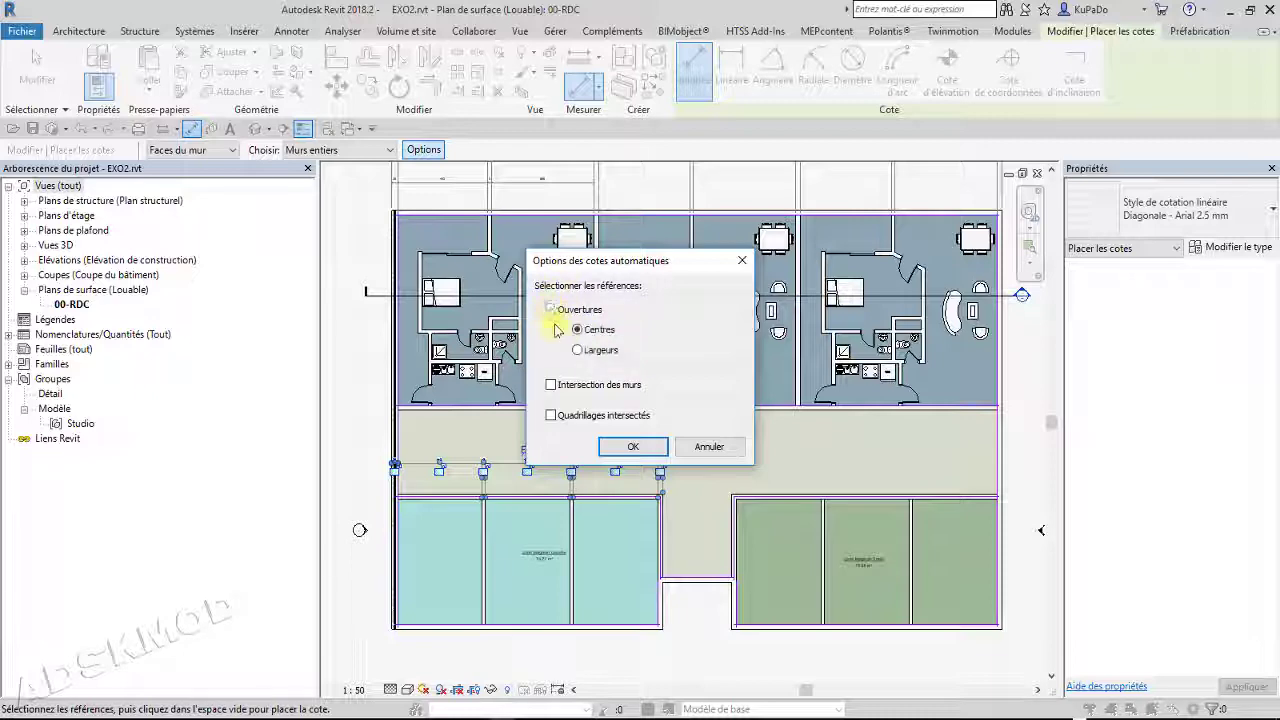
left_click(741, 260)
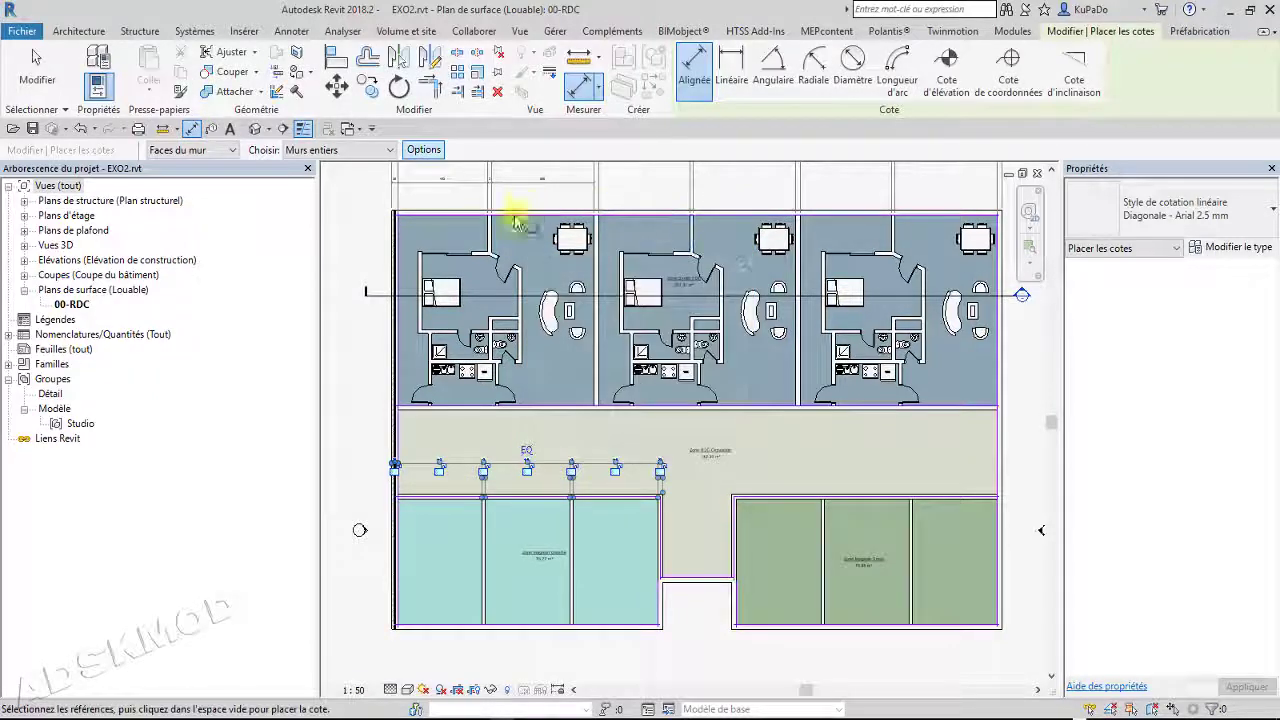
middle_click_drag(580, 277, 516, 367)
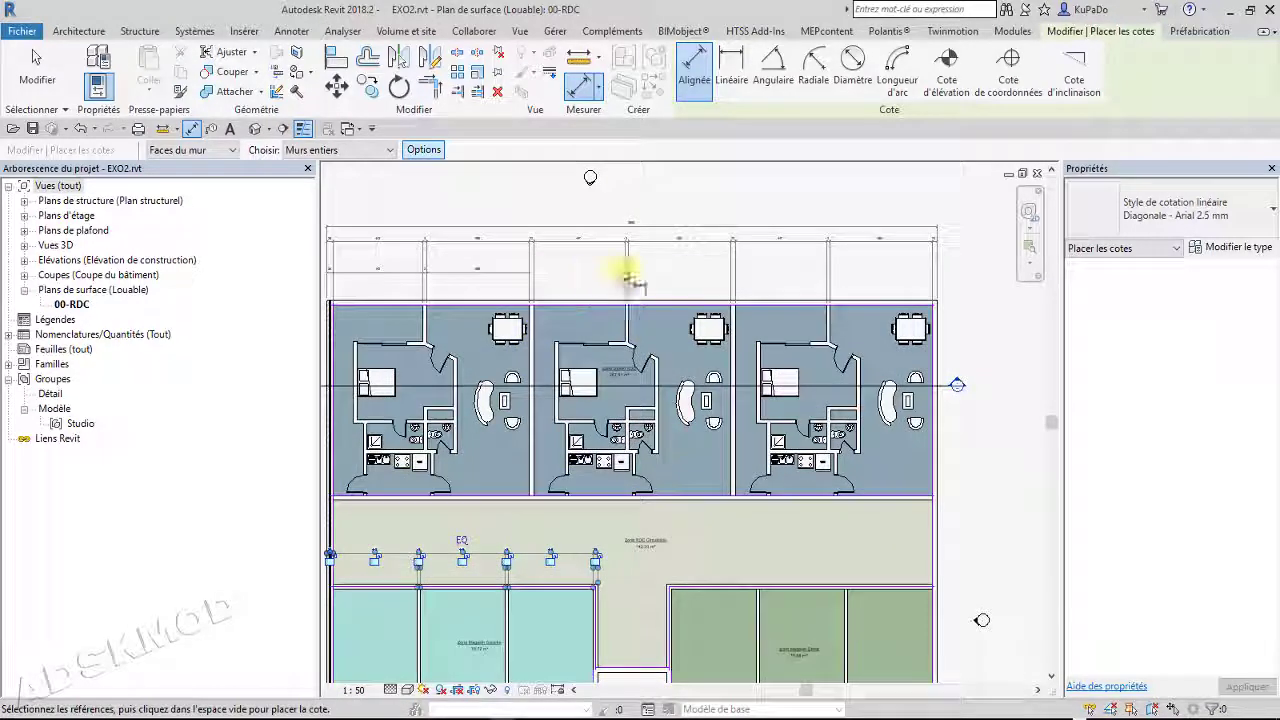
left_click(431, 155)
key("Escape")
key("Escape")
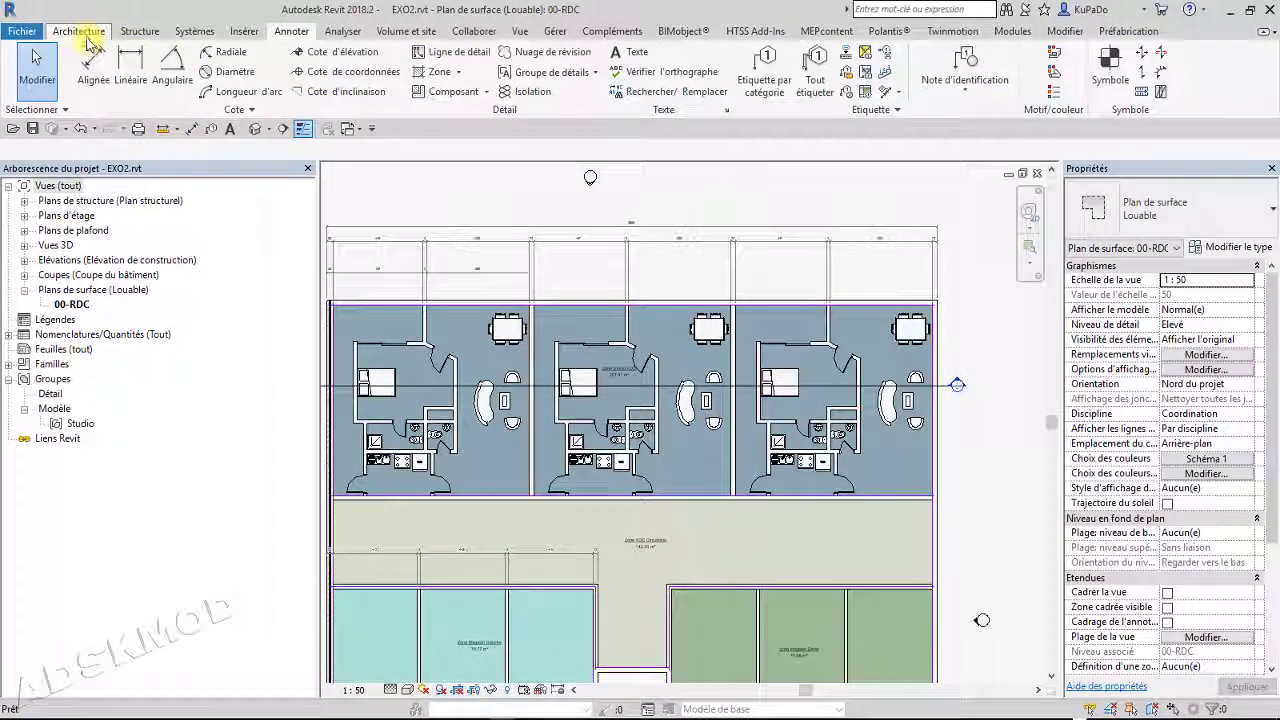
Load the Fenêtre-Ouverture carrée.rfa family from the Fenêtres folder and place two 0900 x 1200mm windows per studio in the upper exterior wall
left_click(78, 31)
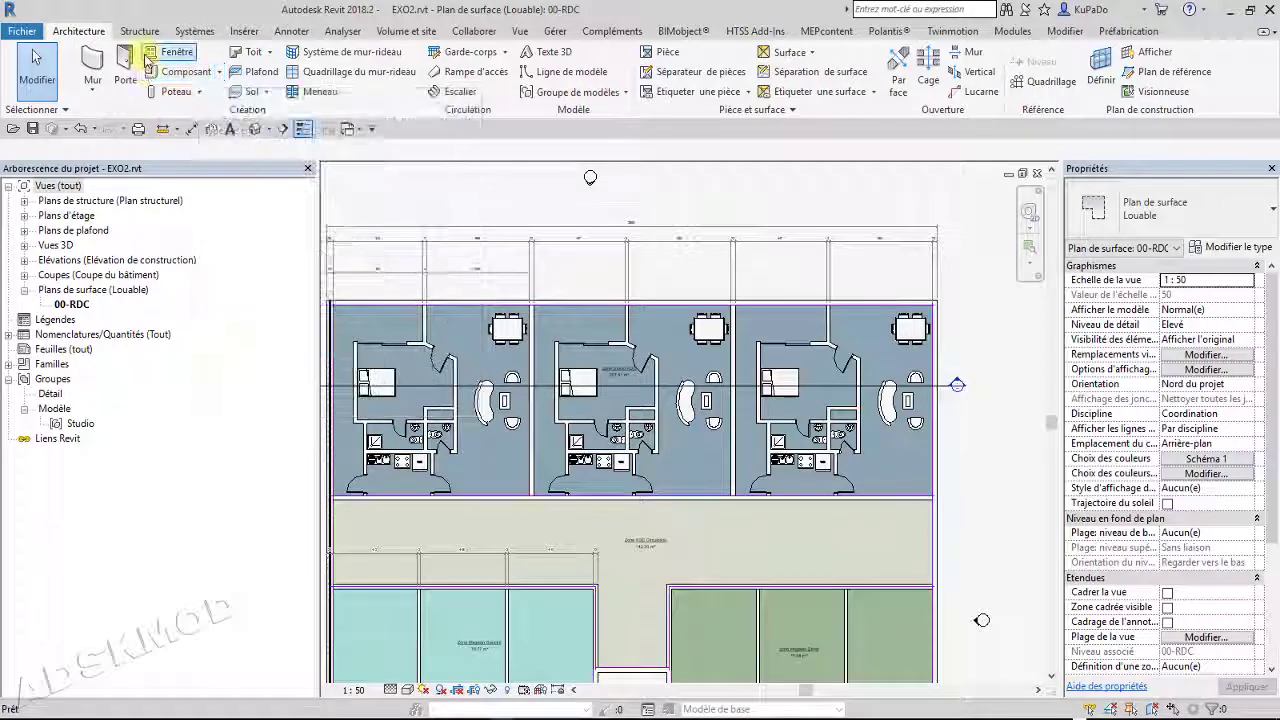
left_click(172, 51)
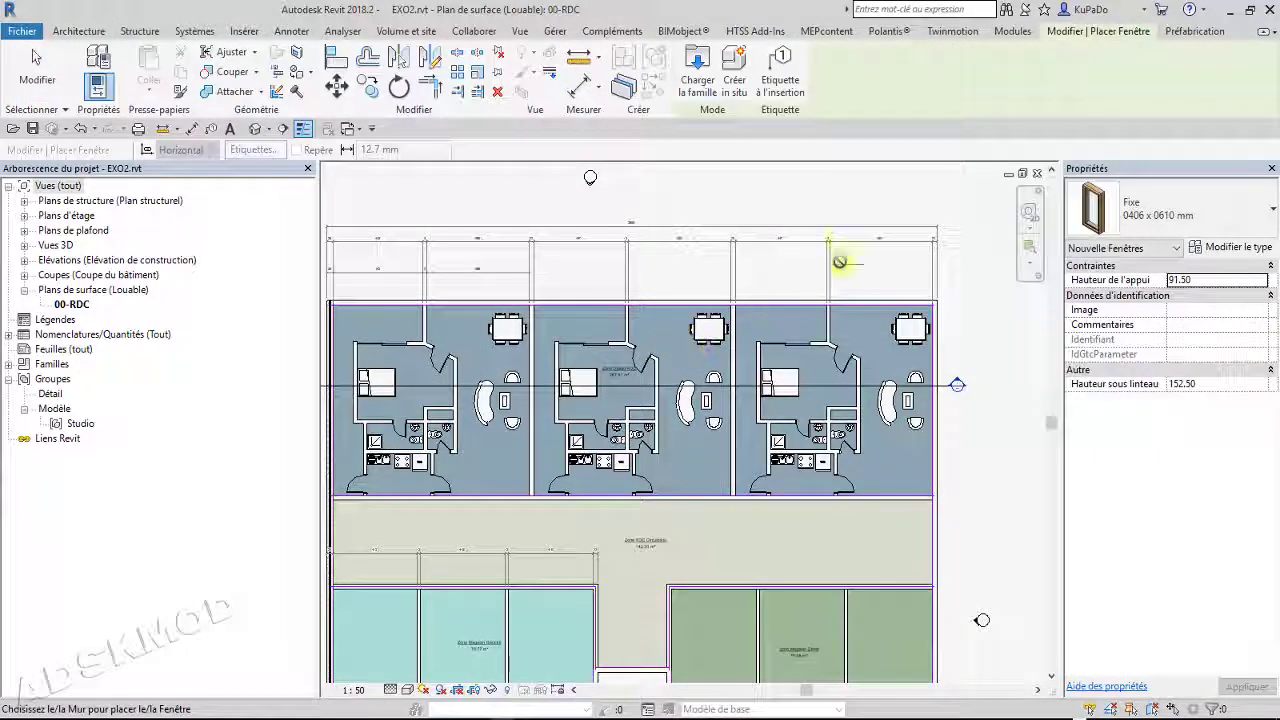
left_click(690, 82)
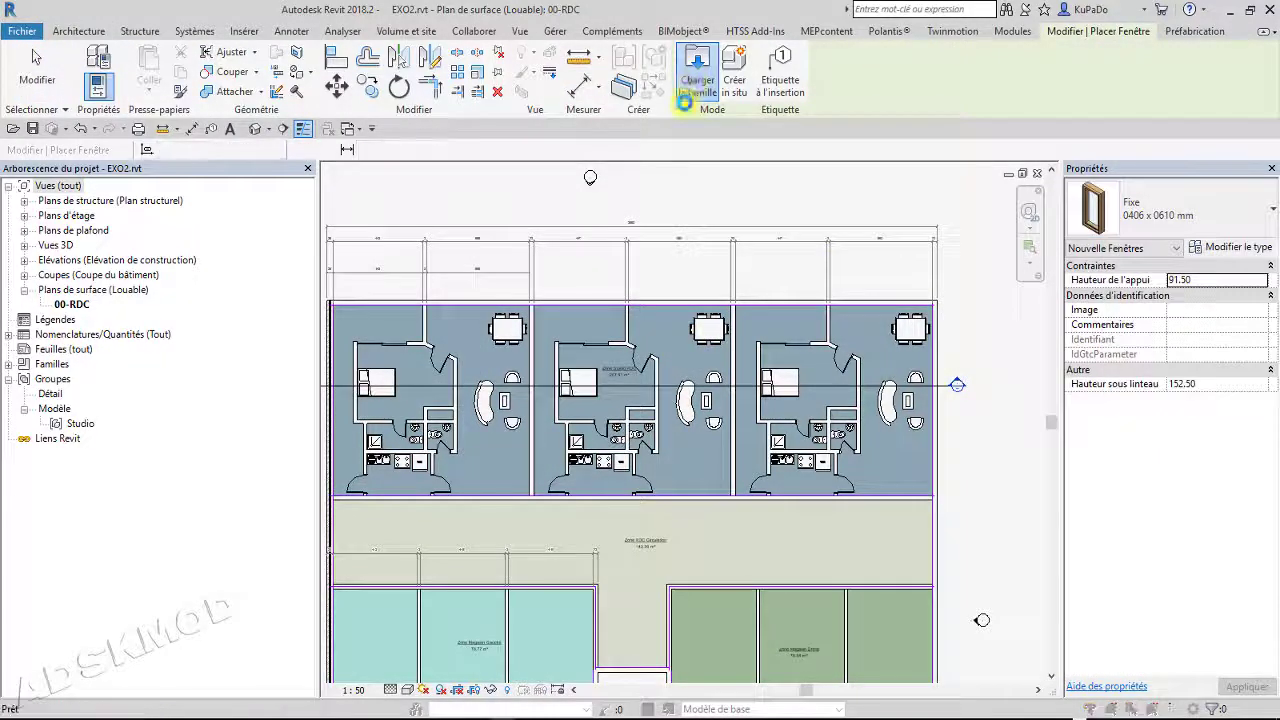
left_click(1085, 44)
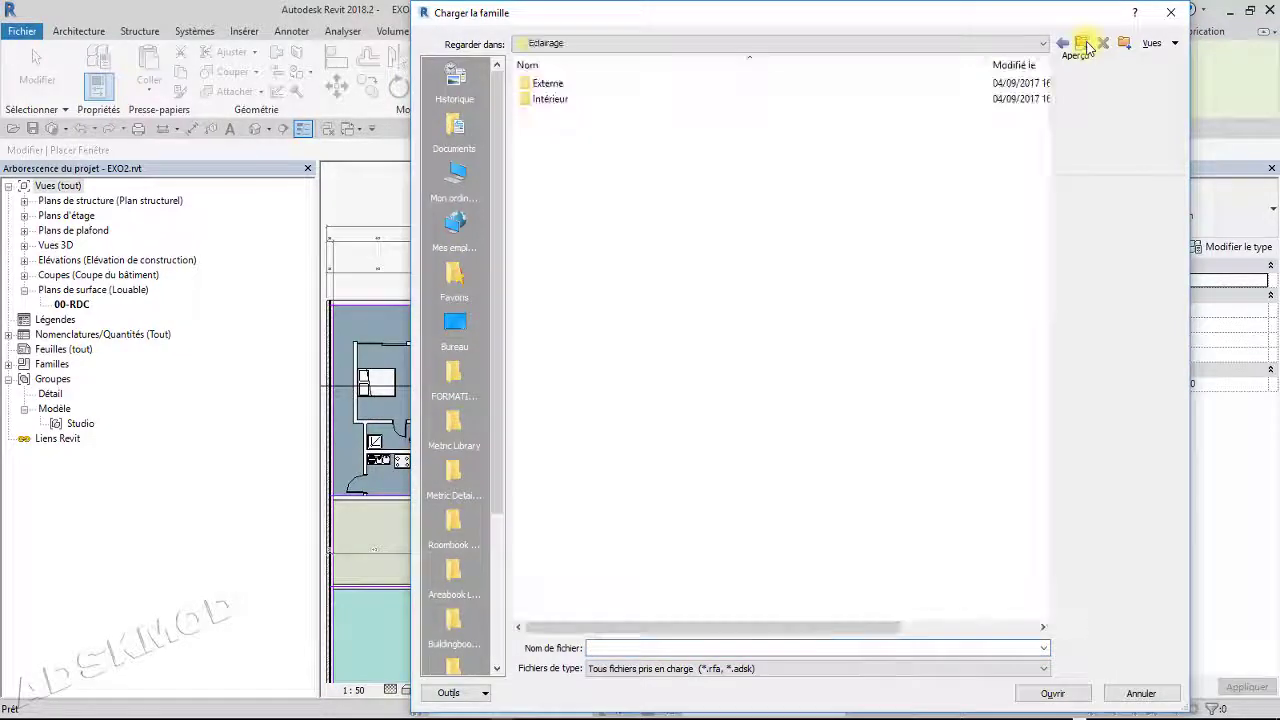
left_click(1085, 44)
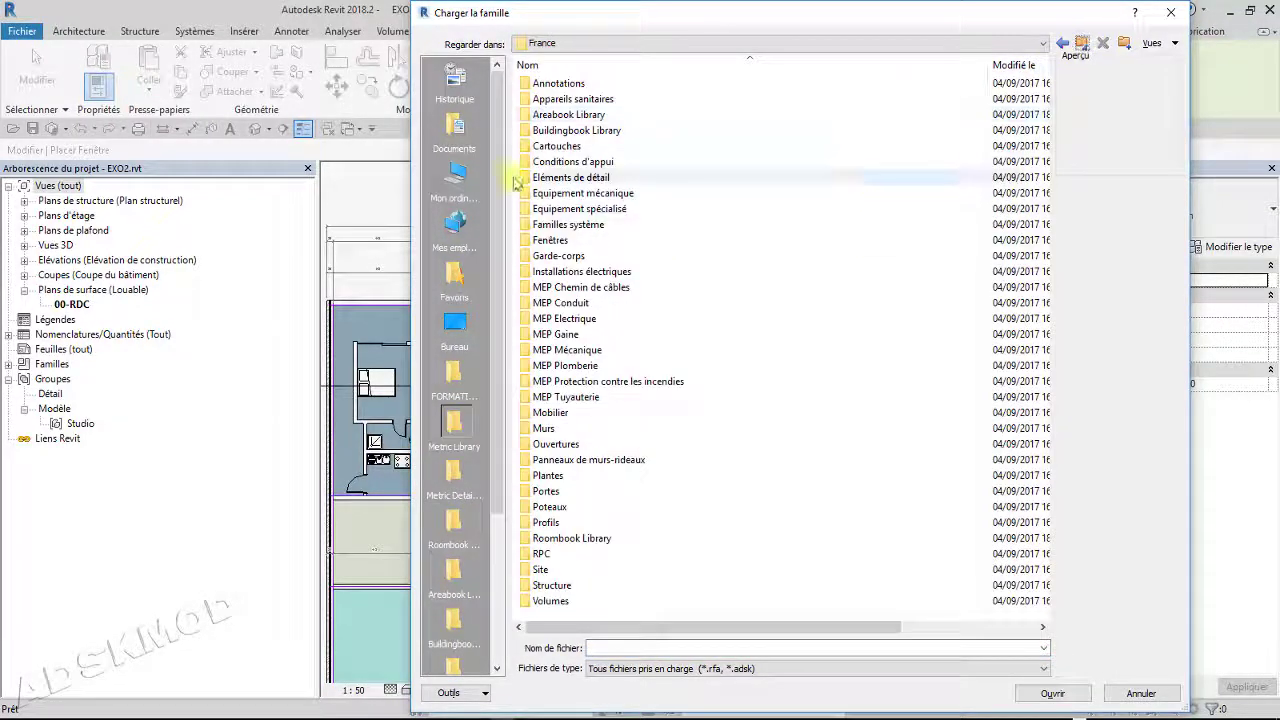
double_click(550, 240)
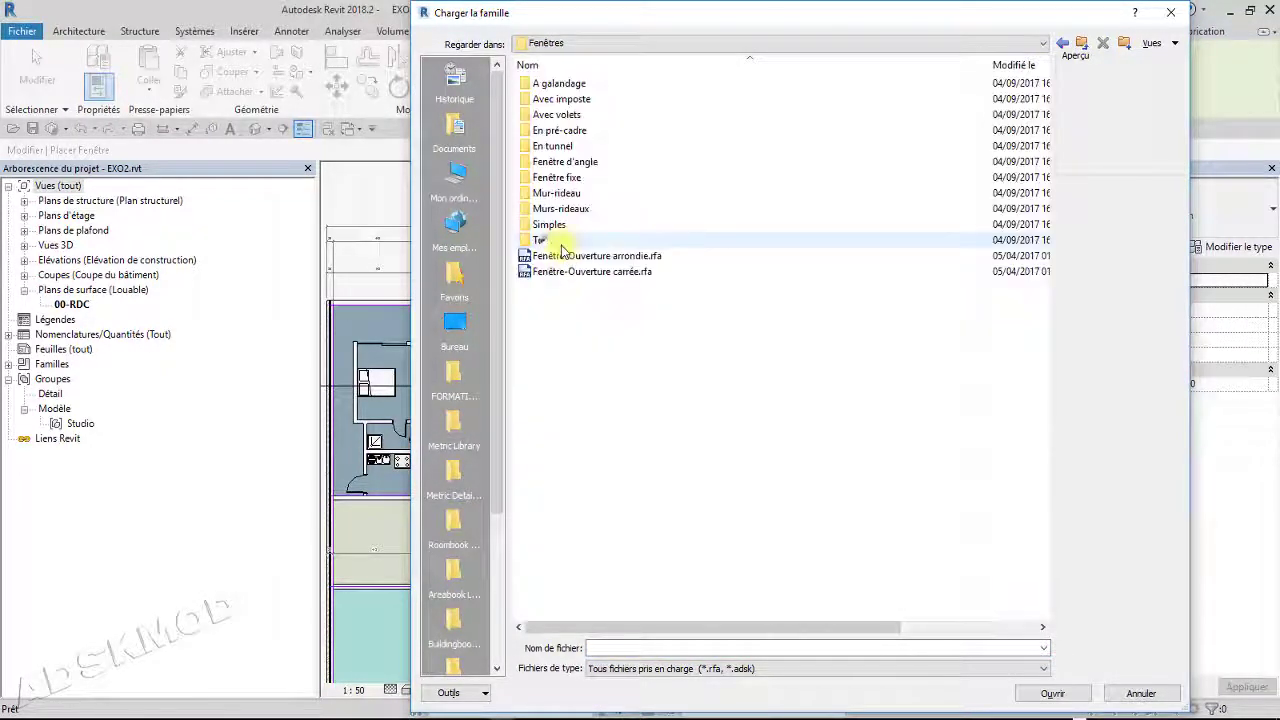
left_click(618, 279)
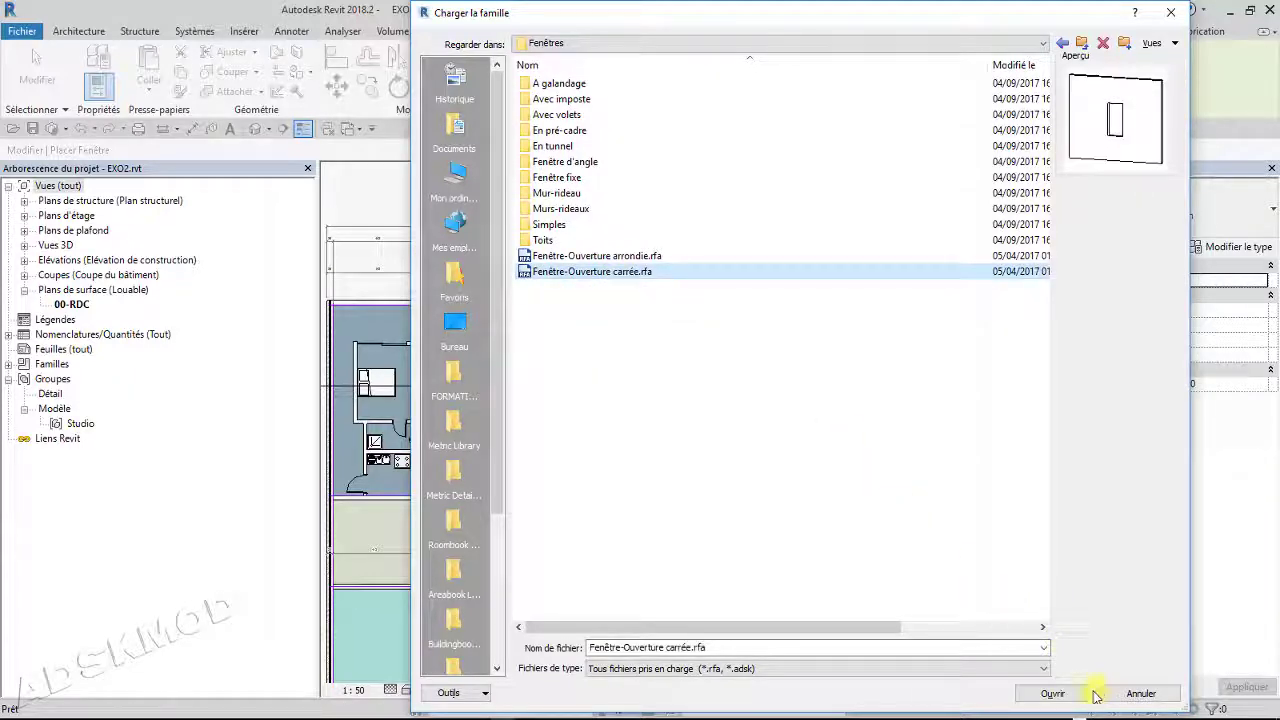
left_click(1052, 692)
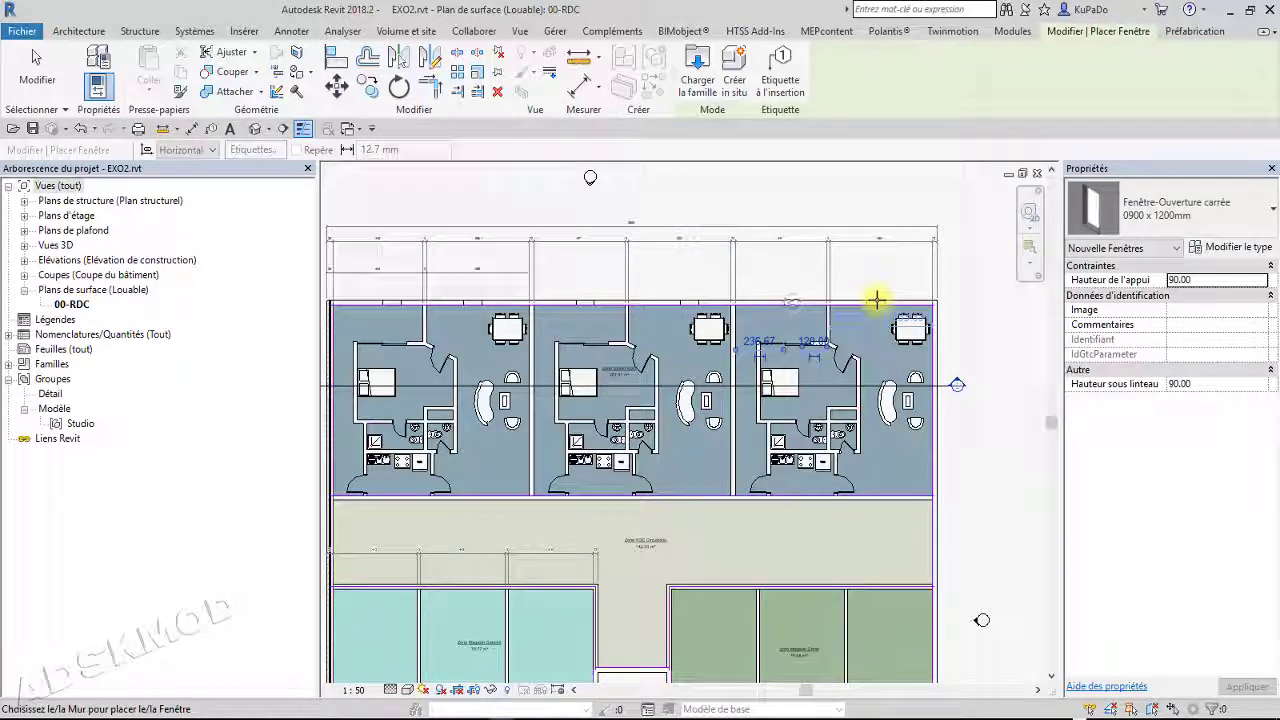
key("Escape")
key("Escape")
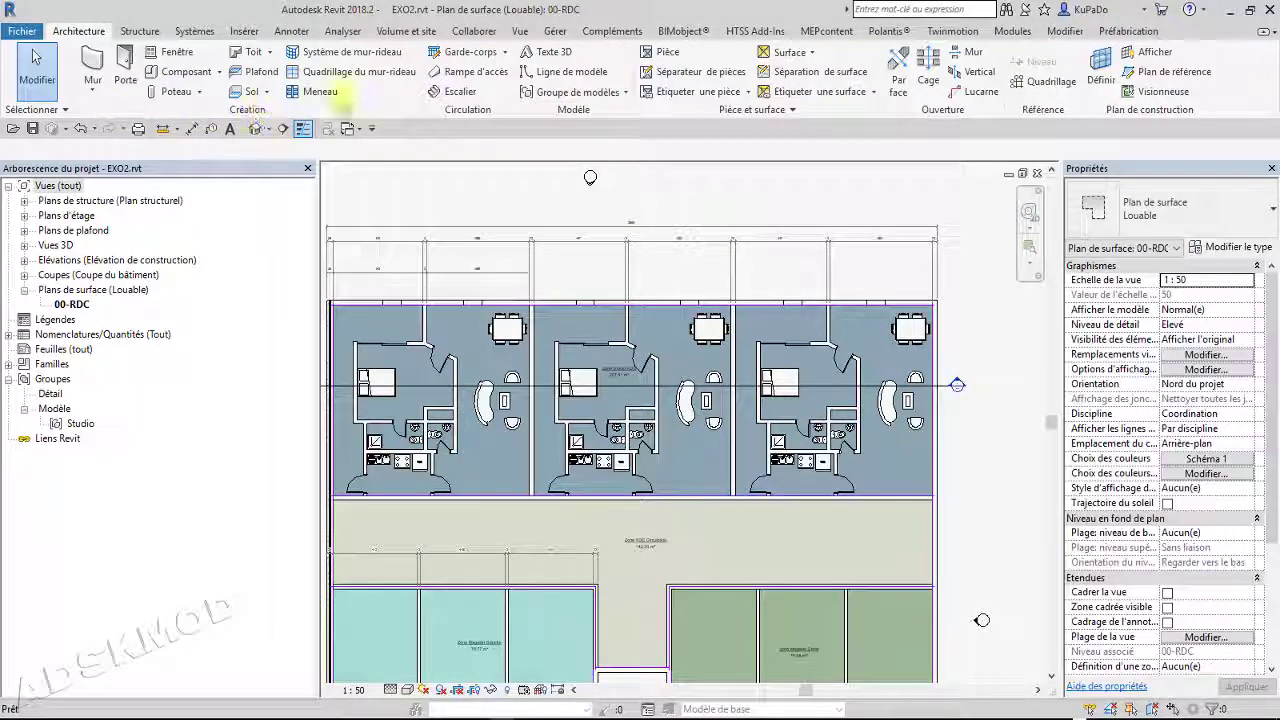
Dimension the upper exterior wall with aligned Murs entiers, using Ouvertures set to Centres and Intersection des murs off, just above the wall
left_click(289, 31)
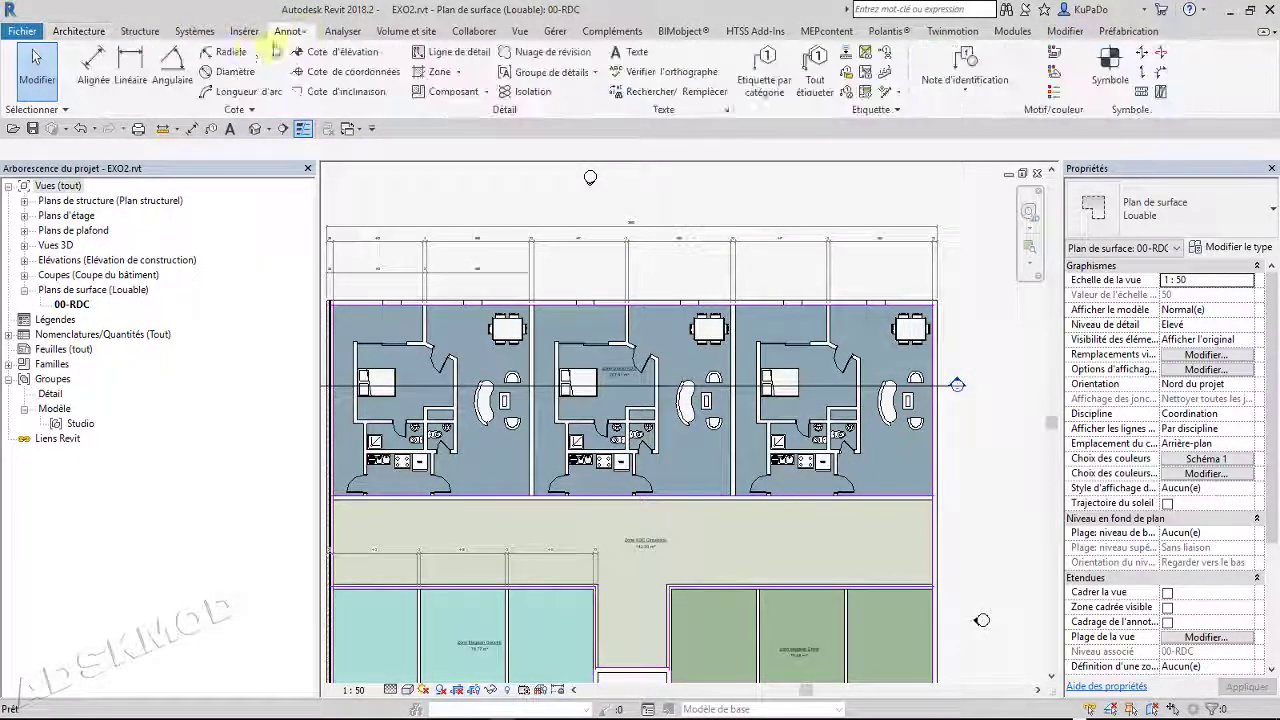
left_click(106, 76)
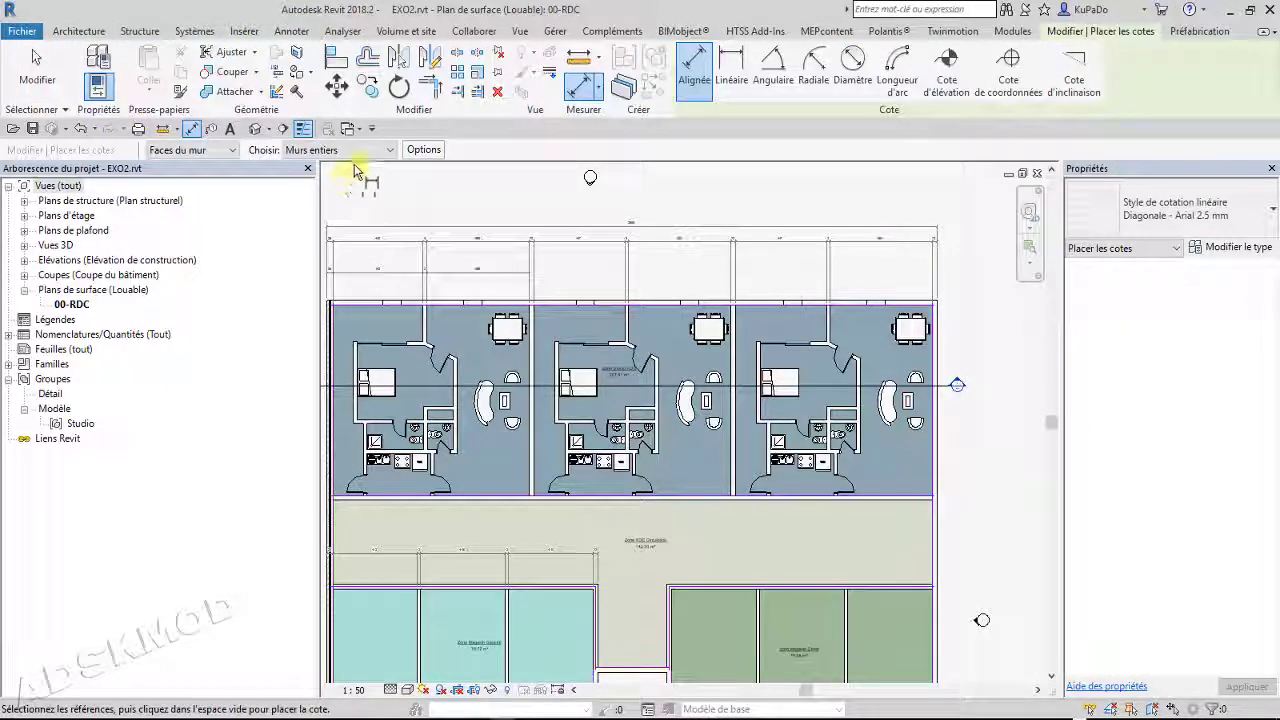
left_click(424, 152)
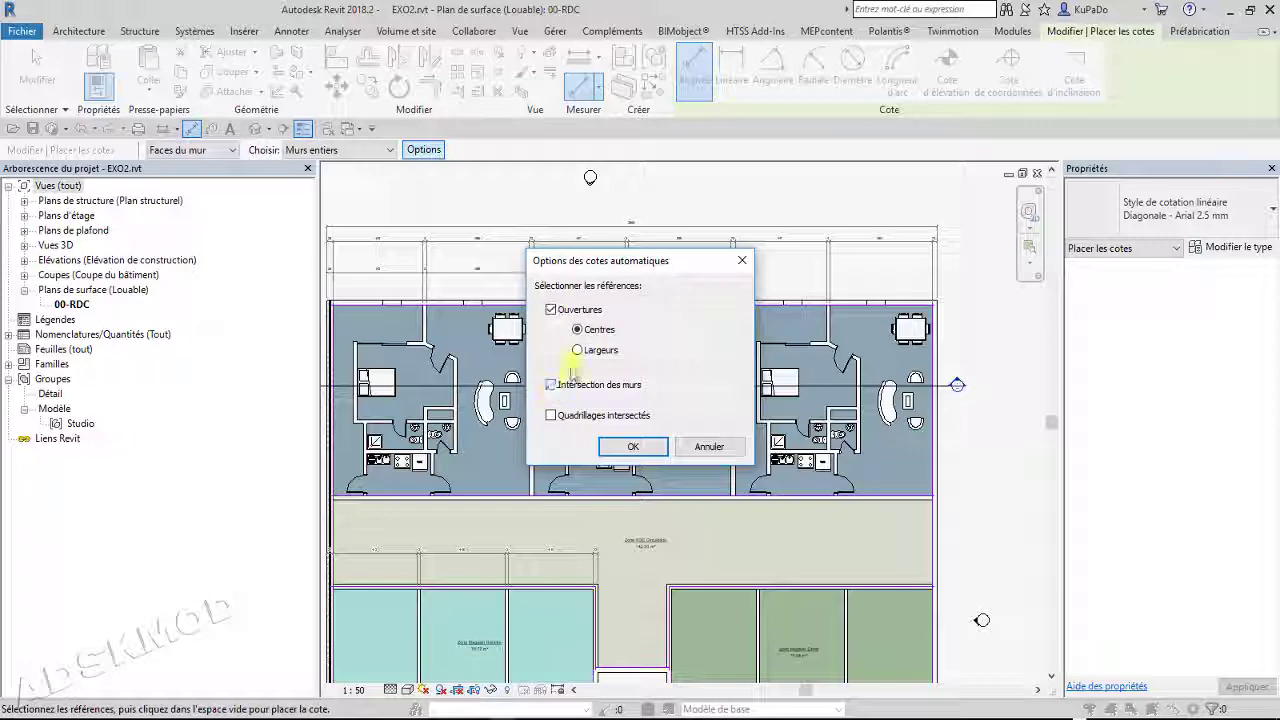
left_click(651, 453)
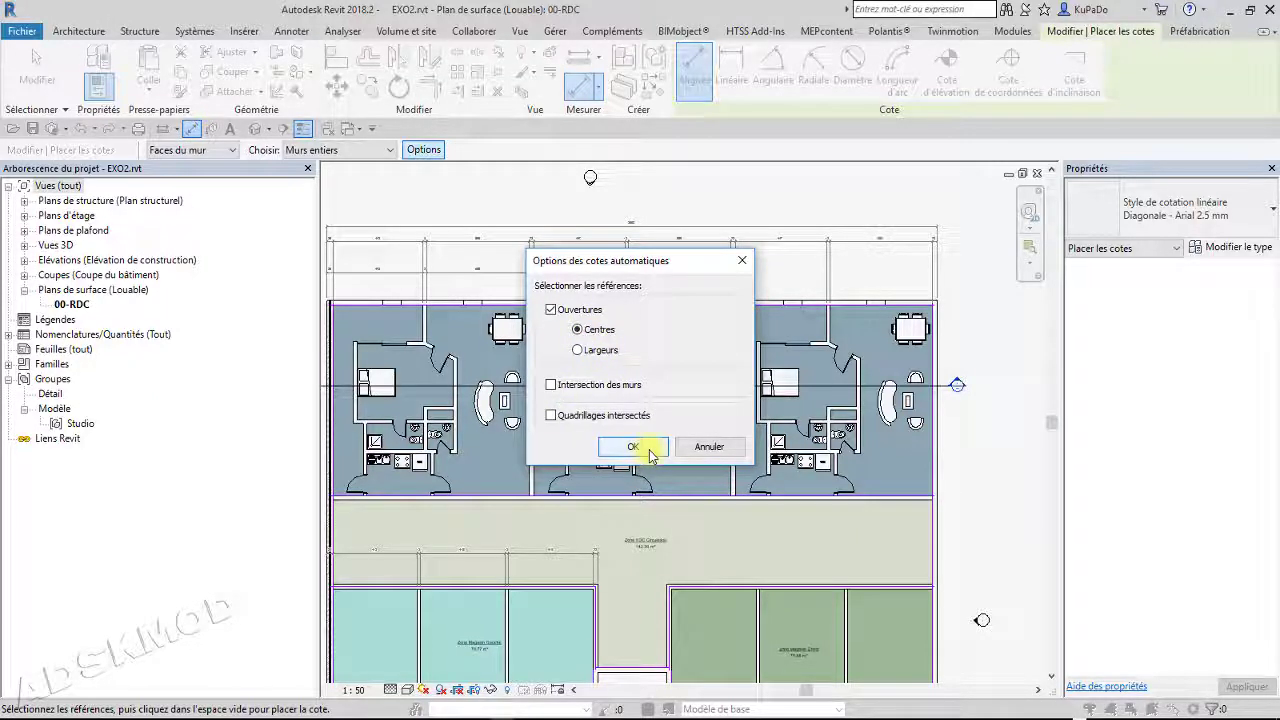
left_click(651, 450)
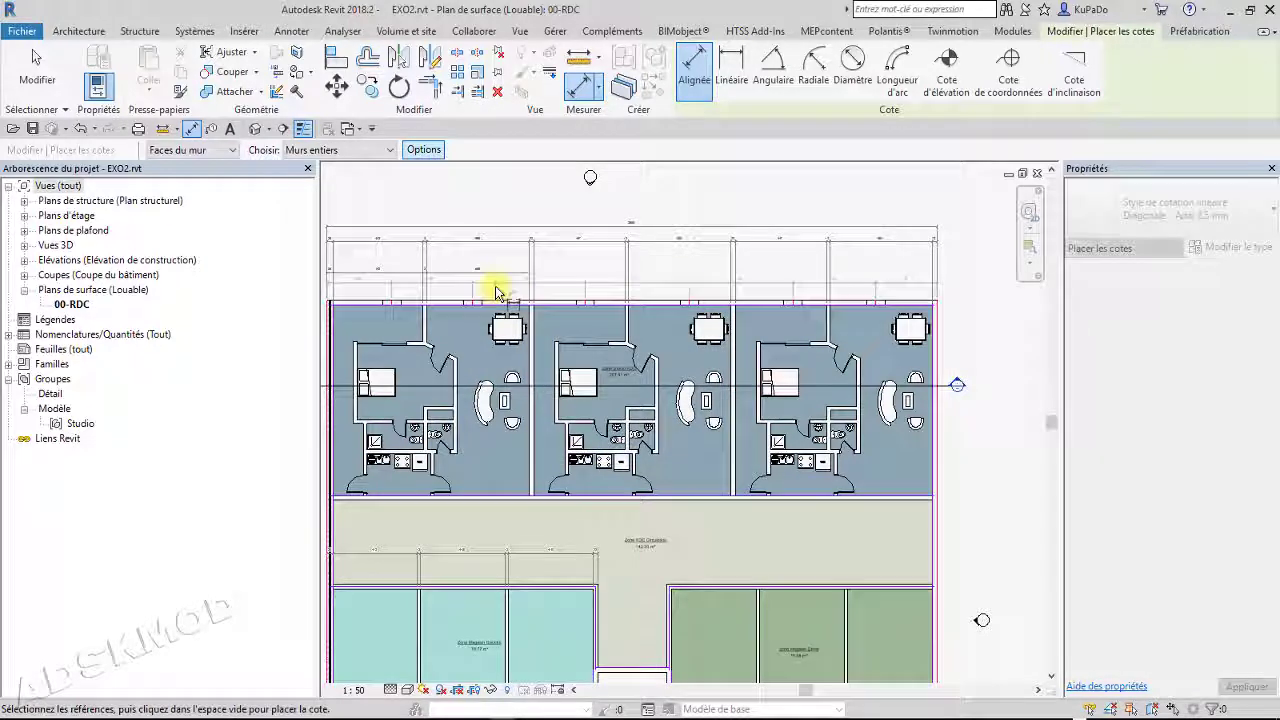
scroll(500, 290, "up", 3)
scroll(500, 290, "up", 2)
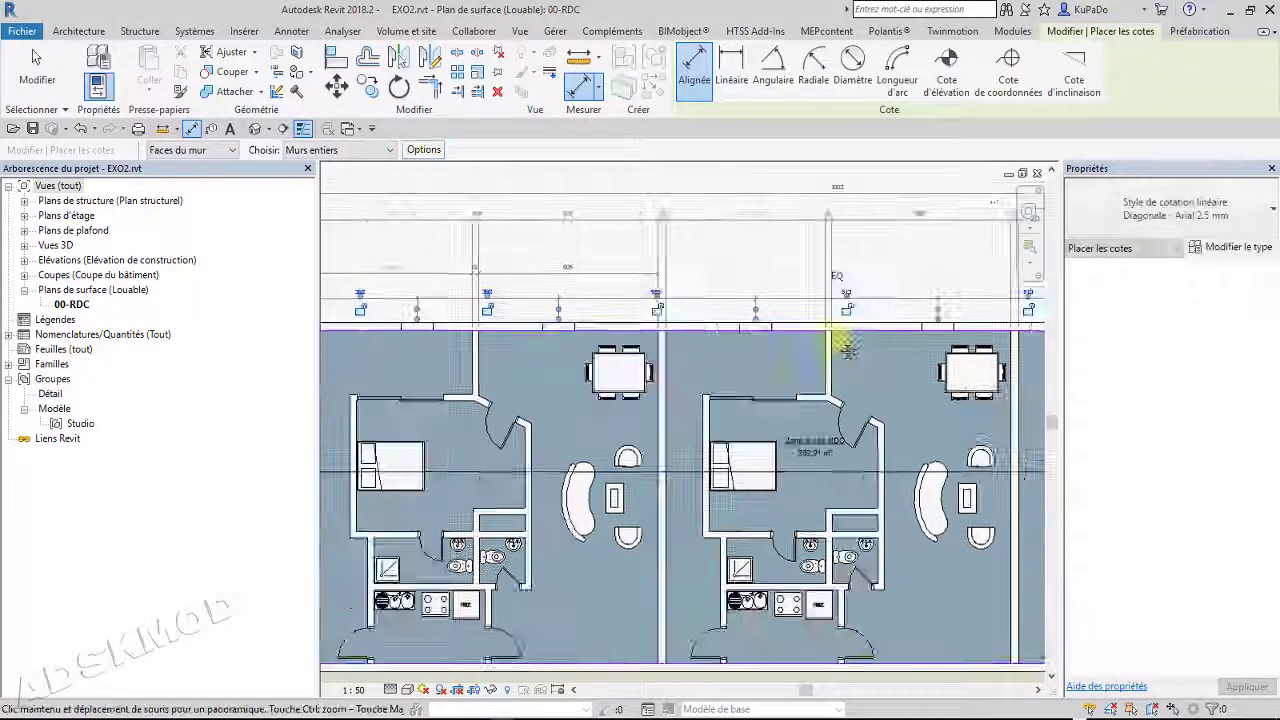
scroll(670, 343, "up", 3)
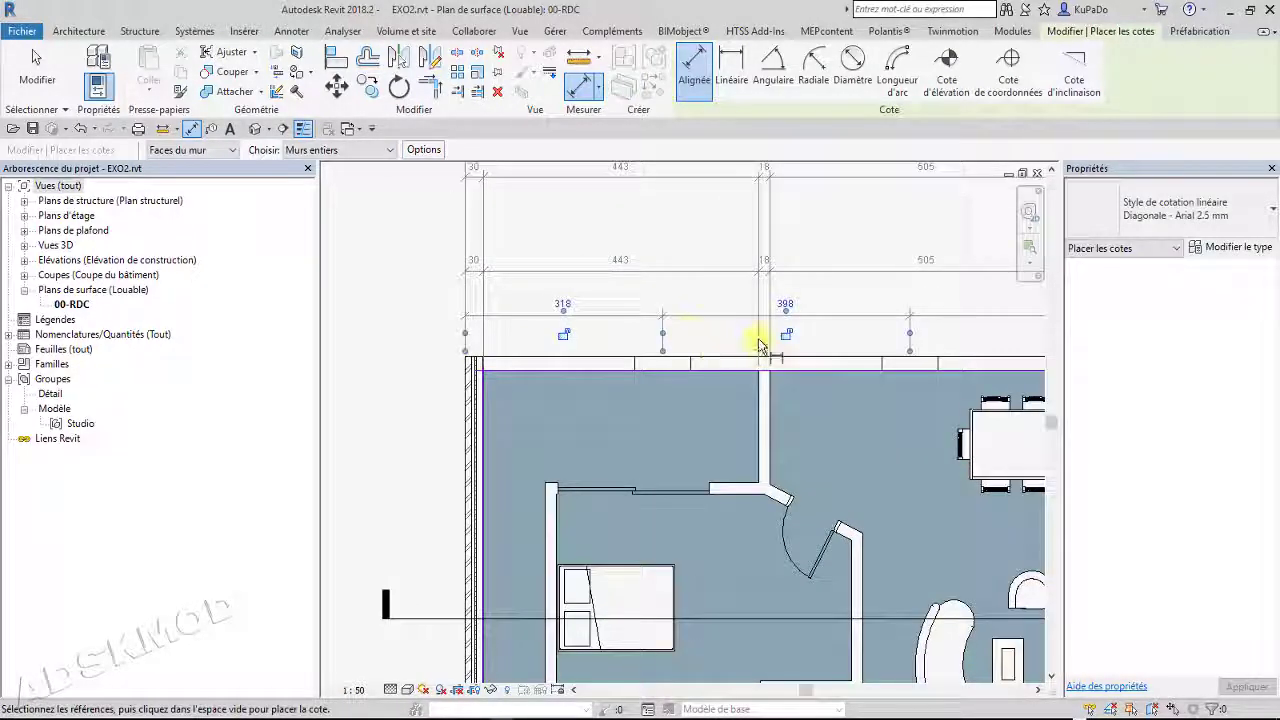
Switch the Ouvertures references to Largeurs and dimension the upper exterior wall again, placing the chain above the window-centre chain
left_click(423, 150)
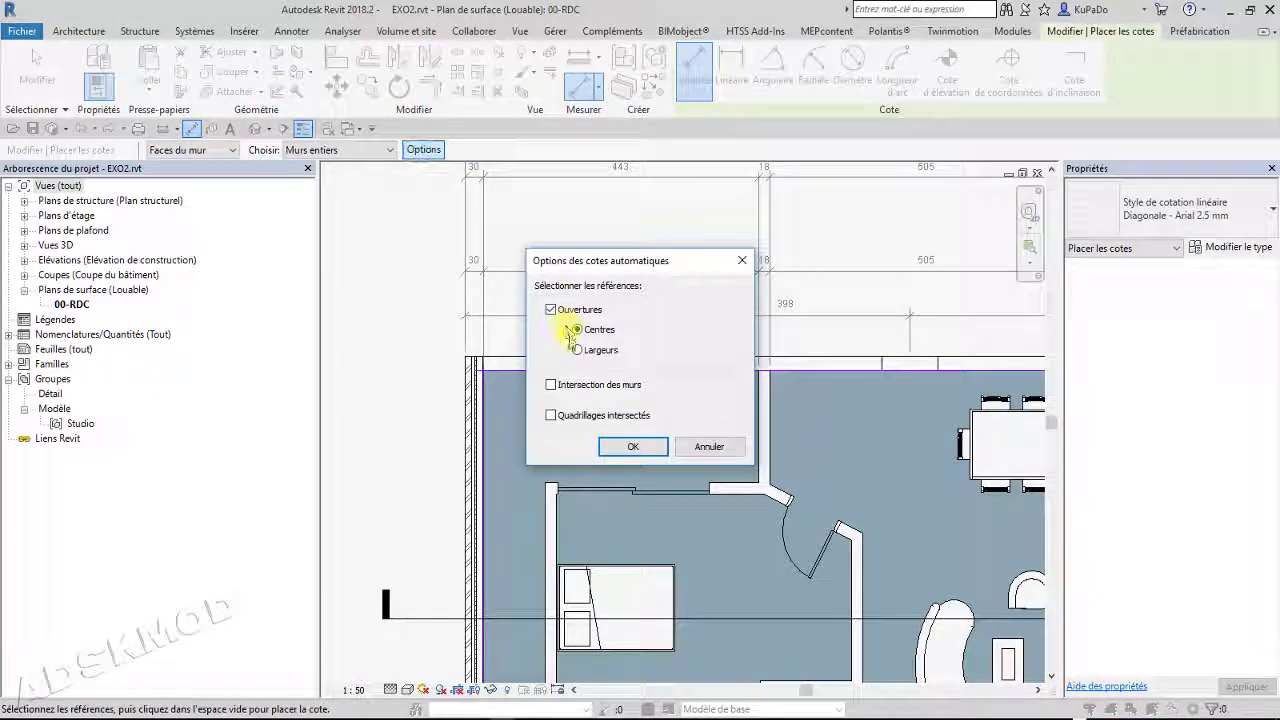
left_click(635, 447)
left_click(617, 340)
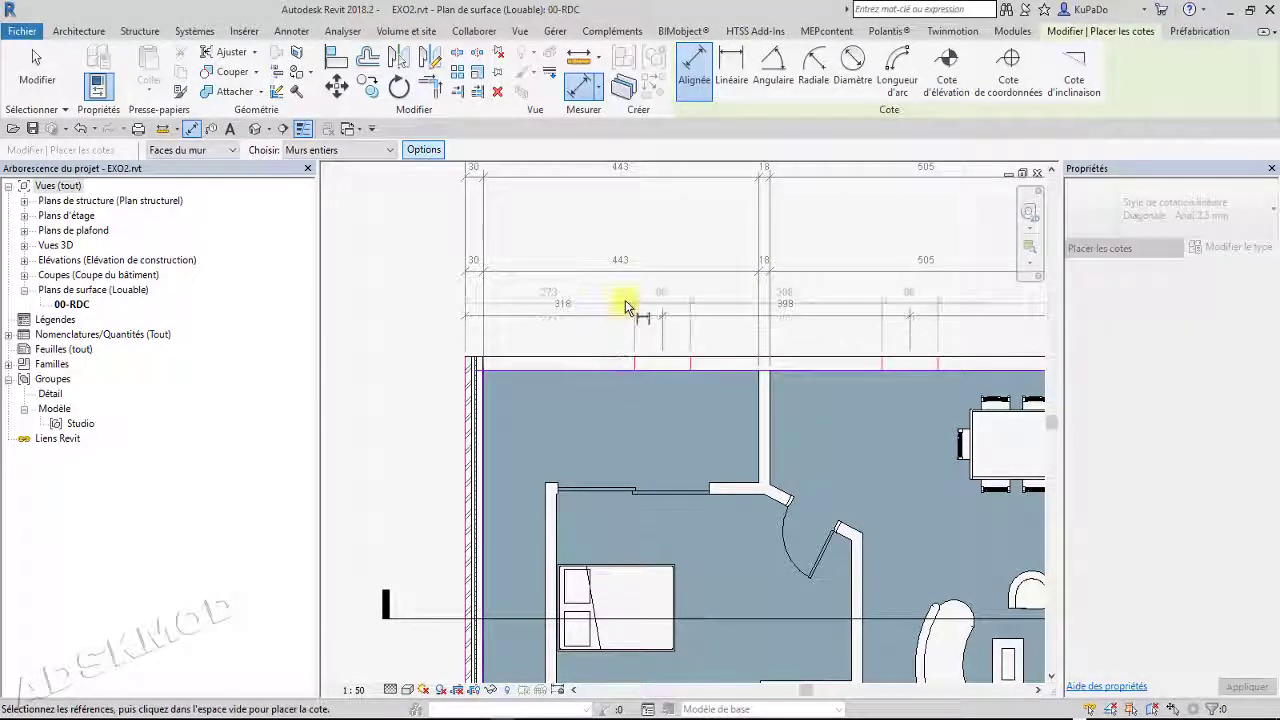
left_click(627, 300)
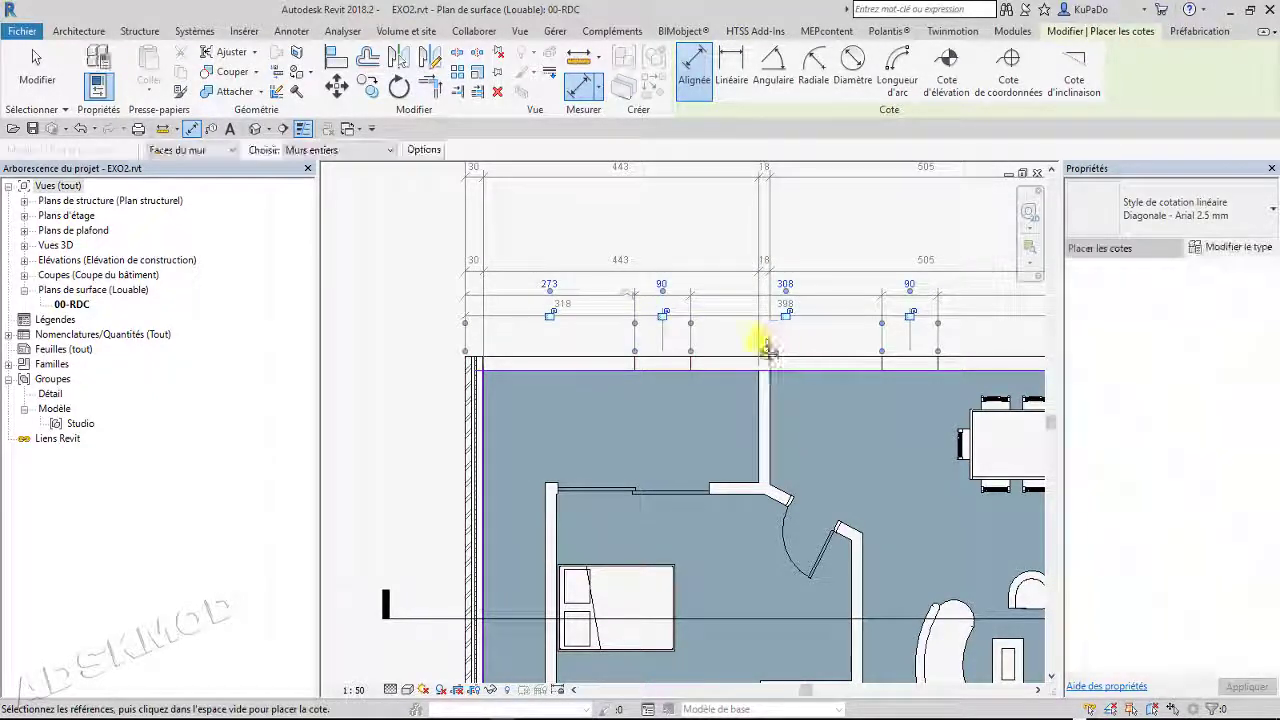
middle_click_drag(766, 343, 583, 357)
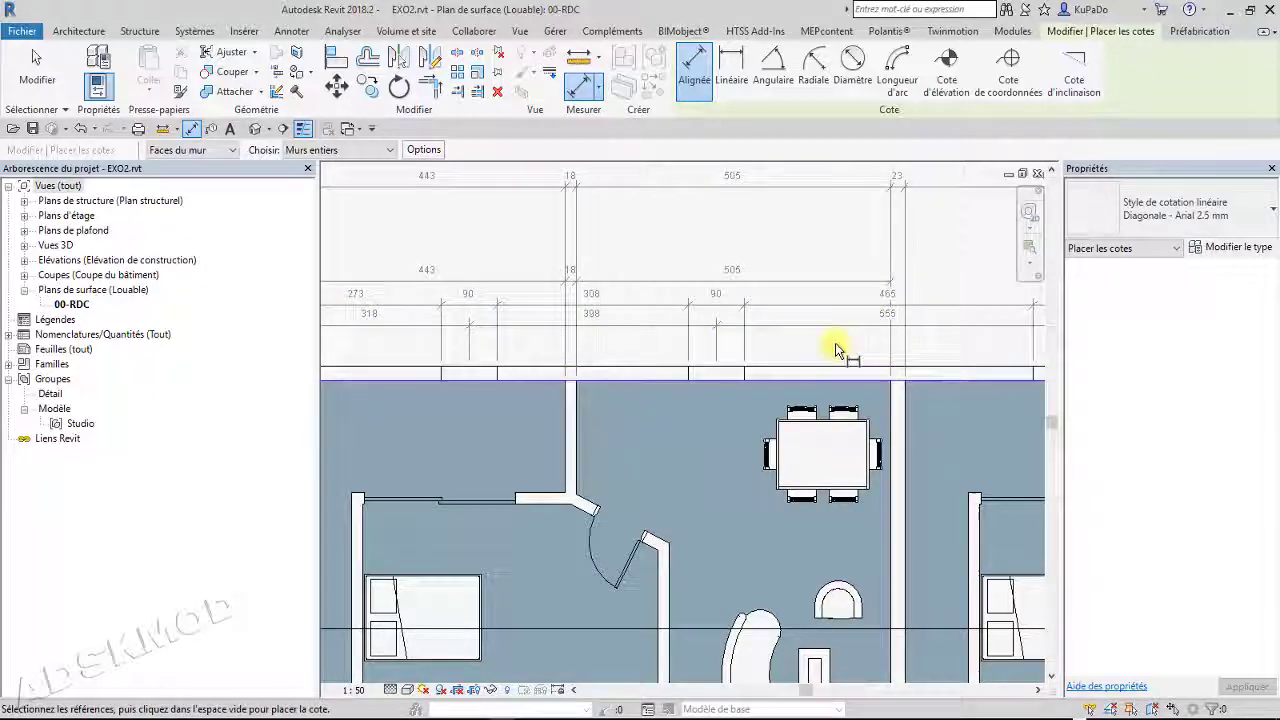
Enable Intersection des murs alongside Ouvertures Largeurs and dimension the upper exterior wall with aligned Murs entiers, placing the chain above the overall dimension
middle_click_drag(843, 349, 563, 366)
middle_click_drag(809, 363, 543, 366)
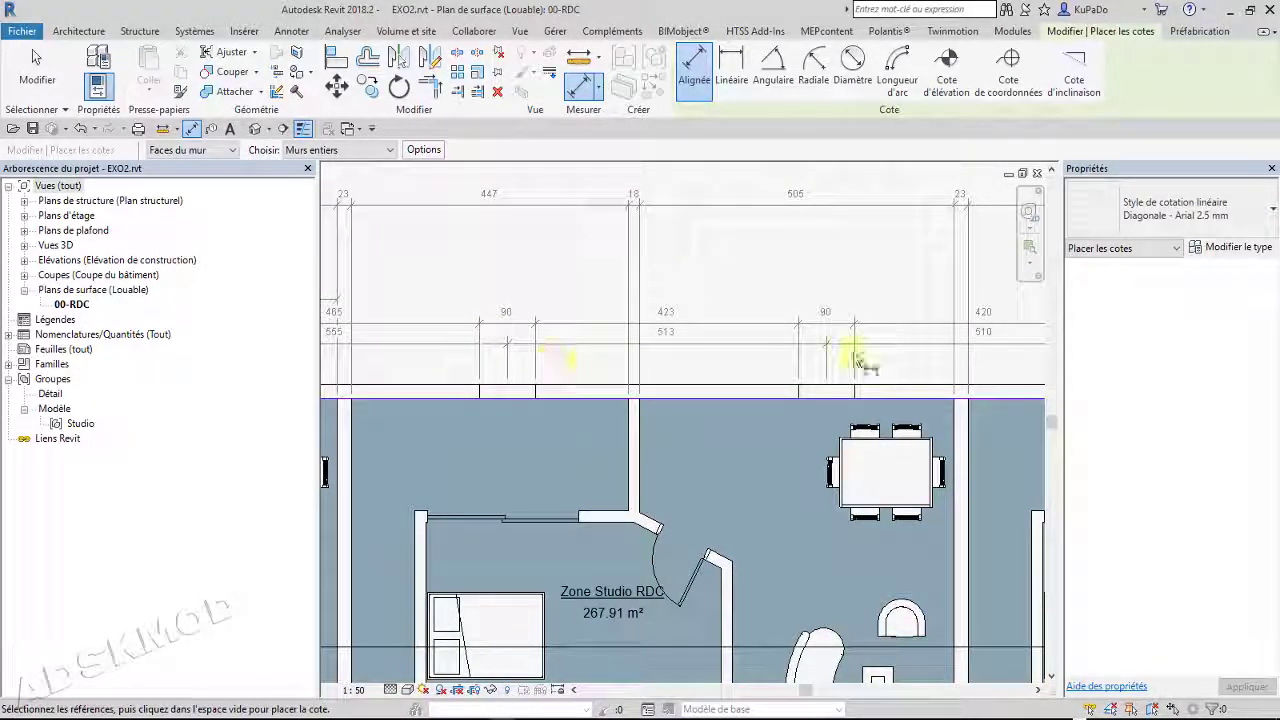
middle_click_drag(754, 369, 418, 386)
scroll(649, 372, "down", 2)
middle_click_drag(646, 371, 799, 368)
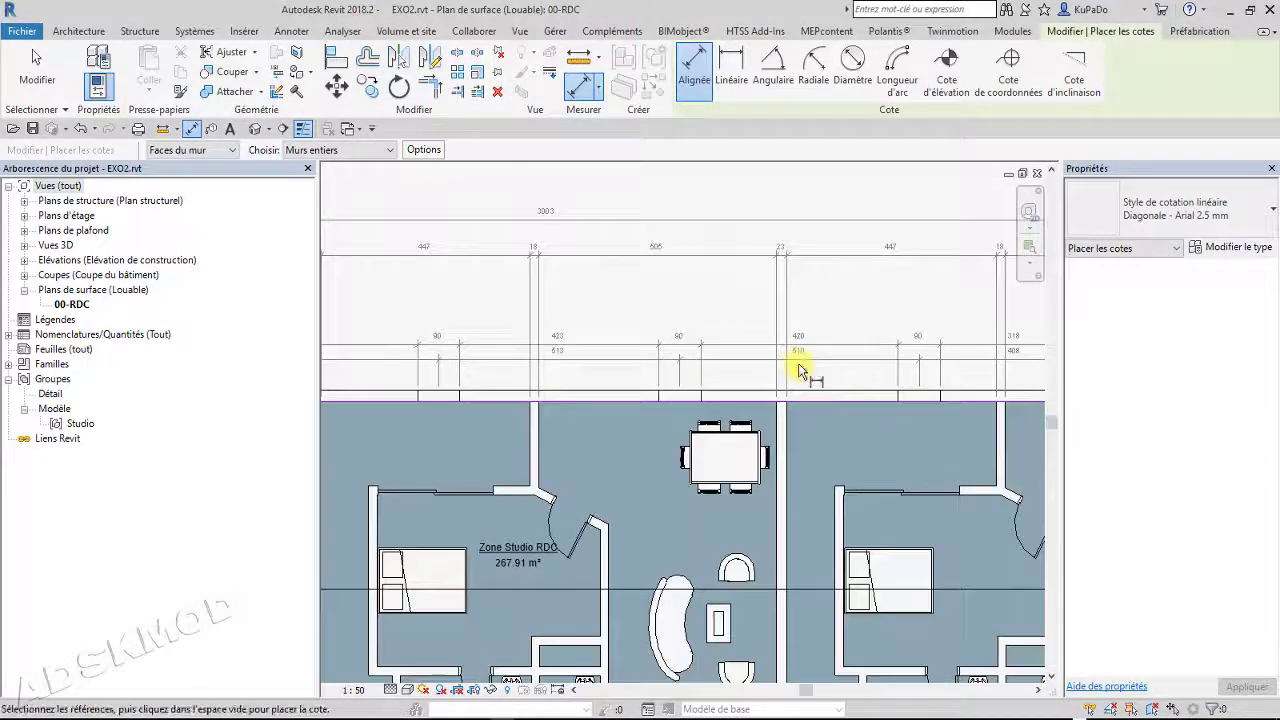
scroll(800, 370, "down", 2)
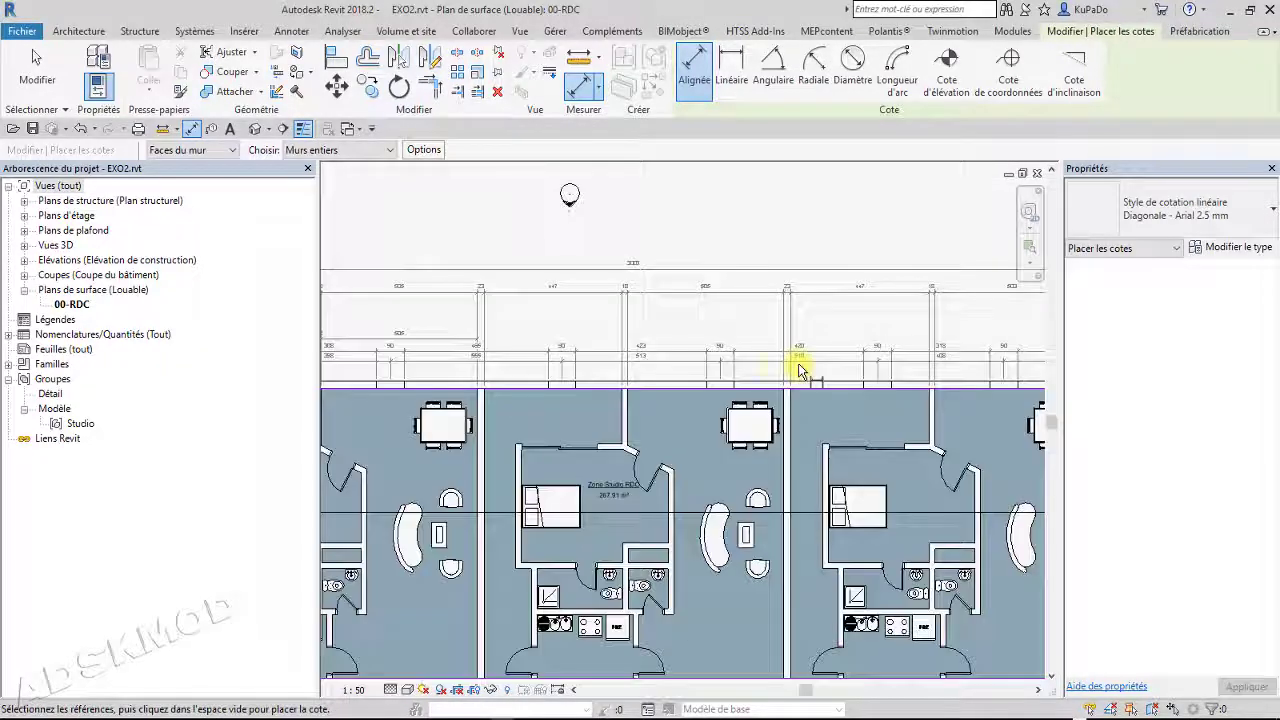
left_click(422, 151)
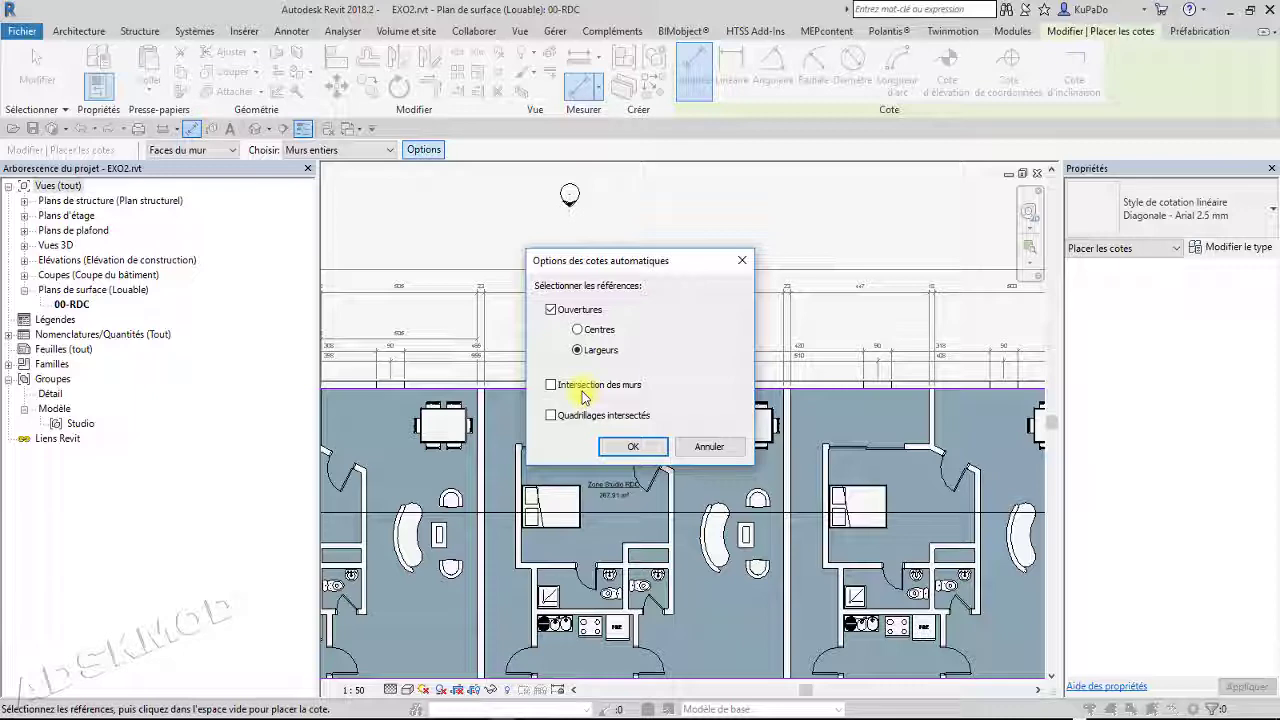
left_click(630, 447)
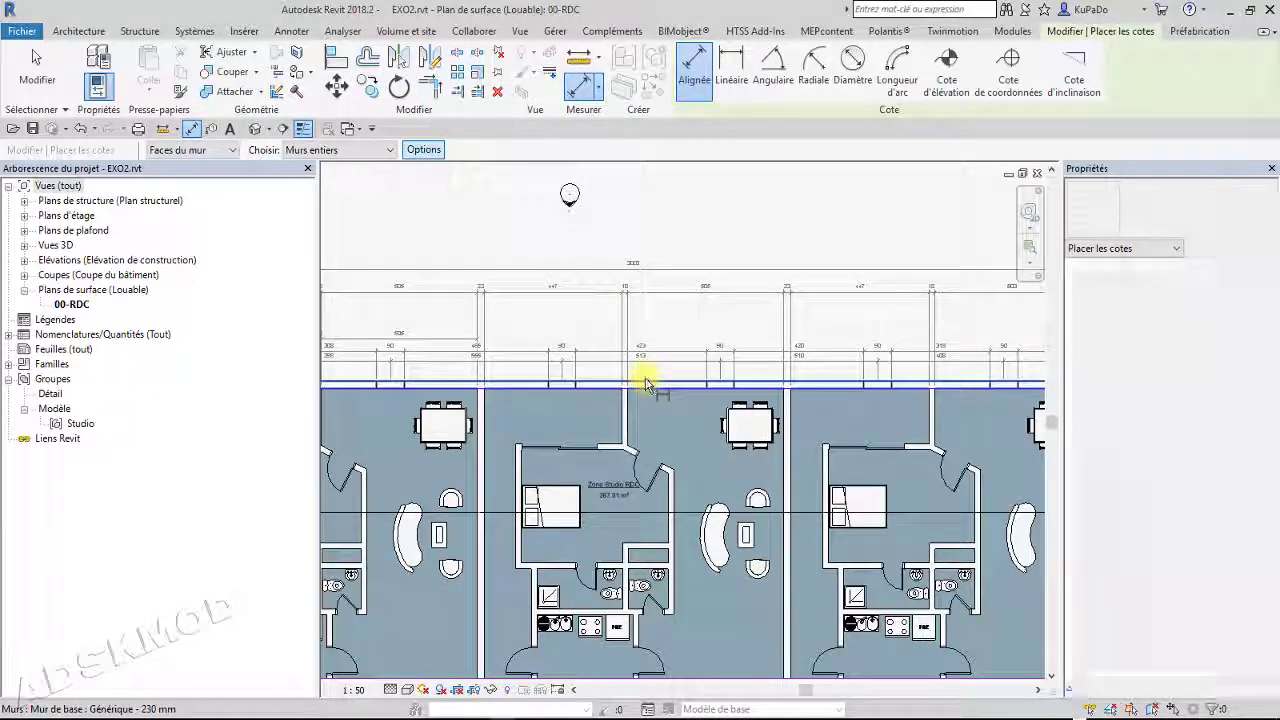
left_click(661, 242)
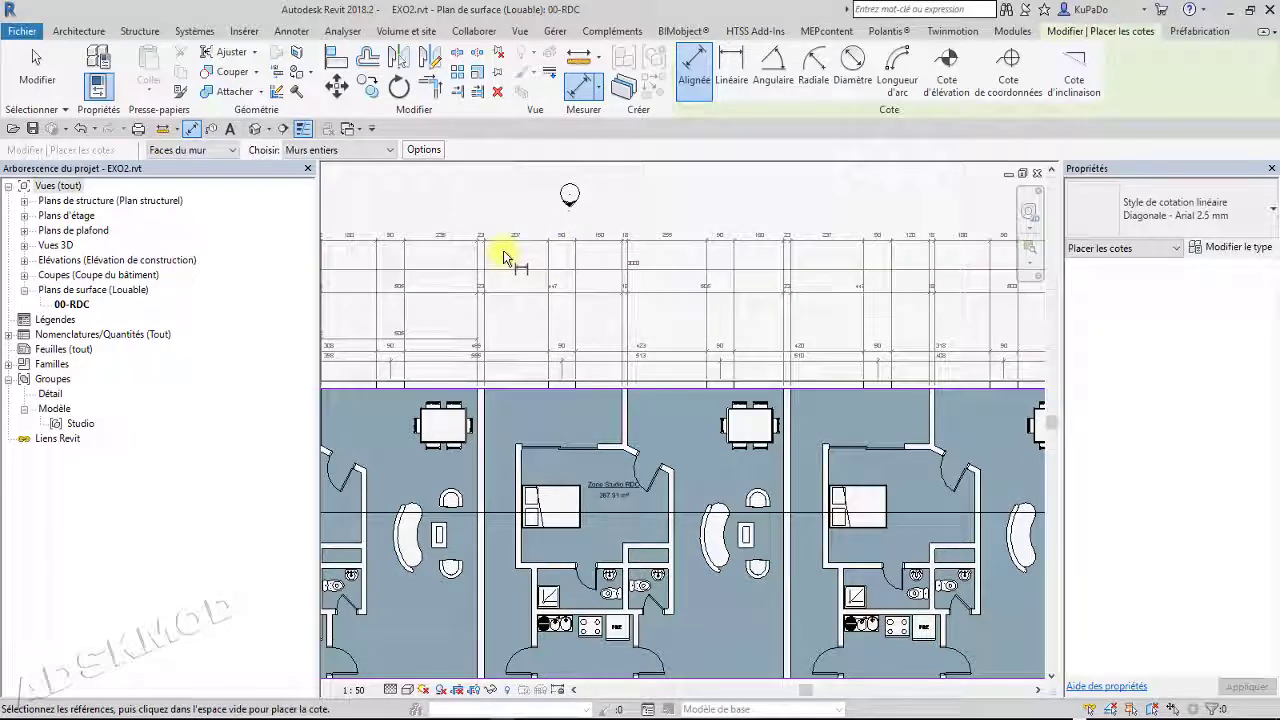
mouse_move(785, 264)
middle_mouse_down()
mouse_move(606, 294)
mouse_move(517, 290)
middle_mouse_up()
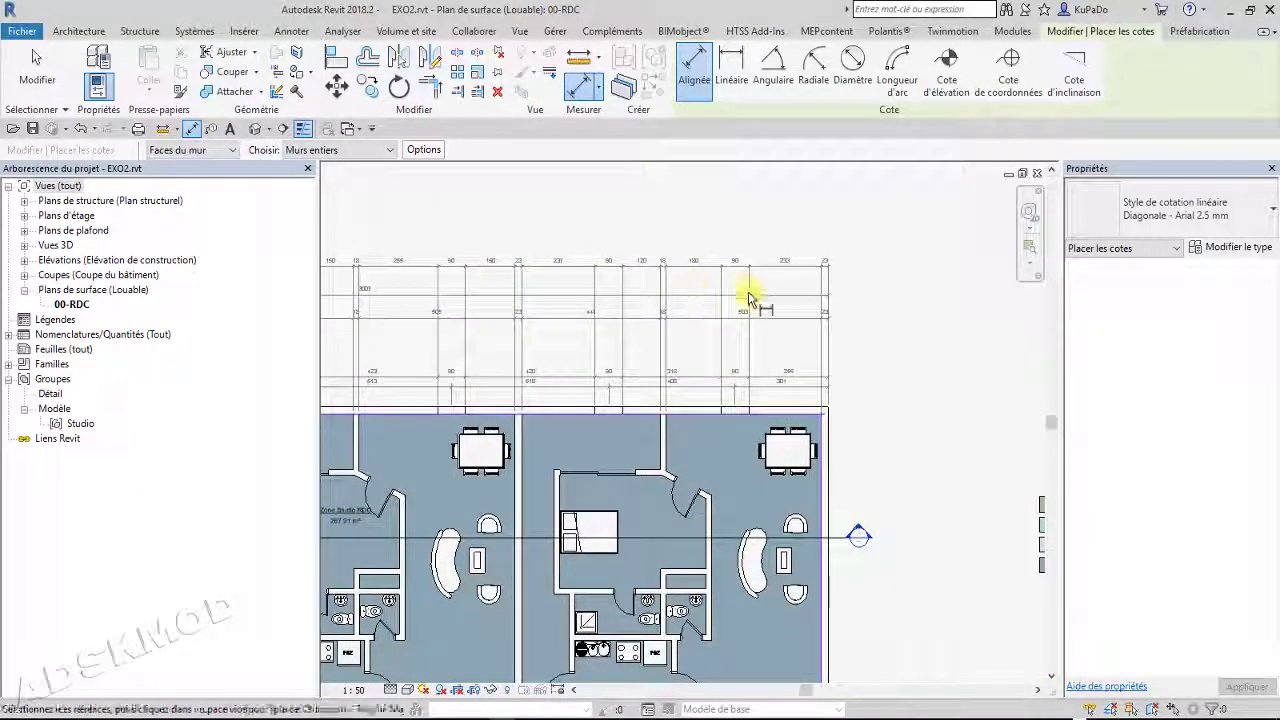
middle_click_drag(750, 297, 550, 284)
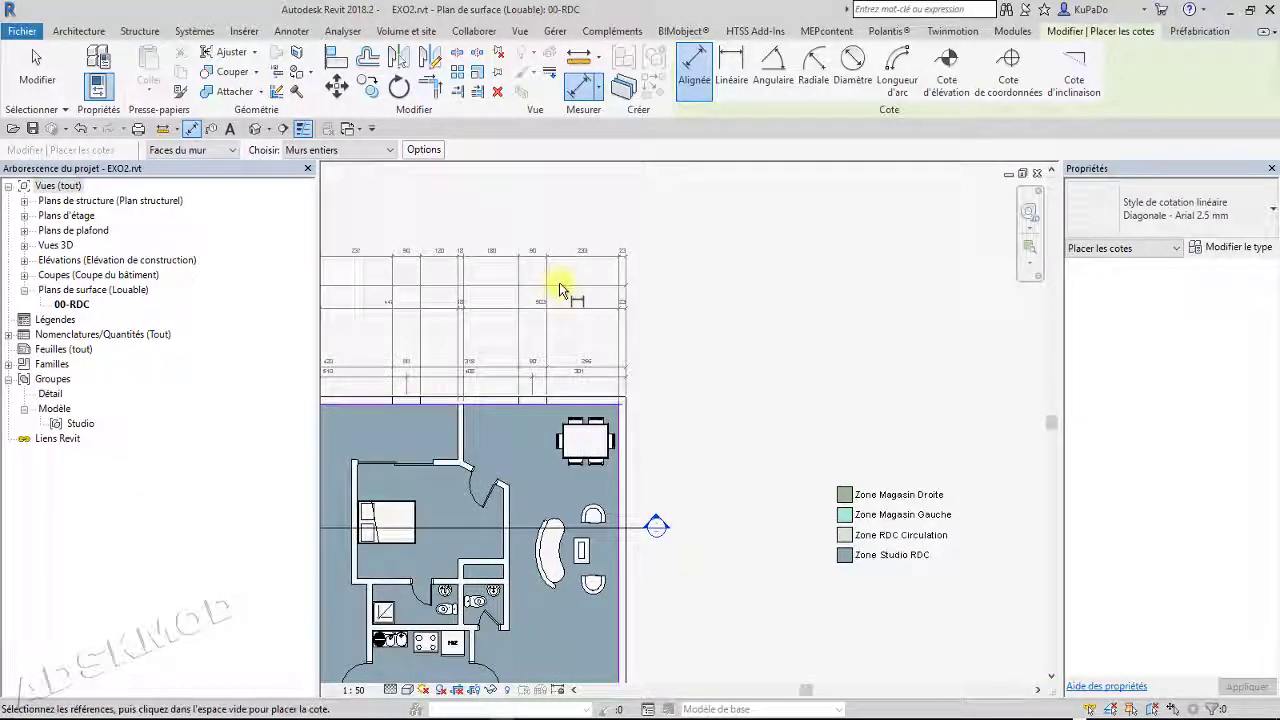
scroll(559, 282, "down", 4)
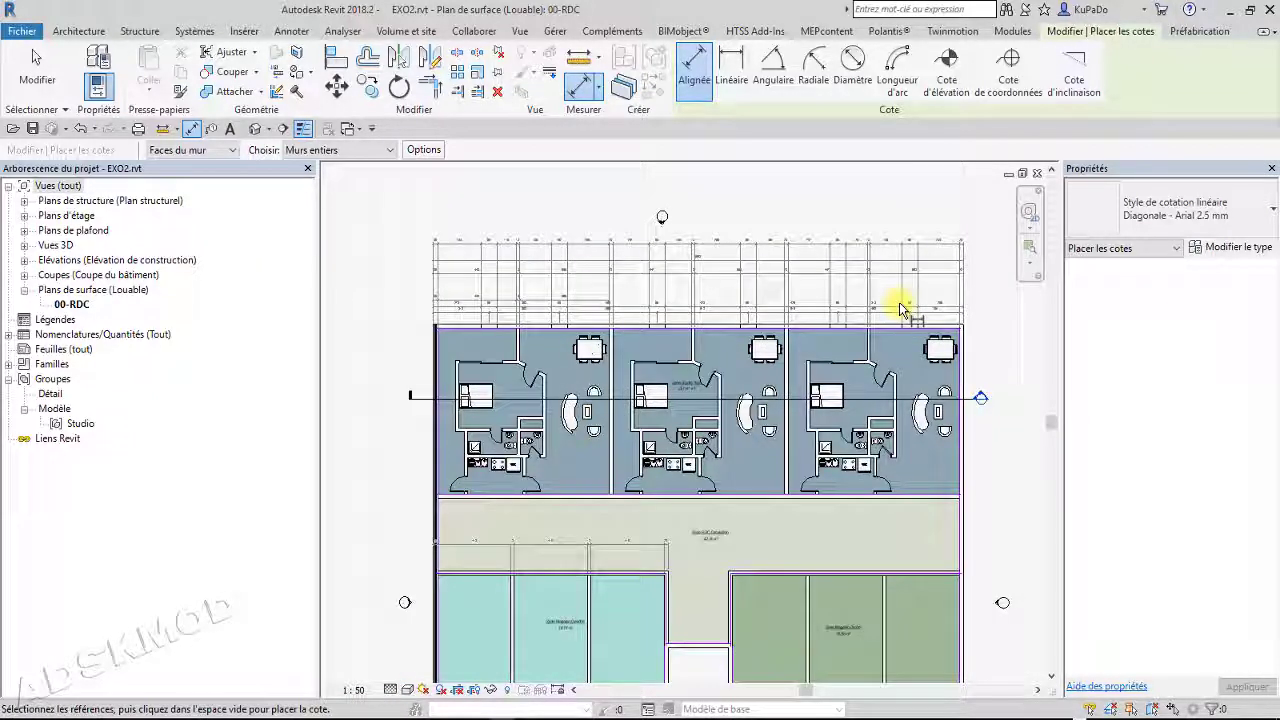
middle_click_drag(900, 310, 812, 348)
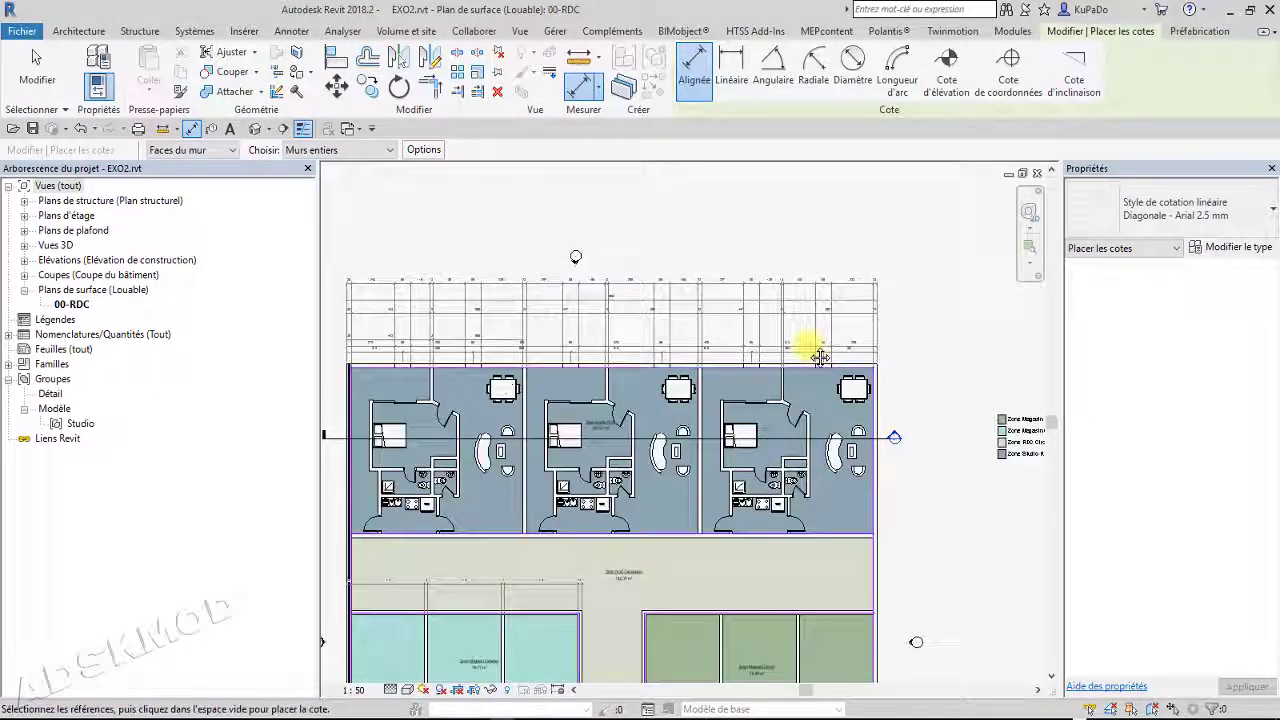